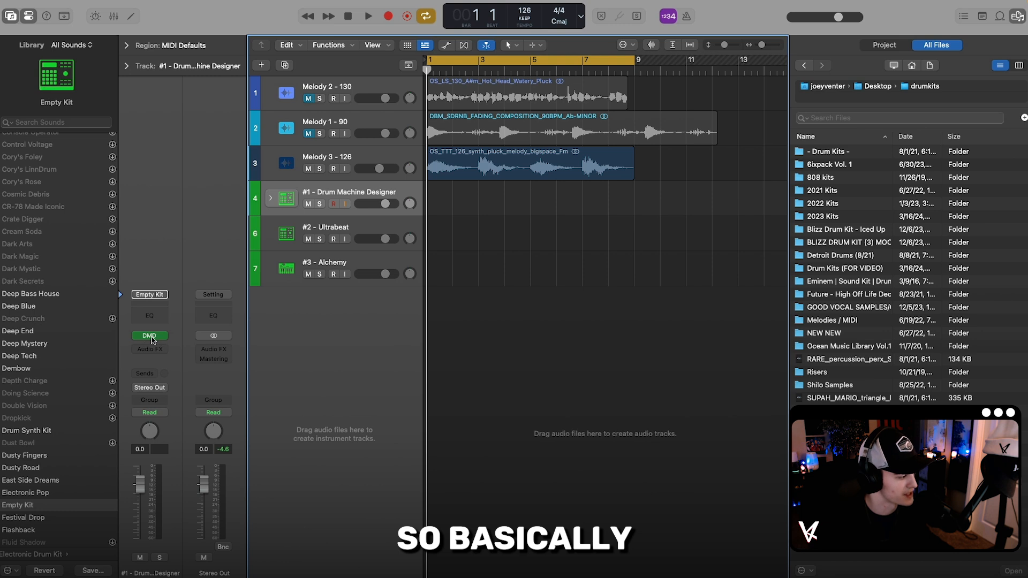
Step: Open the Drum Machine Designer on track #1 and play a note on the empty kit with Musical Typing
{"action": "left_click", "coordinate": [150, 336]}
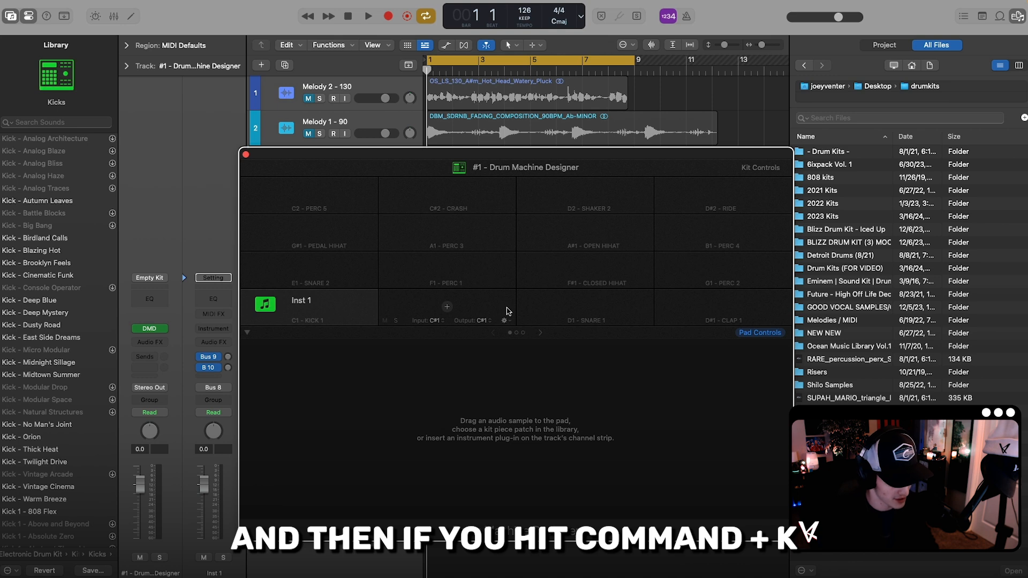
{"action": "key", "text": "super+k"}
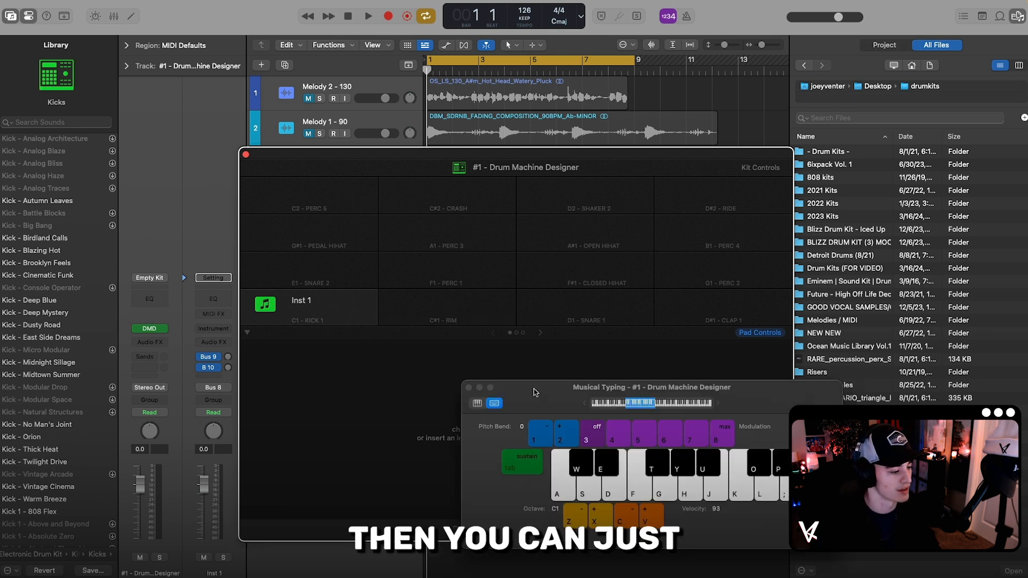
{"action": "left_click_drag", "start_coordinate": [534, 391], "coordinate": [456, 328]}
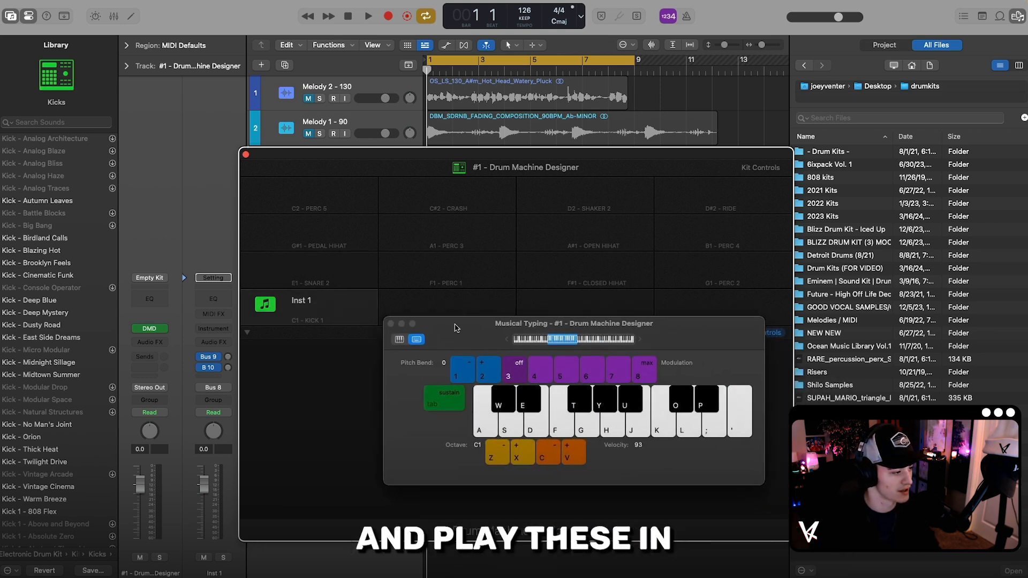
{"action": "key", "text": "e"}
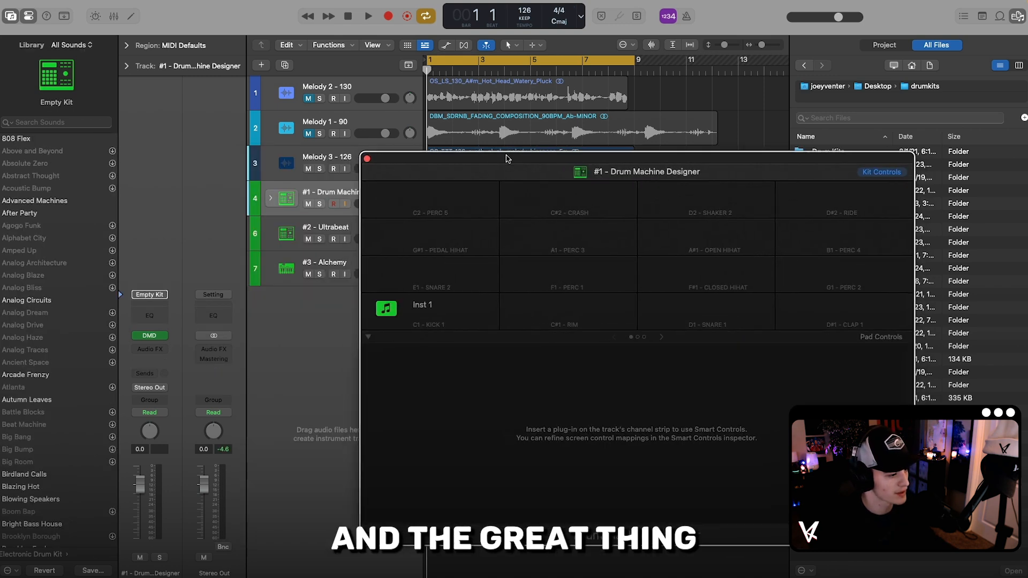
{"action": "left_click_drag", "start_coordinate": [507, 159], "coordinate": [464, 157]}
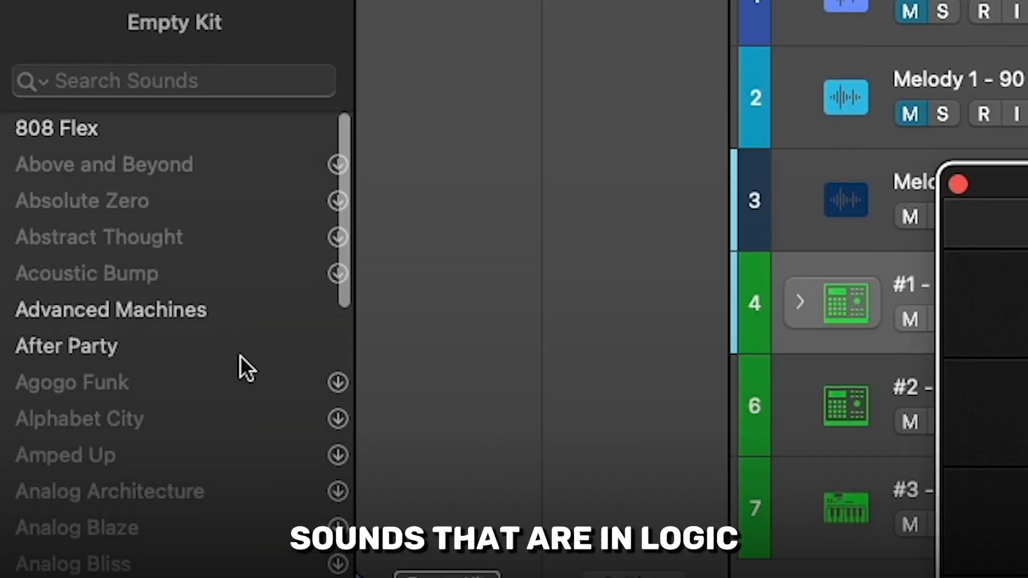
Step: Load the Tight Trap kit from the sound library onto the drum track and open its Drum Machine Designer pads
{"action": "scroll", "coordinate": [78, 216], "scroll_direction": "down", "scroll_amount": 2}
{"action": "scroll", "coordinate": [239, 278], "scroll_direction": "down", "scroll_amount": 5}
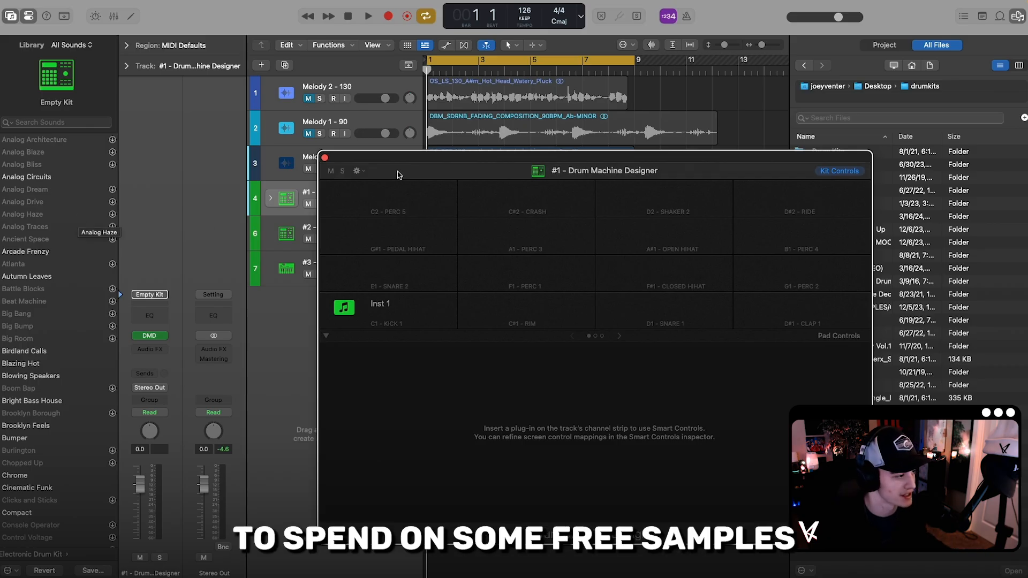
{"action": "left_click_drag", "start_coordinate": [409, 163], "coordinate": [401, 167]}
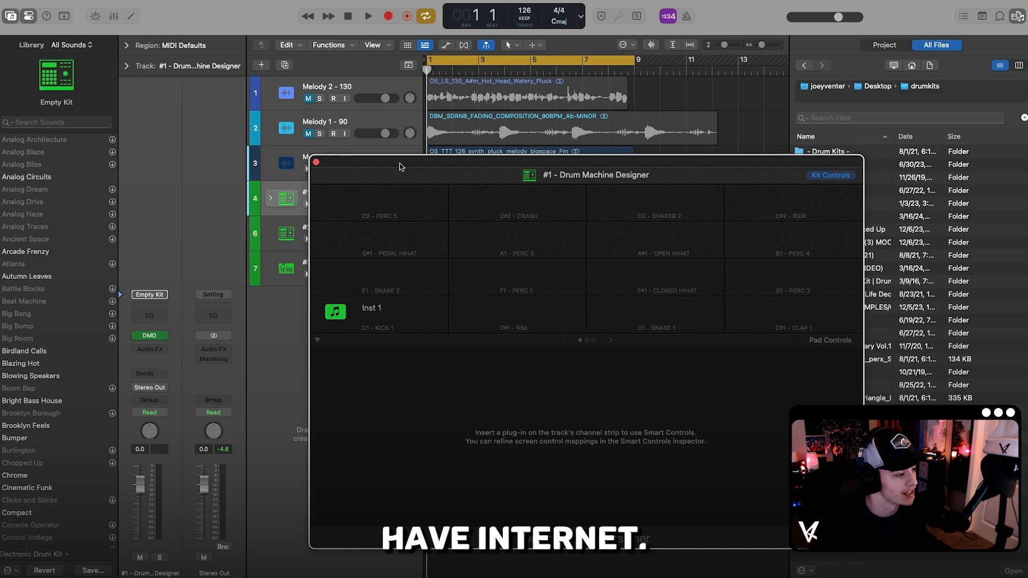
{"action": "scroll", "coordinate": [45, 289], "scroll_direction": "down", "scroll_amount": 10}
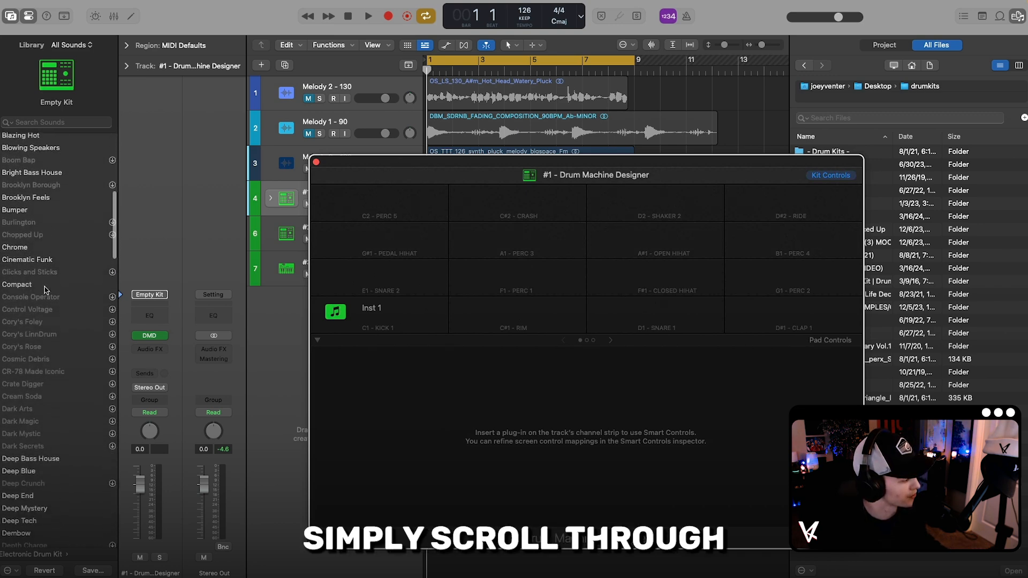
{"action": "scroll", "coordinate": [46, 289], "scroll_direction": "down", "scroll_amount": 15}
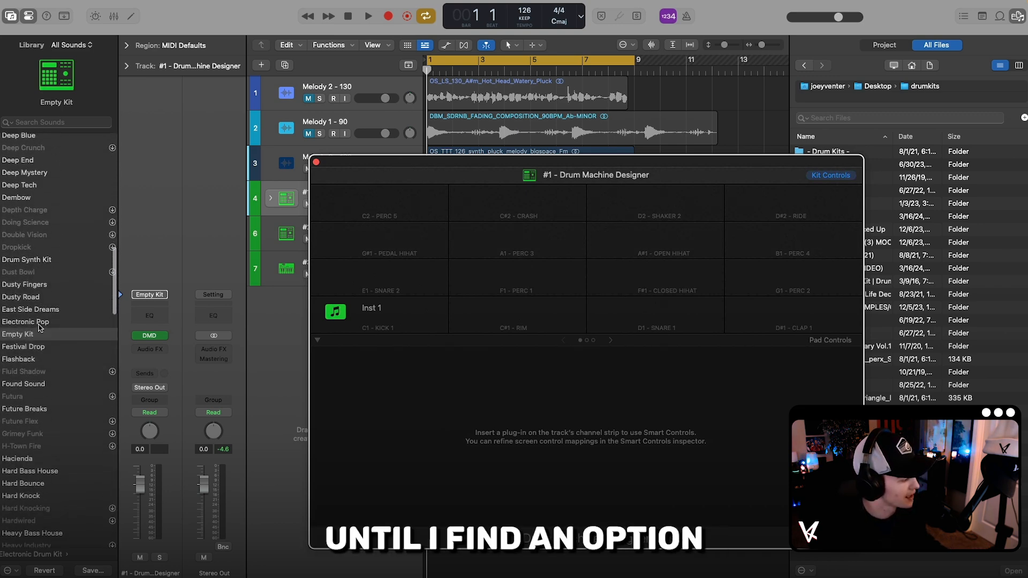
{"action": "scroll", "coordinate": [39, 328], "scroll_direction": "down", "scroll_amount": 20}
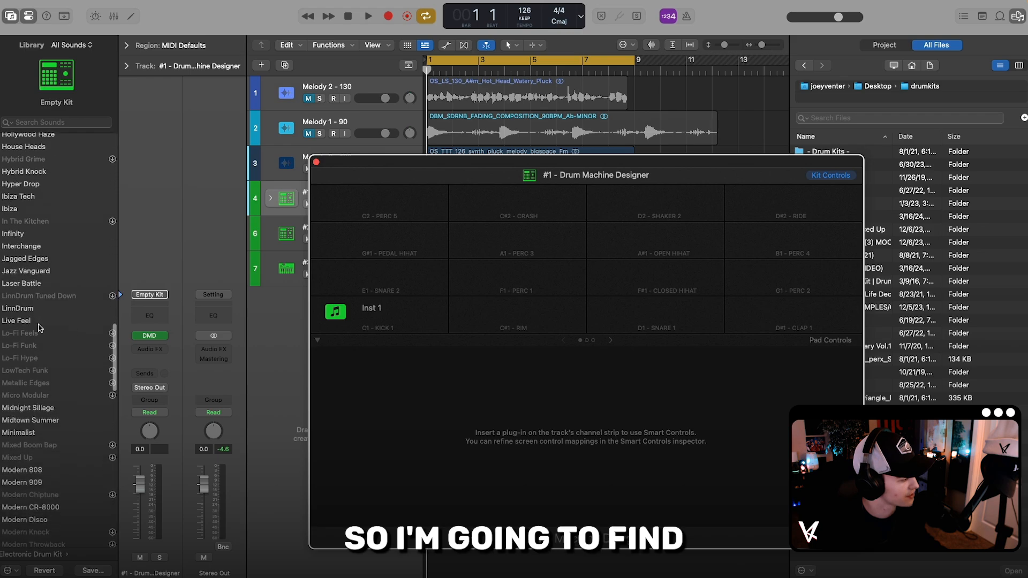
{"action": "scroll", "coordinate": [39, 328], "scroll_direction": "down", "scroll_amount": 20}
{"action": "left_click", "coordinate": [29, 341]}
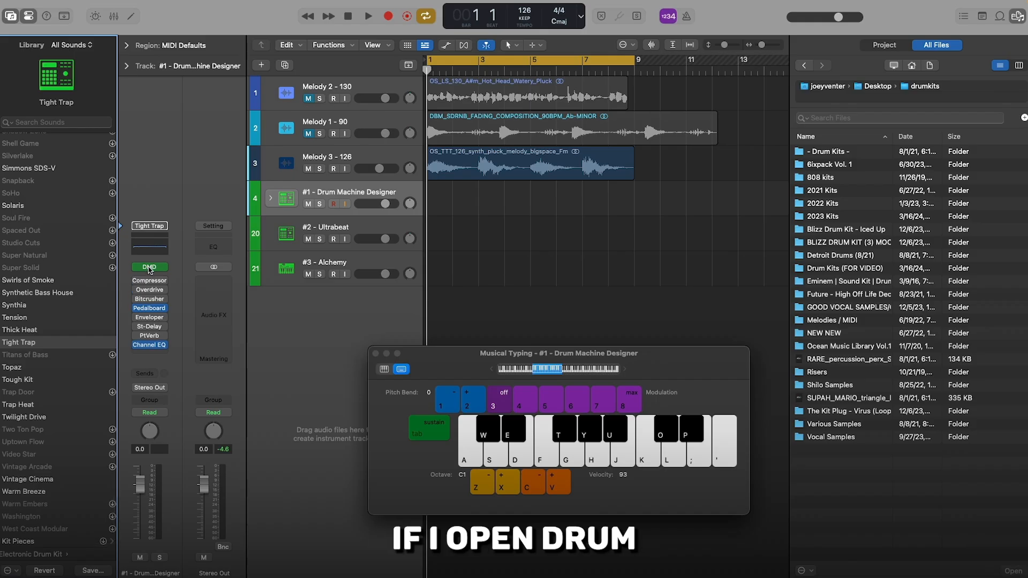
{"action": "left_click", "coordinate": [449, 109]}
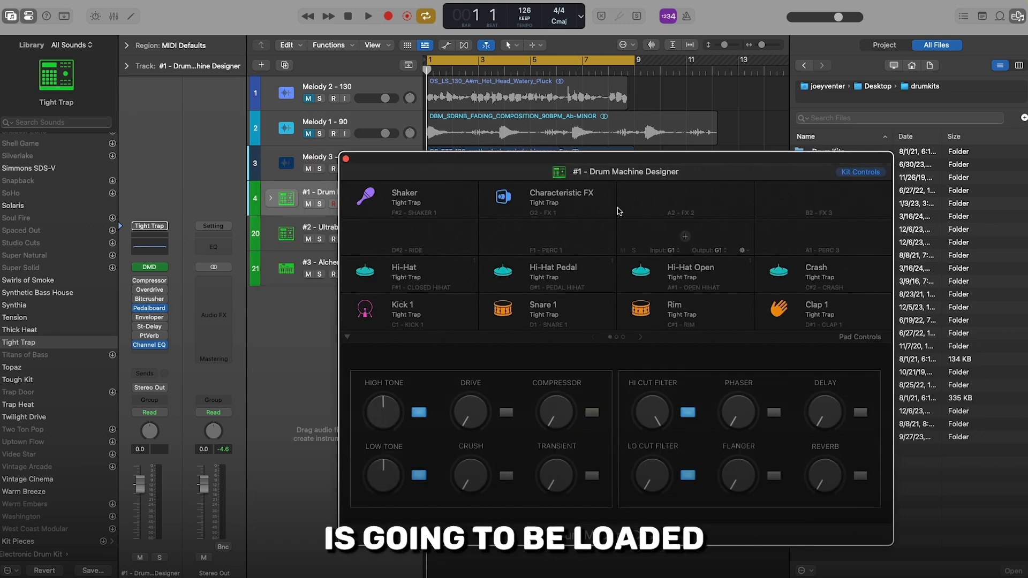
Step: Switch the drum track to the Thick Heat kit from the sound library
{"action": "left_click", "coordinate": [22, 333]}
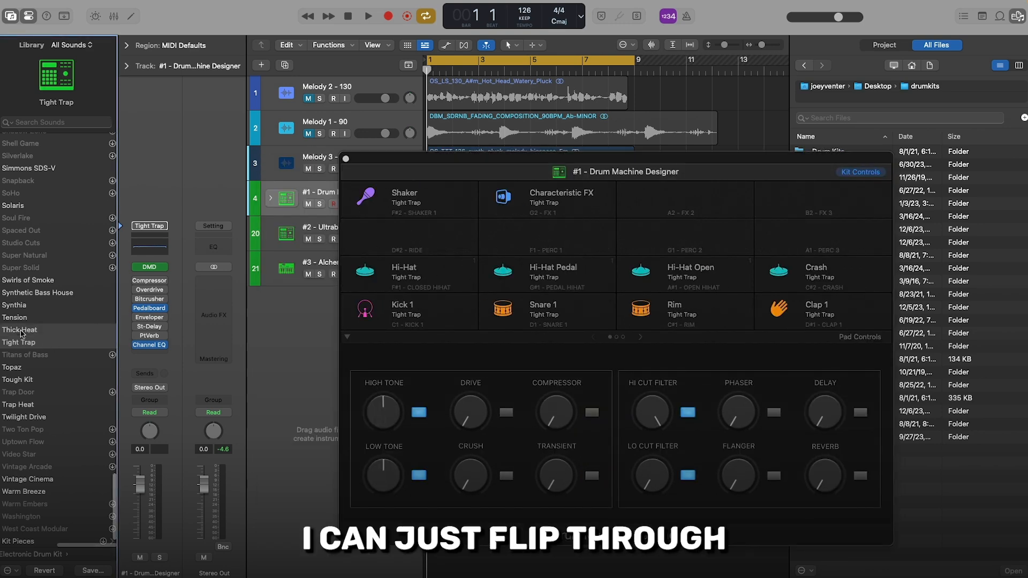
{"action": "left_click", "coordinate": [22, 330]}
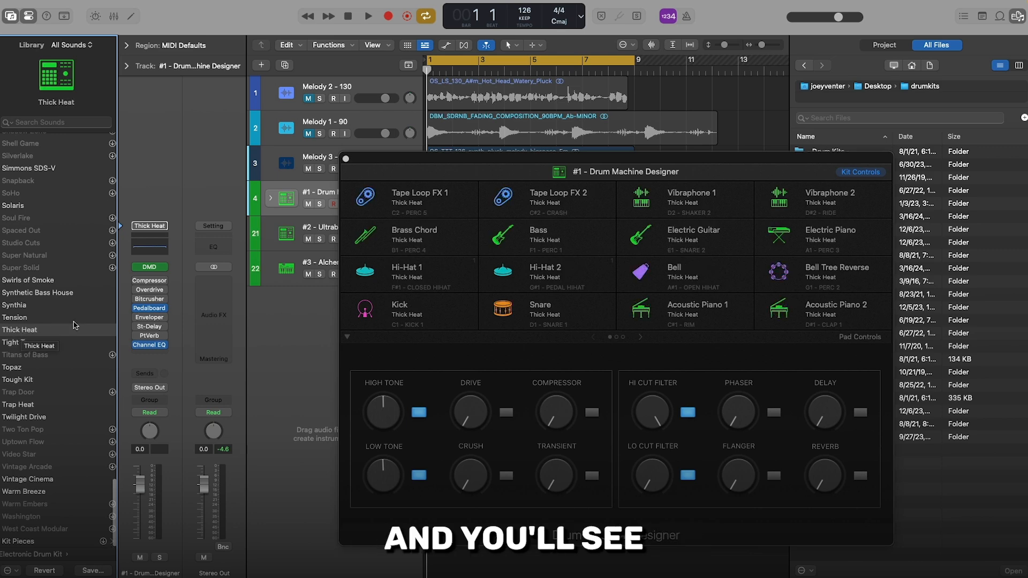
{"action": "left_click_drag", "start_coordinate": [616, 163], "coordinate": [569, 162]}
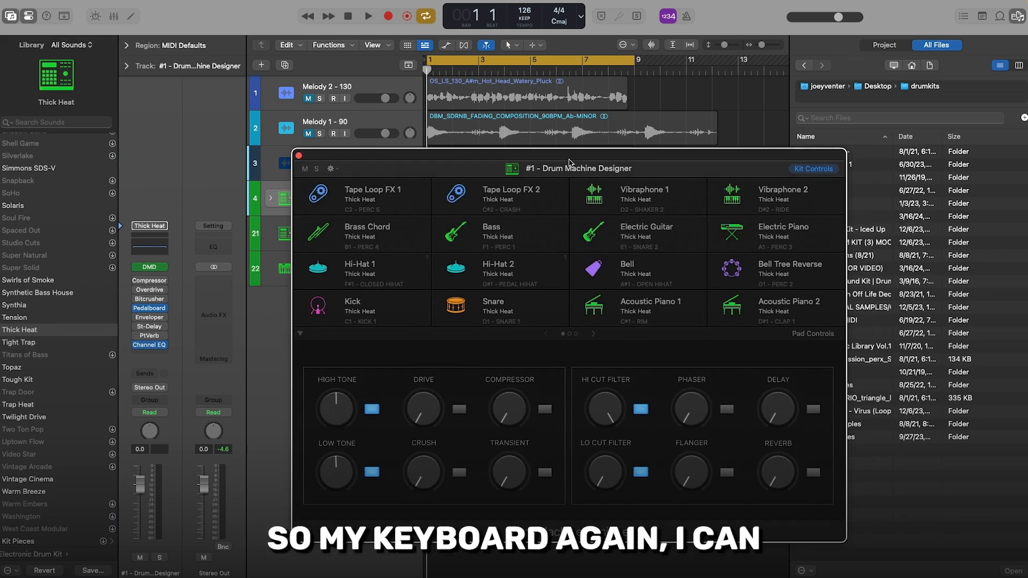
Step: Audition the Thick Heat kit's drum sounds with the Musical Typing keyboard
{"action": "key", "text": "super+k"}
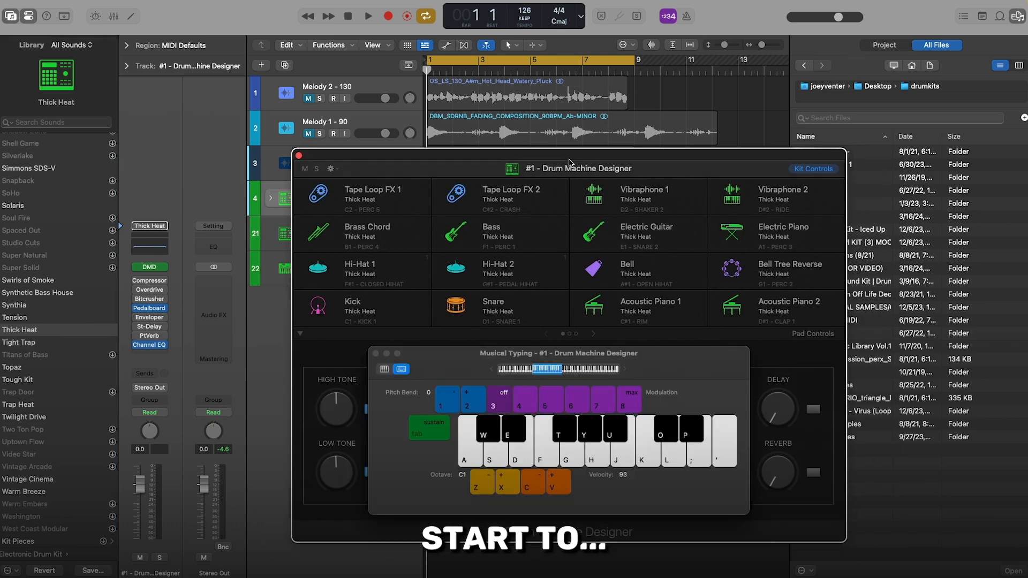
{"action": "key", "text": "s"}
{"action": "key", "text": "d"}
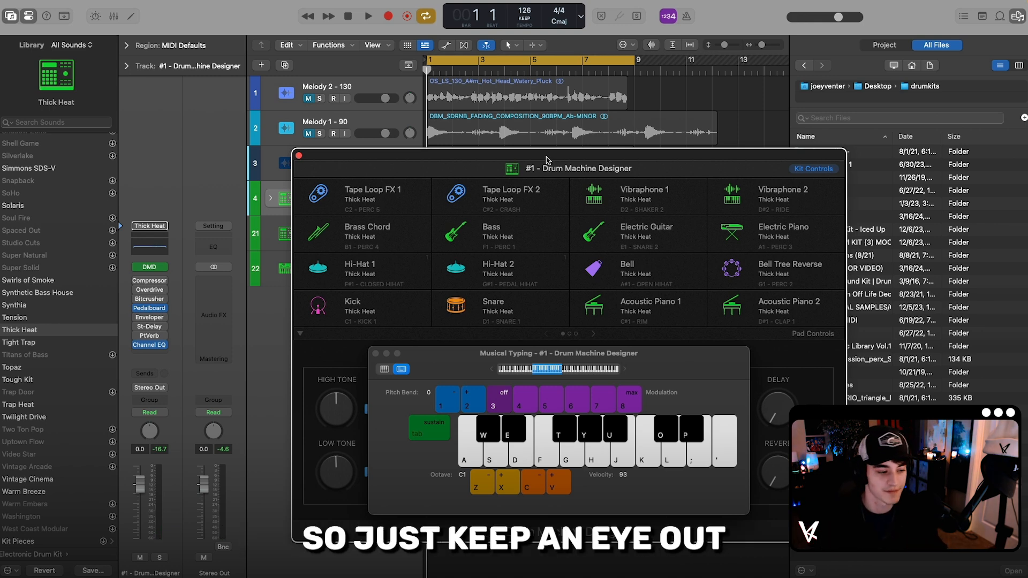
{"action": "mouse_move", "coordinate": [417, 67]}
{"action": "left_mouse_down"}
{"action": "mouse_move", "coordinate": [454, 81]}
{"action": "mouse_move", "coordinate": [436, 69]}
{"action": "mouse_move", "coordinate": [423, 78]}
{"action": "left_mouse_up"}
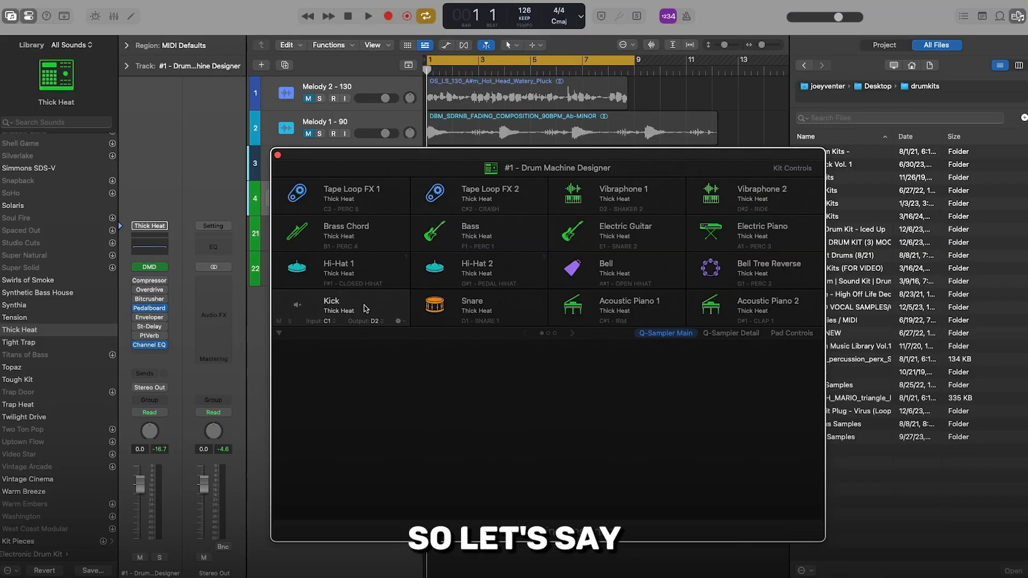
Step: Select the Kick pad, play it with Musical Typing, and open its Q-Sampler detail settings
{"action": "left_click", "coordinate": [331, 261]}
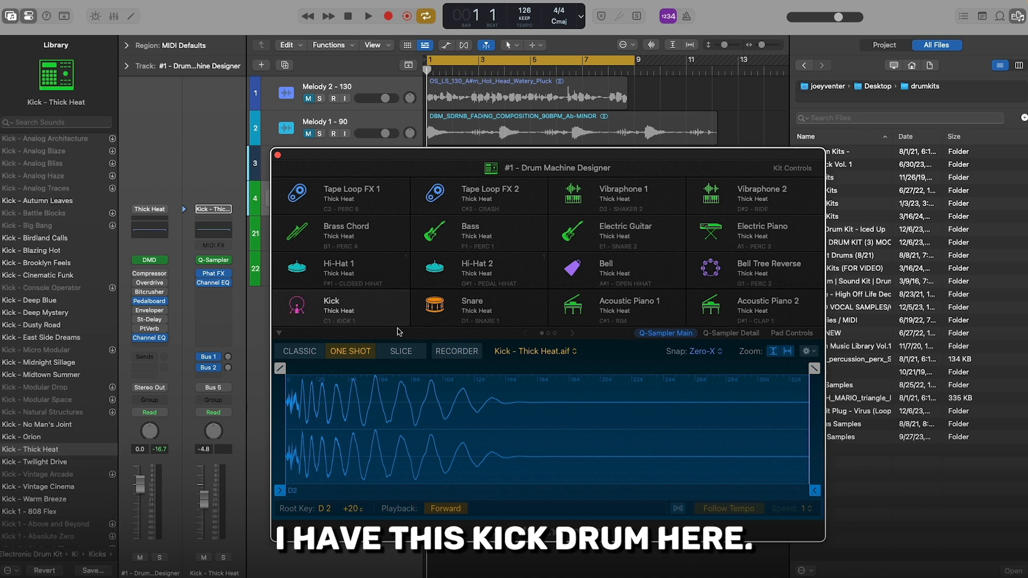
{"action": "key", "text": "super+k"}
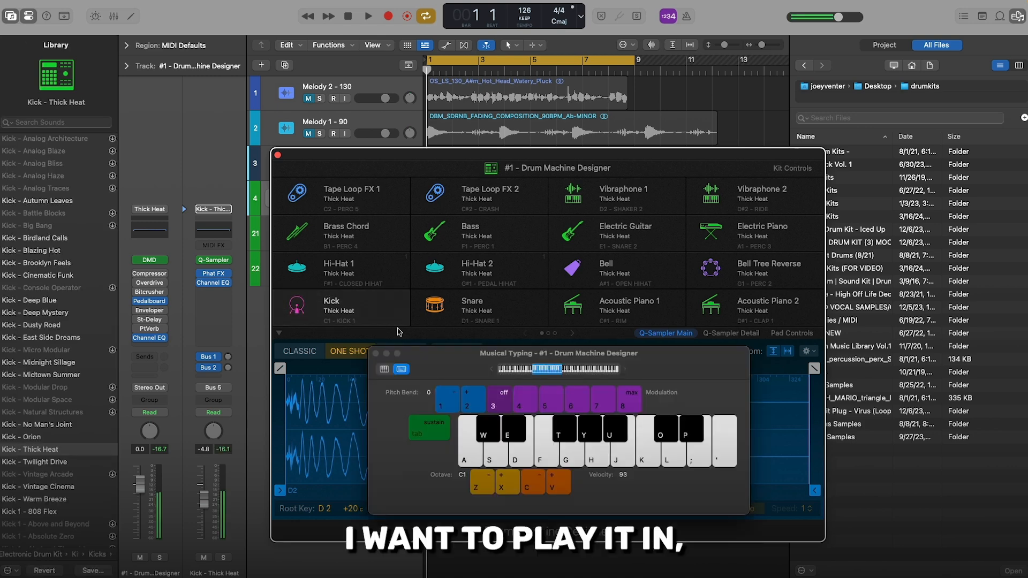
{"action": "left_click_drag", "start_coordinate": [430, 358], "coordinate": [691, 109]}
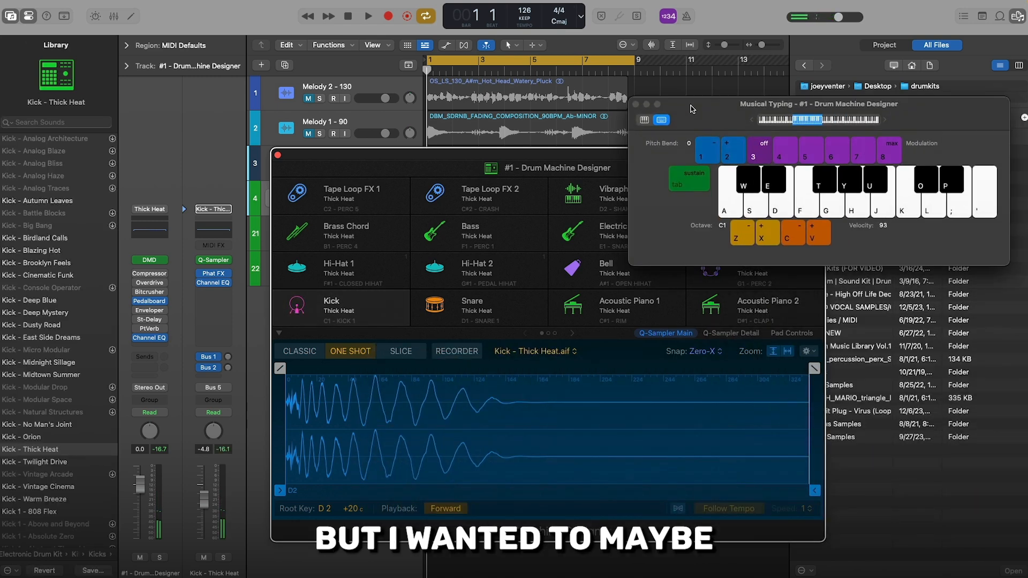
{"action": "left_click", "coordinate": [311, 354]}
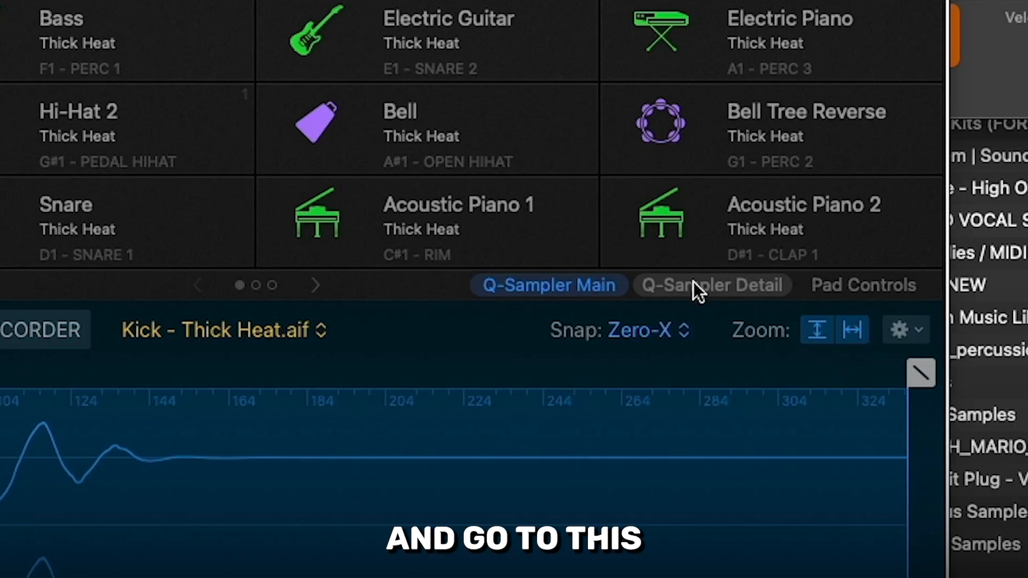
{"action": "left_click", "coordinate": [717, 336]}
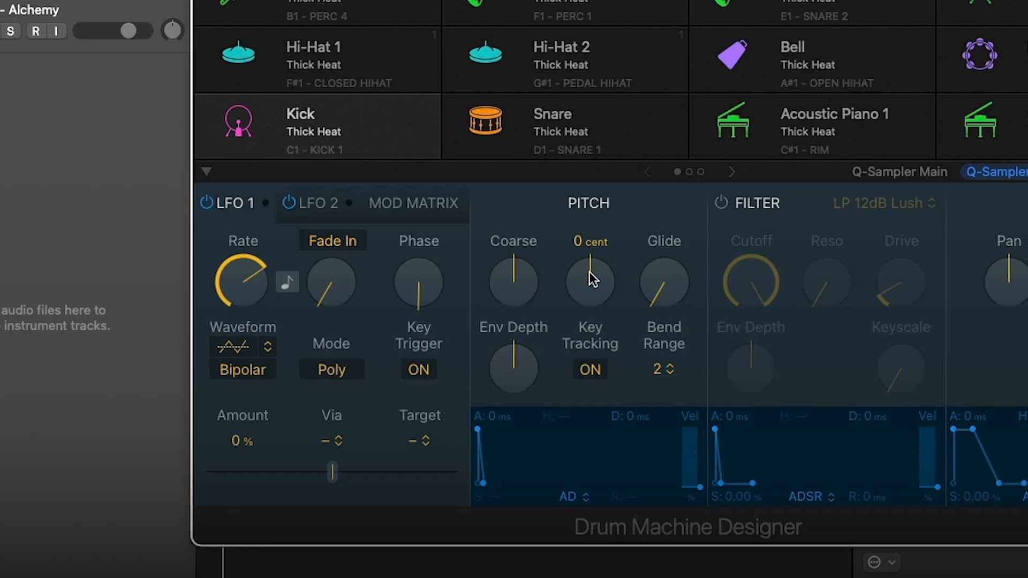
Step: Tune the Kick sample against the melody, trying its fine pitch and setting its coarse pitch to -3
{"action": "left_click_drag", "start_coordinate": [643, 410], "coordinate": [640, 437]}
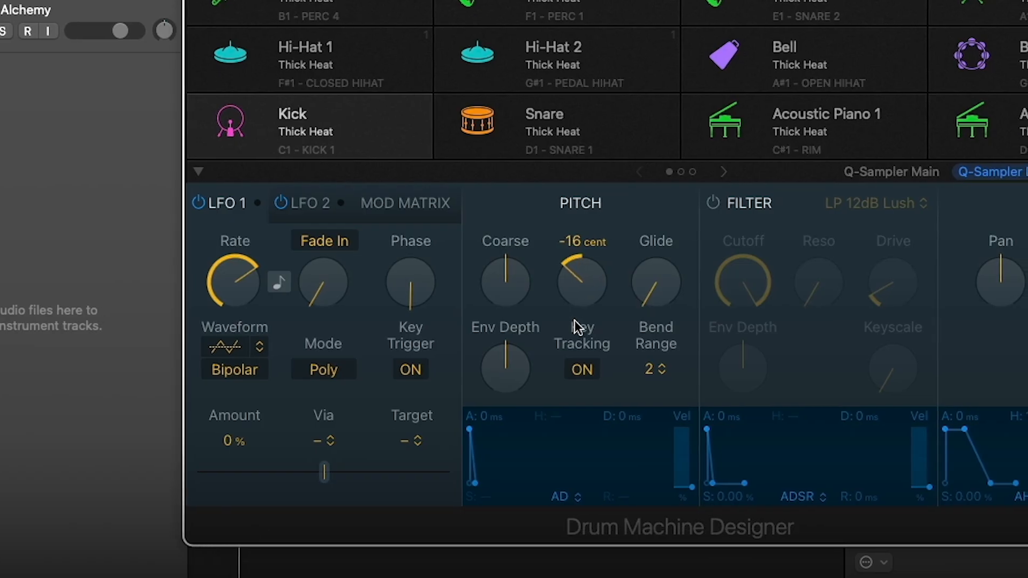
{"action": "left_click_drag", "start_coordinate": [574, 321], "coordinate": [580, 401]}
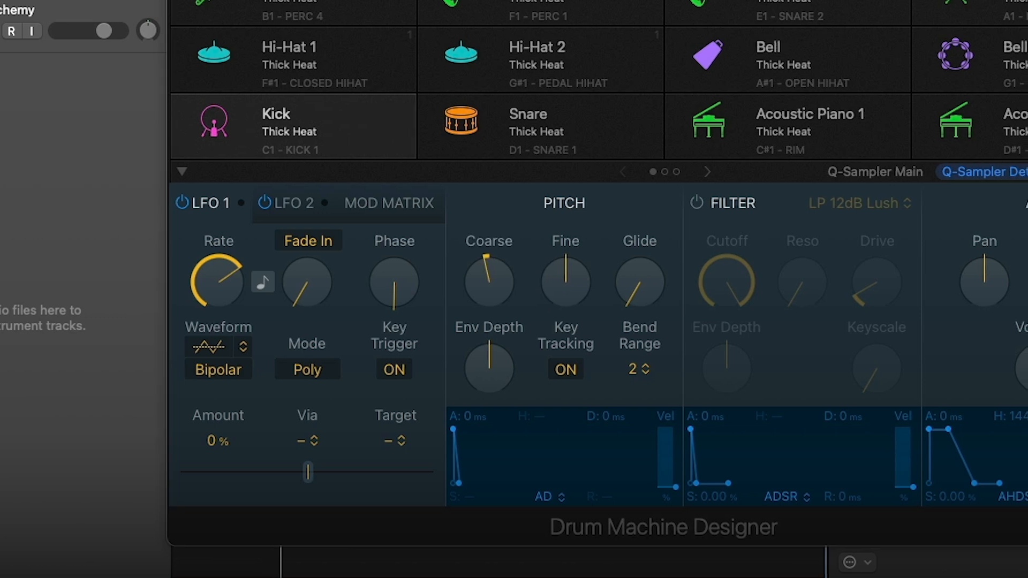
{"action": "left_click_drag", "start_coordinate": [506, 291], "coordinate": [484, 293]}
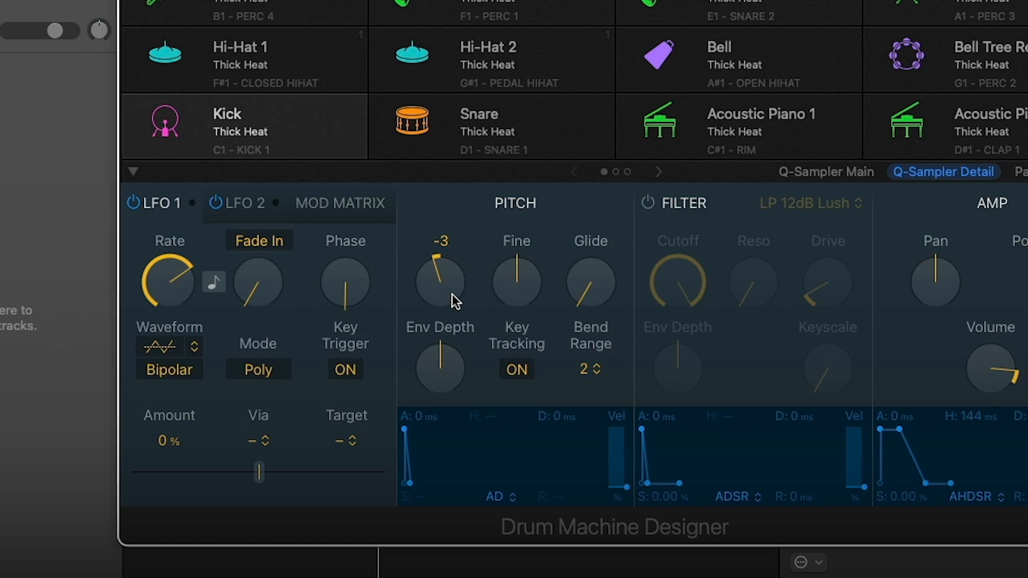
{"action": "left_click_drag", "start_coordinate": [557, 169], "coordinate": [490, 162]}
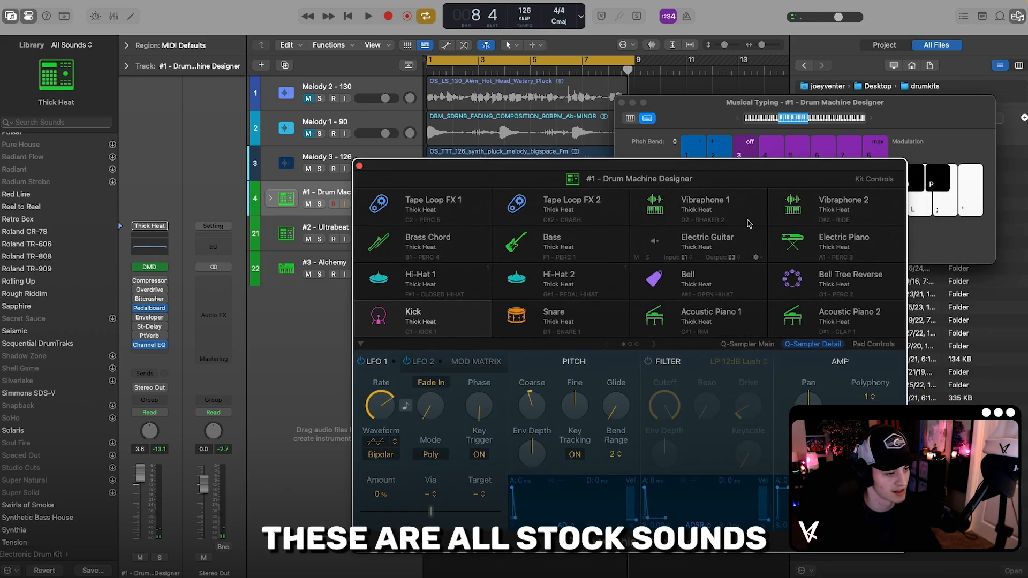
Step: Turn the Kick's Q-Sampler filter on, inspect its controls, and turn the filter off again
{"action": "left_click_drag", "start_coordinate": [714, 165], "coordinate": [690, 163]}
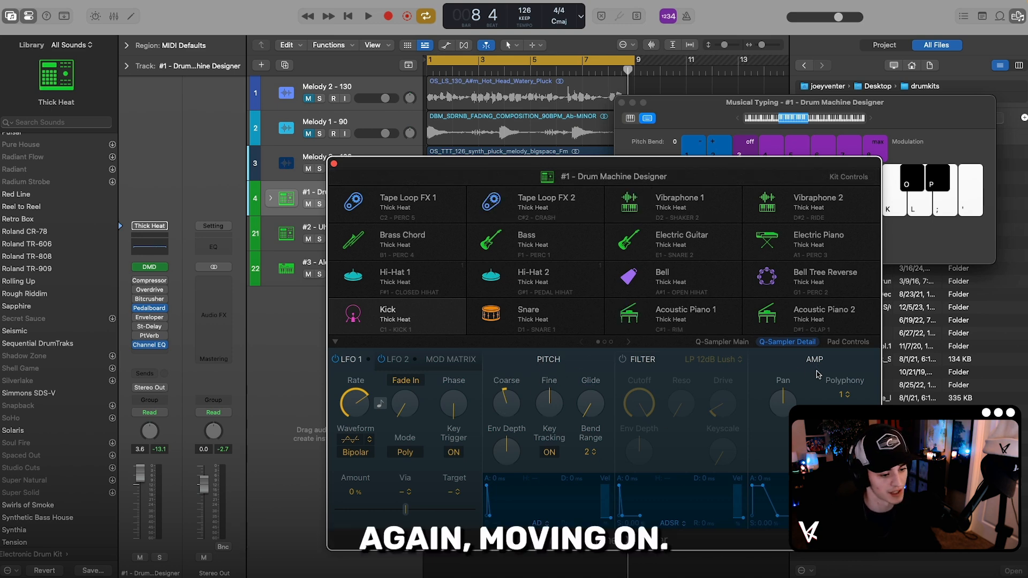
{"action": "left_click", "coordinate": [623, 359]}
{"action": "mouse_move", "coordinate": [726, 372]}
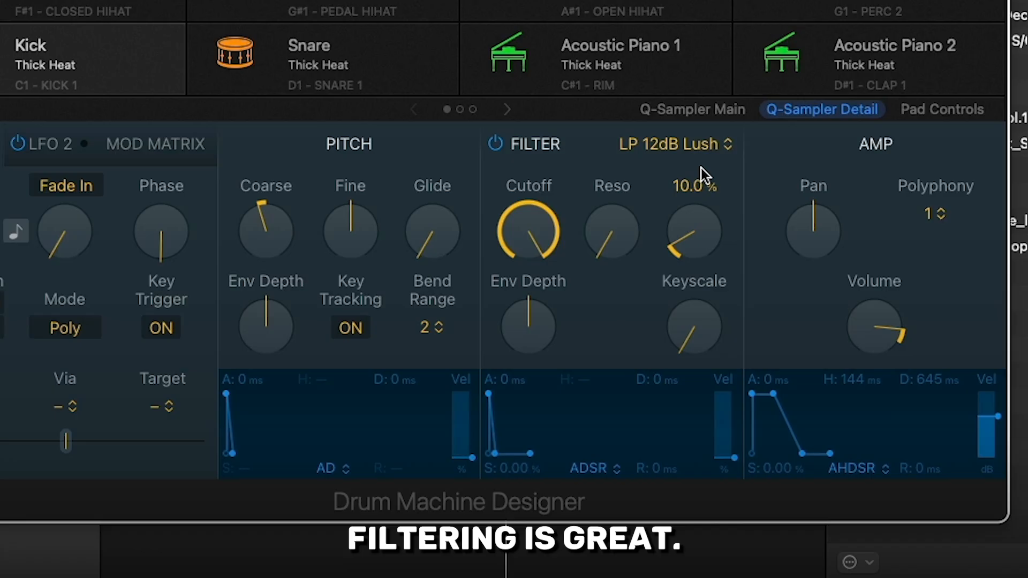
{"action": "left_click", "coordinate": [496, 142]}
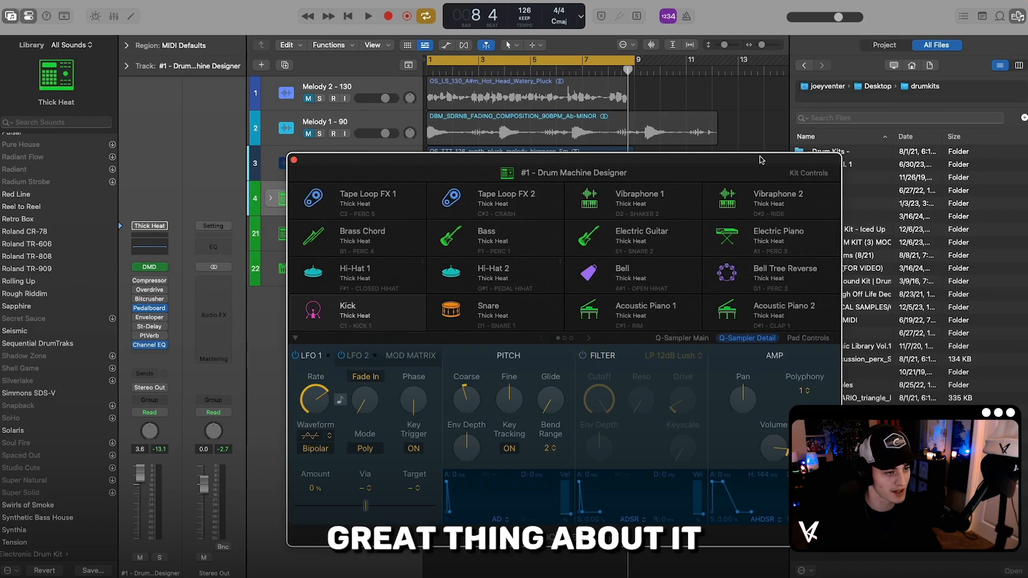
Step: Browse the drumkits files into 2022 Kits and the PG SLATT Trap Drum Kit, and open its Claps folder
{"action": "left_click_drag", "start_coordinate": [712, 168], "coordinate": [631, 154]}
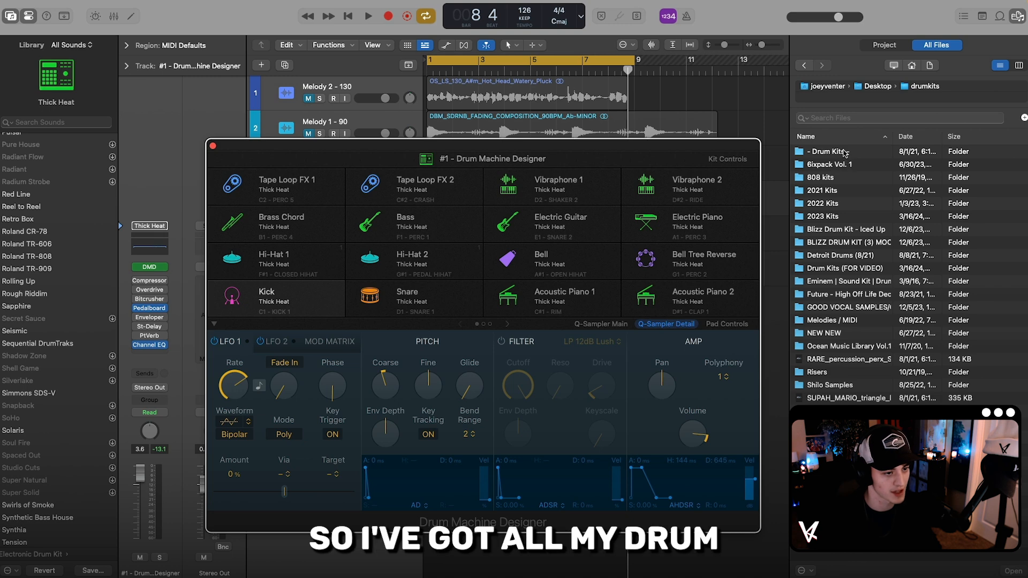
{"action": "left_click", "coordinate": [844, 153]}
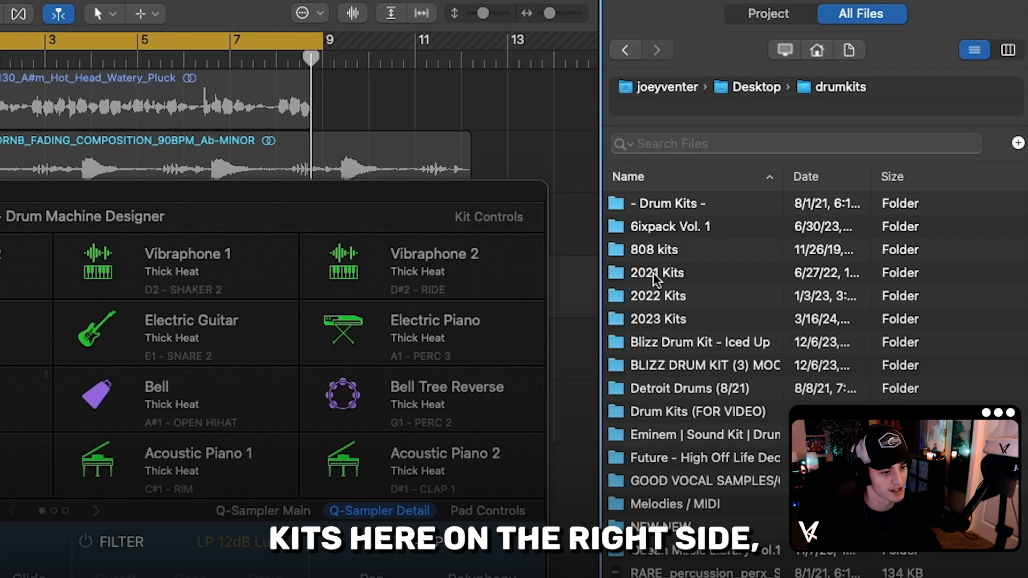
{"action": "left_click", "coordinate": [664, 291]}
{"action": "double_click", "coordinate": [660, 297]}
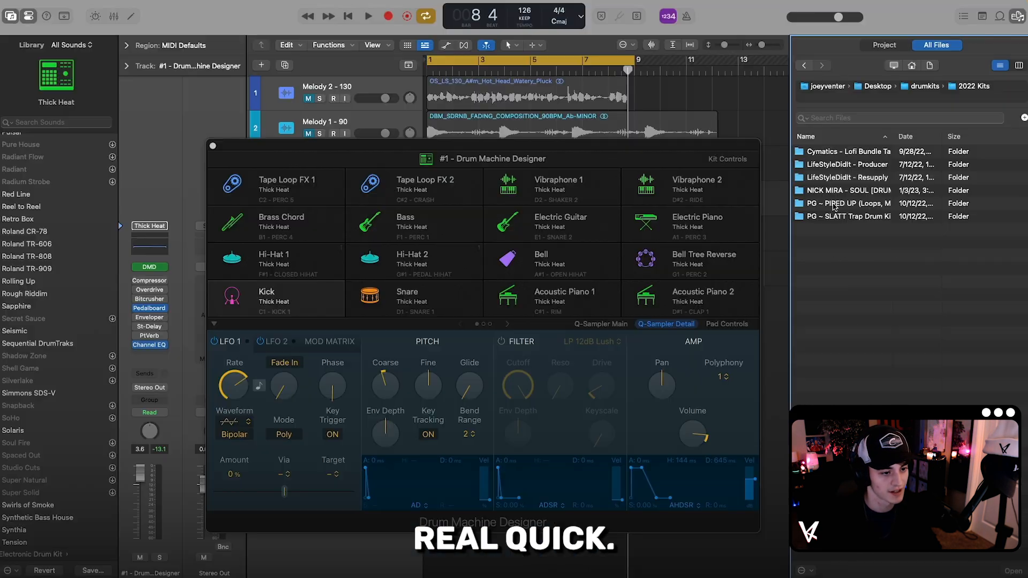
{"action": "double_click", "coordinate": [834, 213]}
{"action": "double_click", "coordinate": [836, 154]}
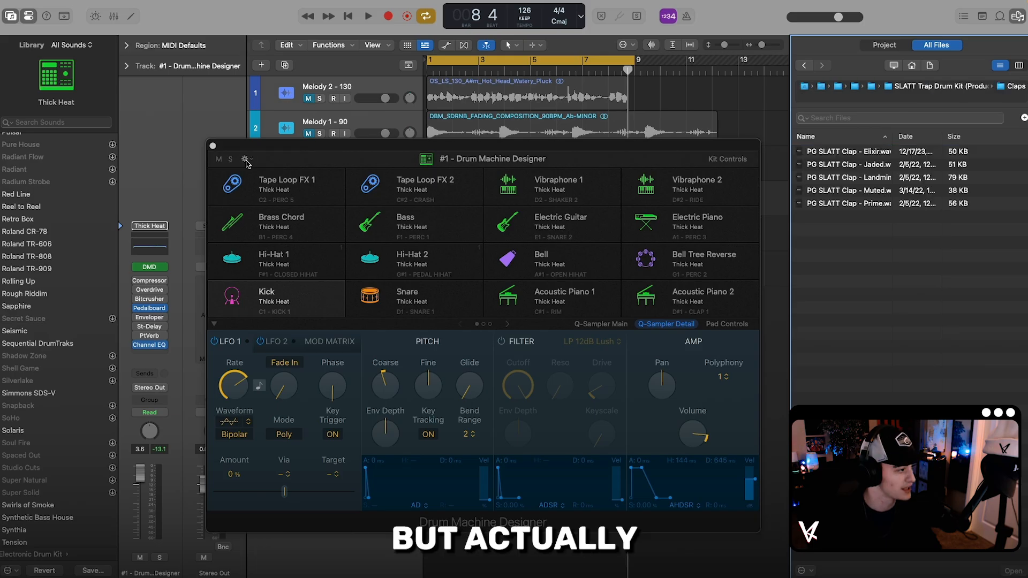
Step: Clear the sounds from all kit pads and load the PG SLATT Clap - Elixir sample onto the C1 Kick 1 pad for playing
{"action": "left_click", "coordinate": [243, 158]}
{"action": "left_click", "coordinate": [258, 461]}
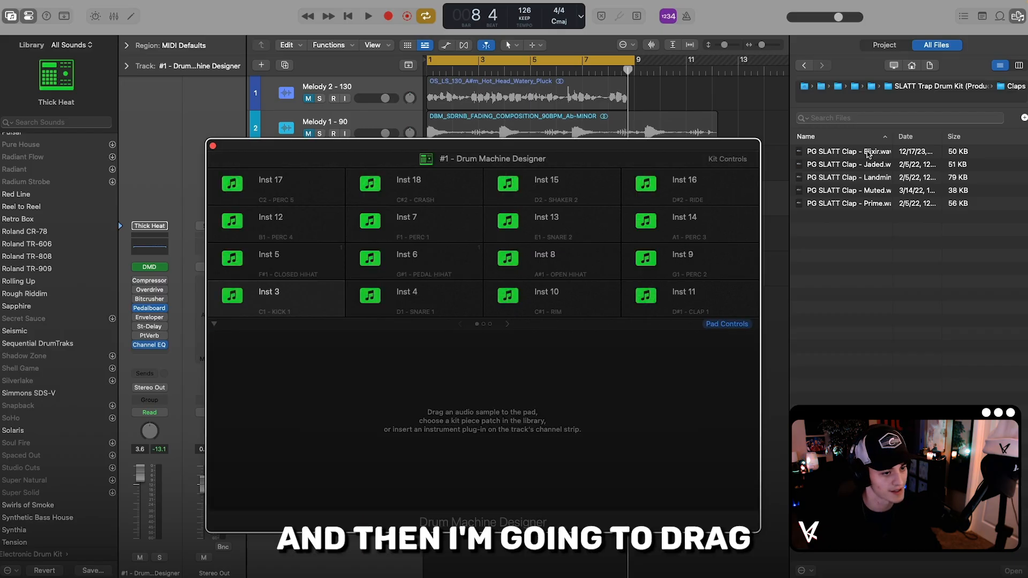
{"action": "left_click_drag", "start_coordinate": [845, 151], "coordinate": [303, 305]}
{"action": "key", "text": "super+k"}
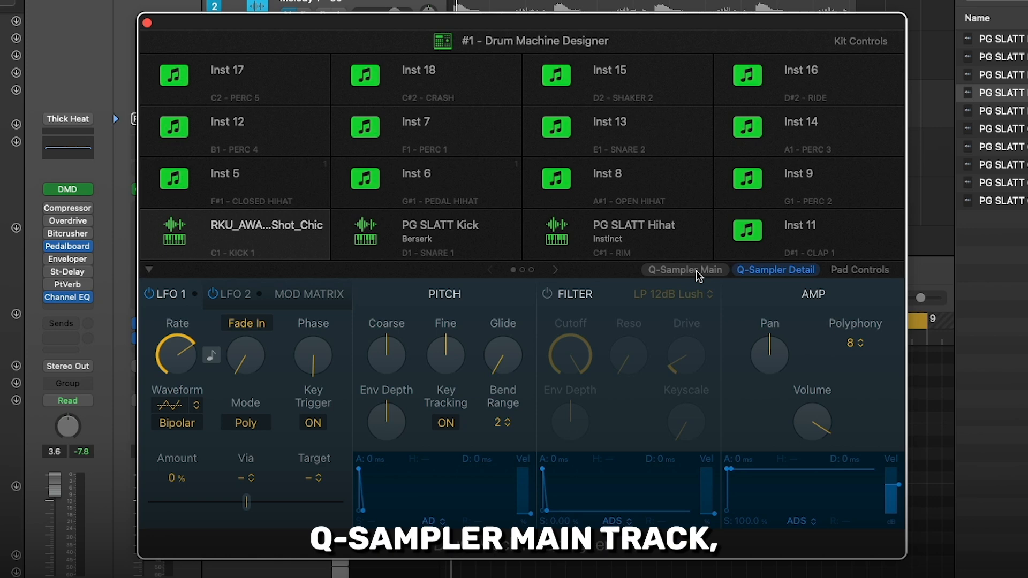
Step: Try a sample start of 0.008 s for the RKU_AWA_Rim_One_Shot_Chic sample, and move the start marker back to the sample's beginning
{"action": "left_click", "coordinate": [696, 271]}
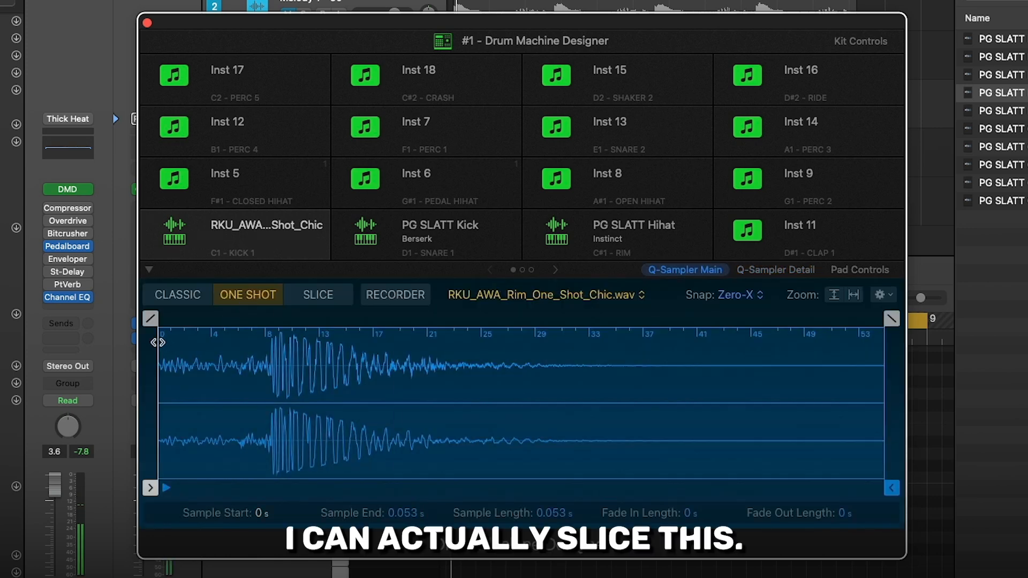
{"action": "left_click_drag", "start_coordinate": [159, 342], "coordinate": [267, 339]}
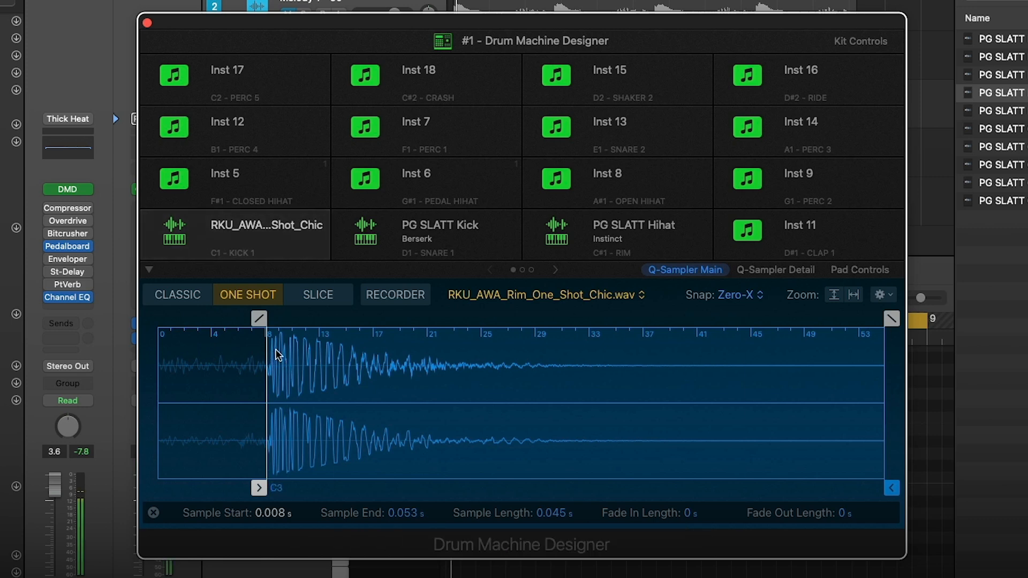
{"action": "left_click_drag", "start_coordinate": [267, 356], "coordinate": [158, 341]}
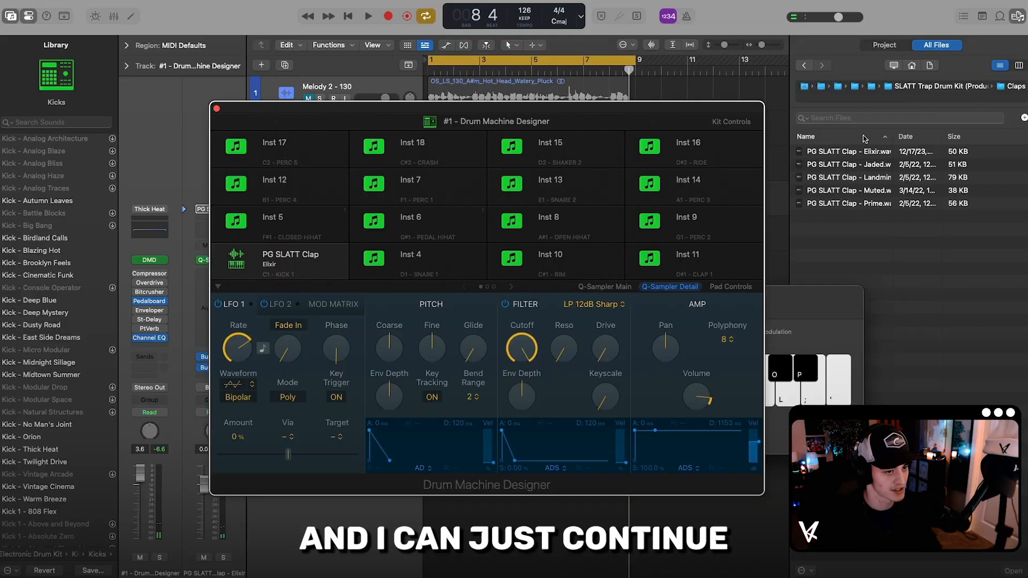
Step: Load the PG SLATT Hihat - Instinct sample from the trap drum kit onto the C#1 Rim pad and close Drum Machine Designer
{"action": "left_click", "coordinate": [804, 65]}
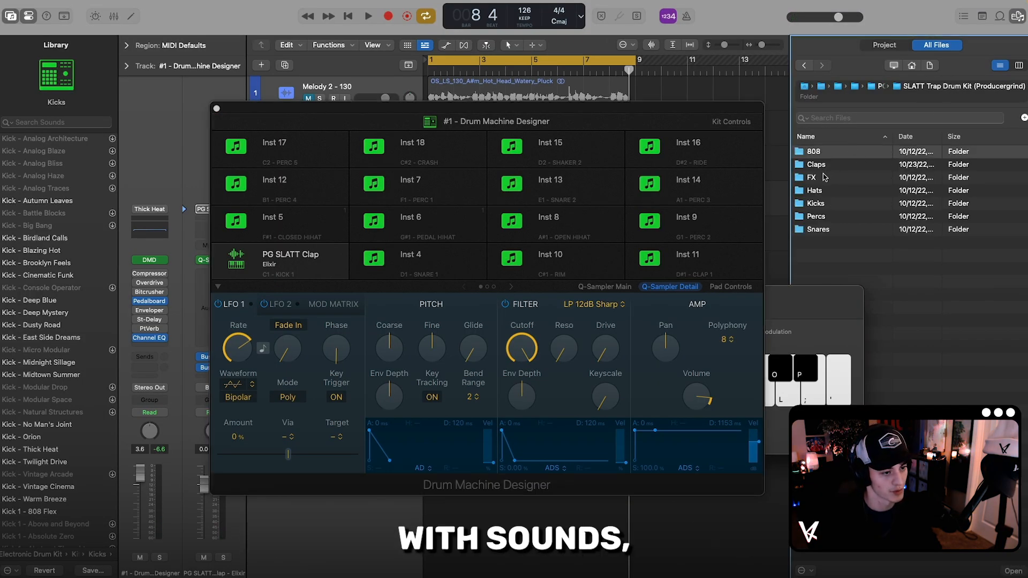
{"action": "left_click_drag", "start_coordinate": [849, 152], "coordinate": [567, 267]}
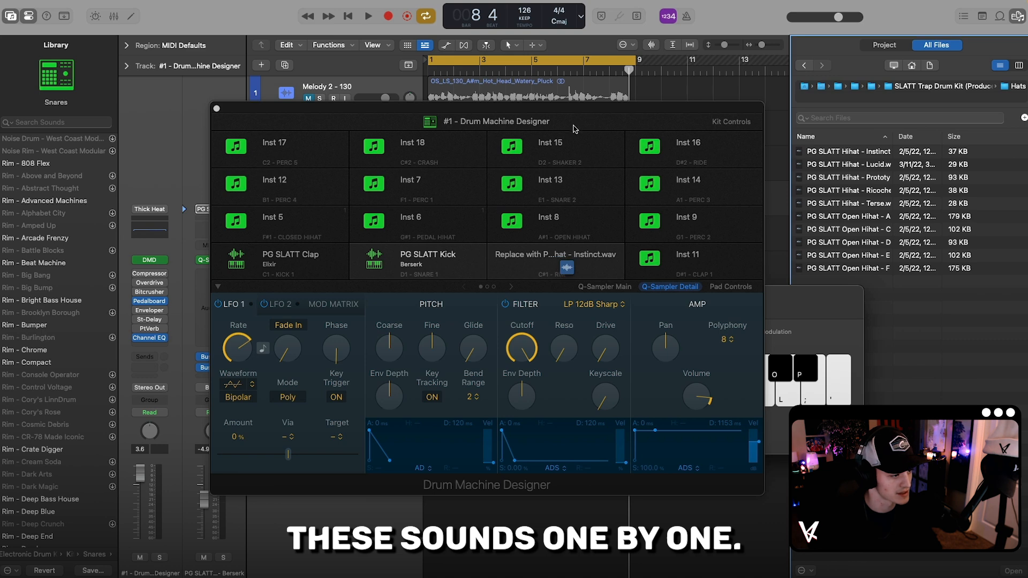
{"action": "left_click_drag", "start_coordinate": [573, 121], "coordinate": [597, 137]}
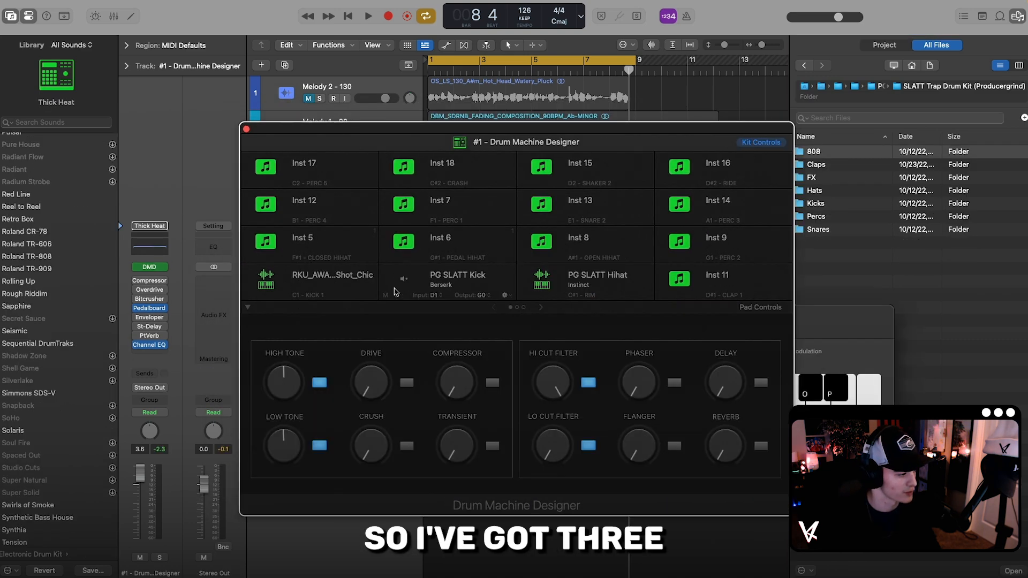
{"action": "left_click_drag", "start_coordinate": [374, 131], "coordinate": [508, 147]}
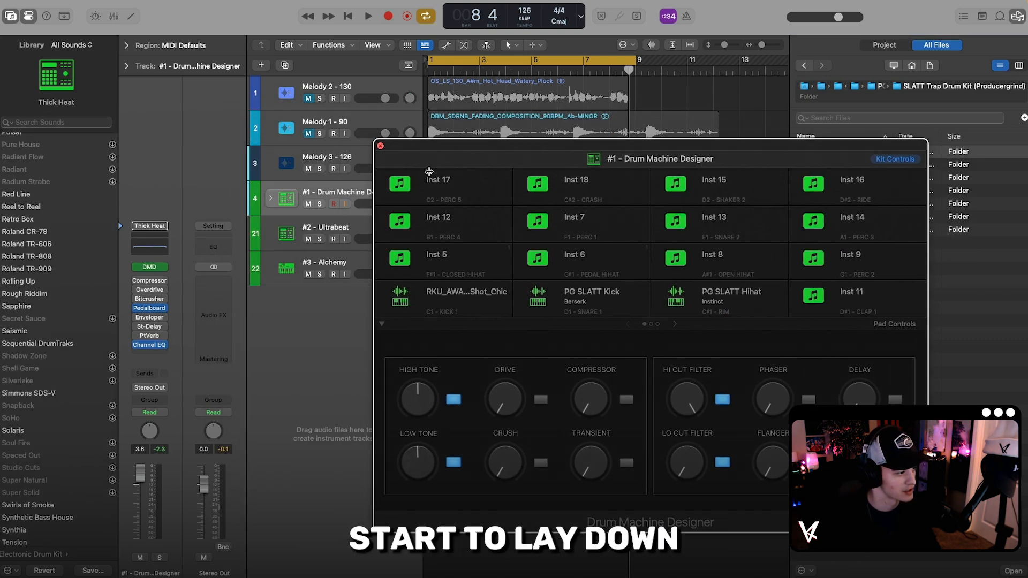
{"action": "left_click", "coordinate": [380, 145]}
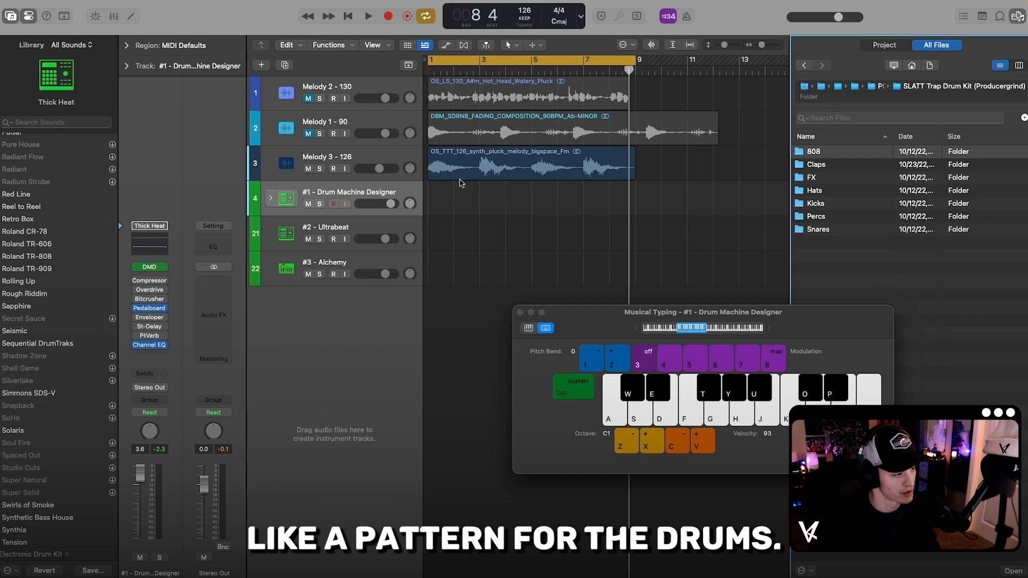
Step: Record a pattern of Kick (D1) and Rim (C1) hits on the #1 - Drum Machine Designer track by playing Musical Typing along with the melody
{"action": "key", "text": "s"}
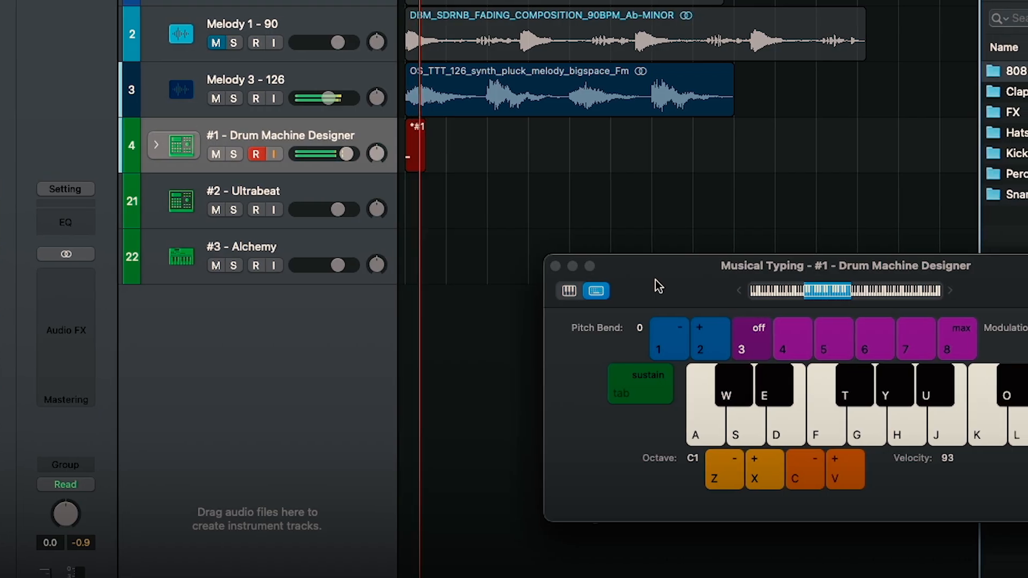
{"action": "key", "text": "s"}
{"action": "key", "text": "a"}
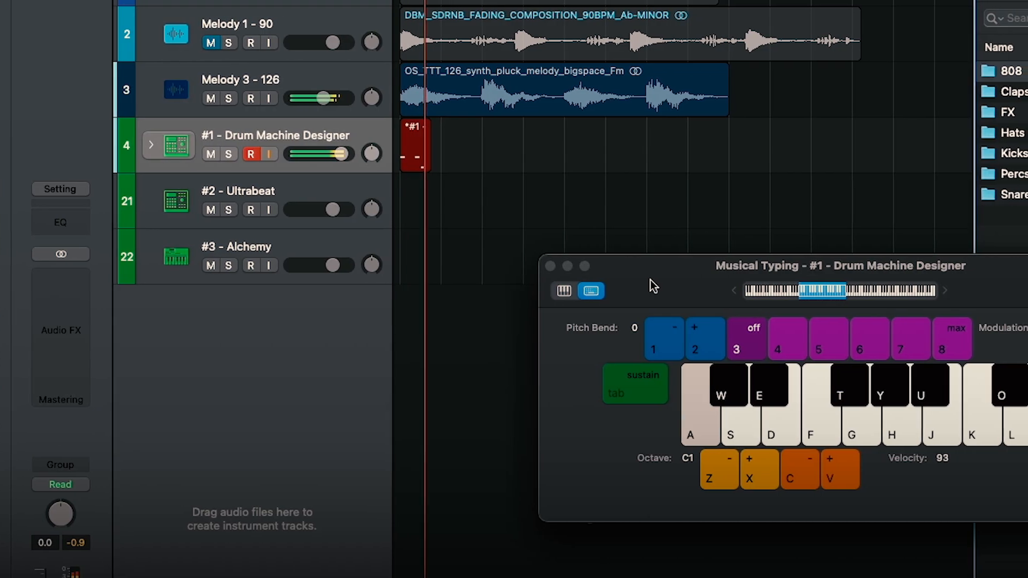
{"action": "key", "text": "s"}
{"action": "key", "text": "s"}
{"action": "key", "text": "a"}
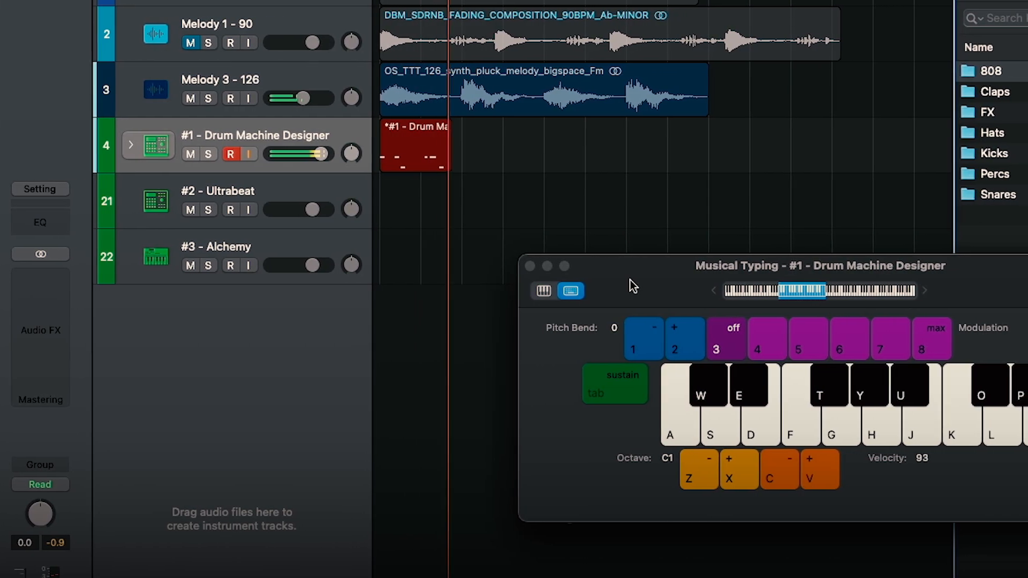
{"action": "key", "text": "a"}
{"action": "key", "text": "s"}
{"action": "key", "text": "s"}
{"action": "key", "text": "a"}
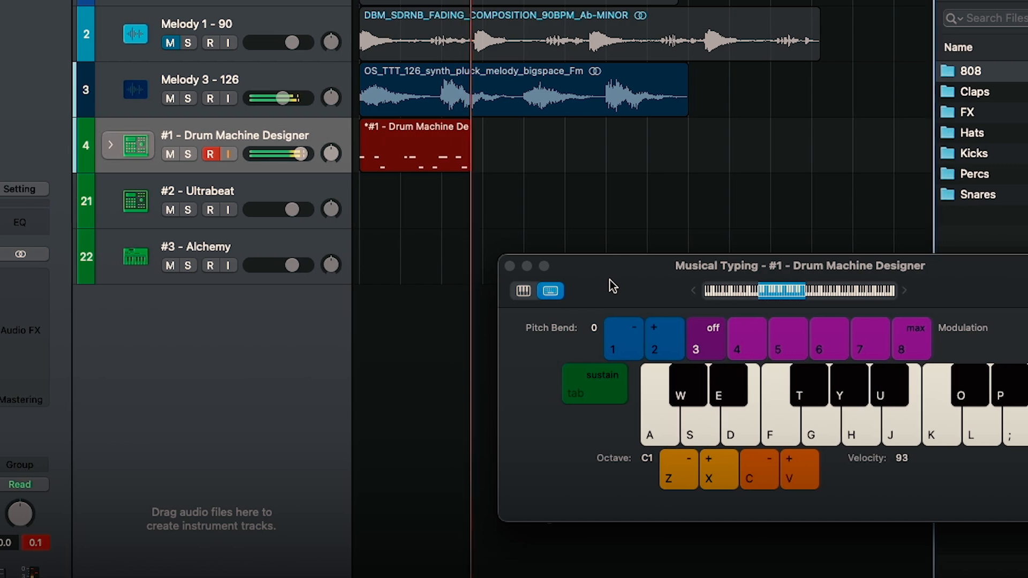
{"action": "key", "text": "s"}
{"action": "key", "text": "s"}
{"action": "key", "text": "a"}
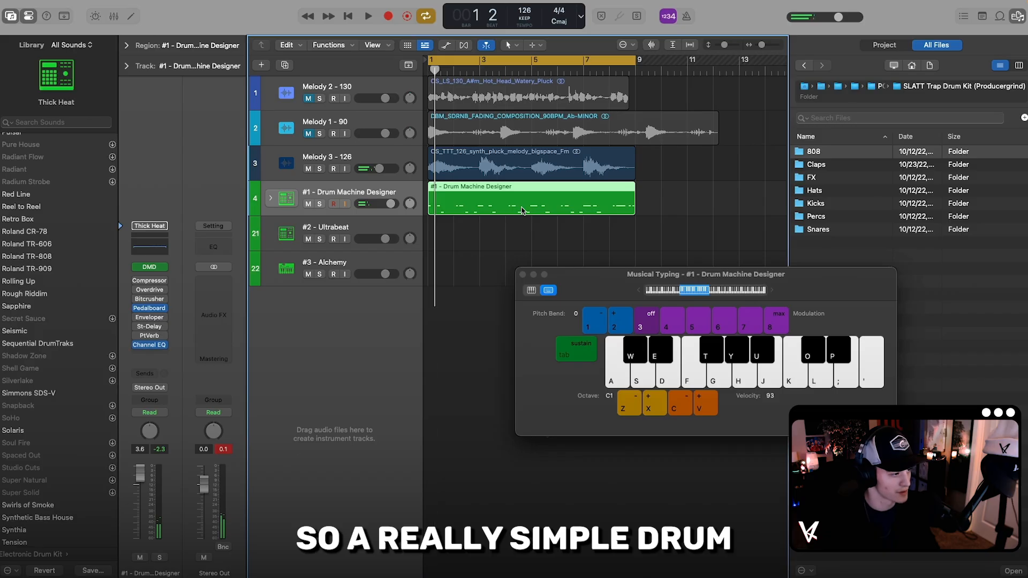
Step: Open the recorded drum region in the Piano Roll, quantize the Kick and Rim notes to 1/16 notes, and play it
{"action": "double_click", "coordinate": [506, 199]}
{"action": "left_click", "coordinate": [521, 274]}
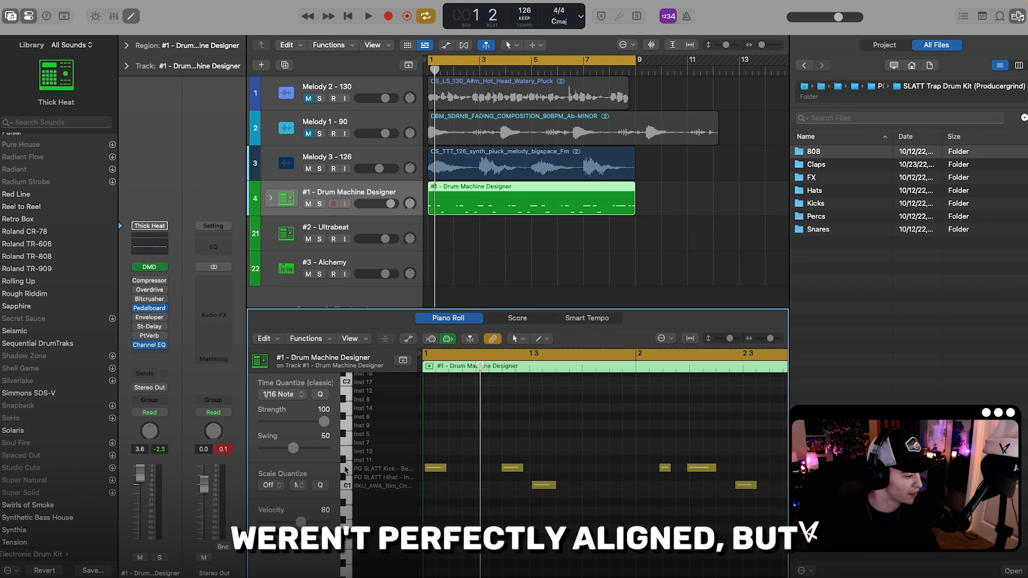
{"action": "left_click", "coordinate": [344, 470]}
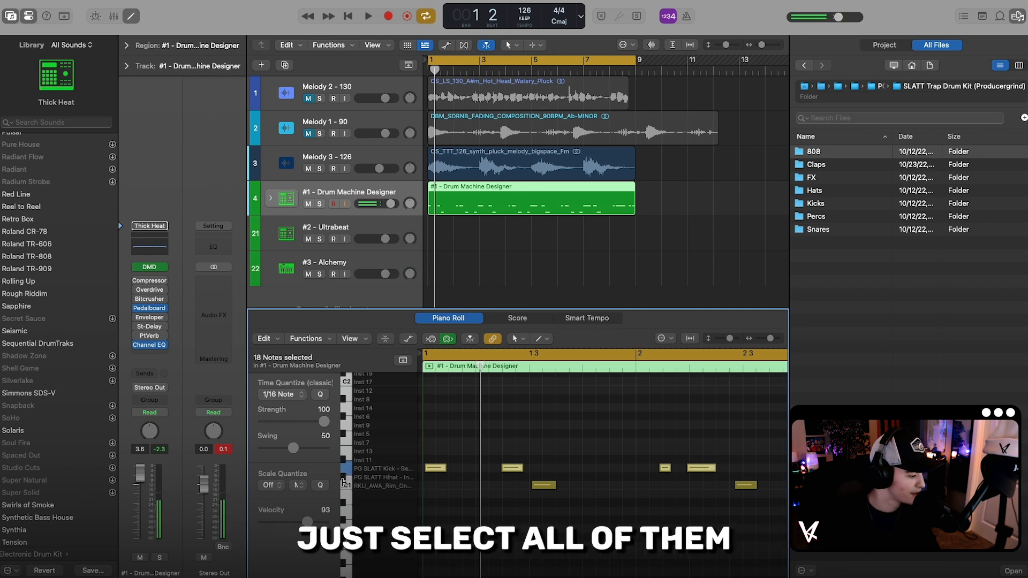
{"action": "left_click", "coordinate": [344, 483], "text": "shift"}
{"action": "key", "text": "q"}
{"action": "key", "text": "space"}
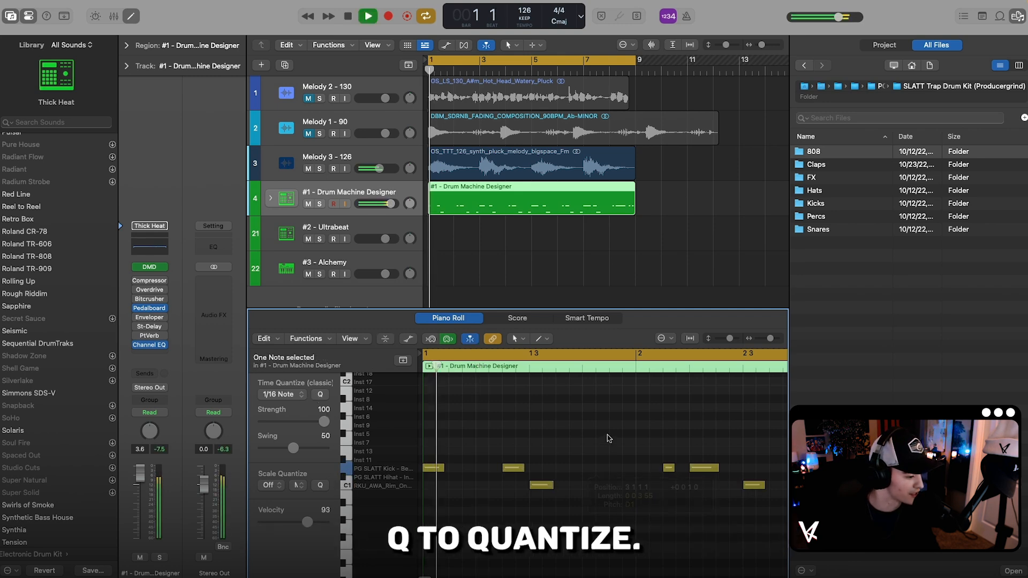
{"action": "left_click", "coordinate": [608, 436]}
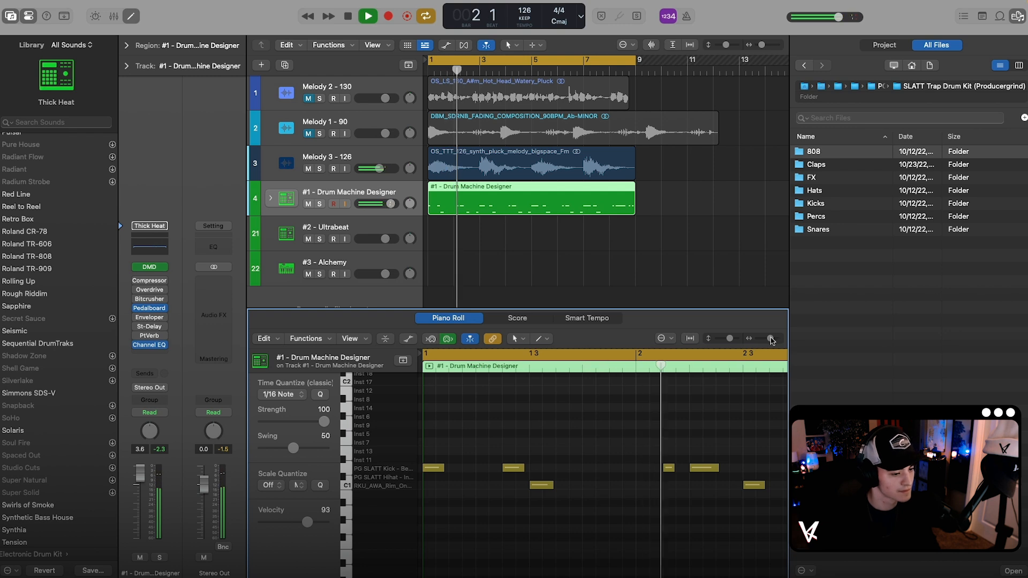
Step: Extend each PG SLATT Kick note up to the next one and set the velocity of all Kick notes to 122
{"action": "left_click_drag", "start_coordinate": [769, 339], "coordinate": [766, 338]}
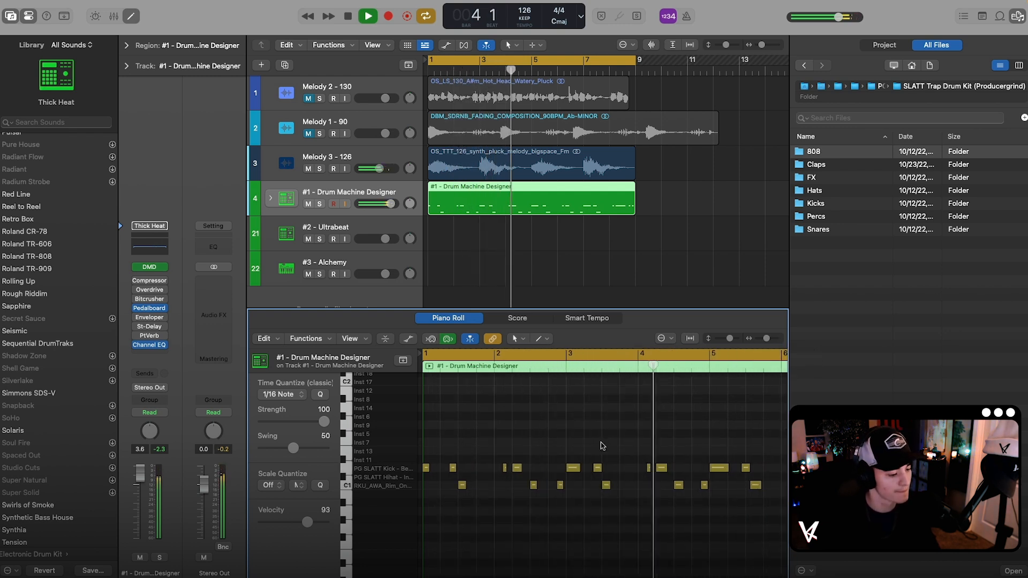
{"action": "key", "text": "super+a"}
{"action": "key", "text": "space"}
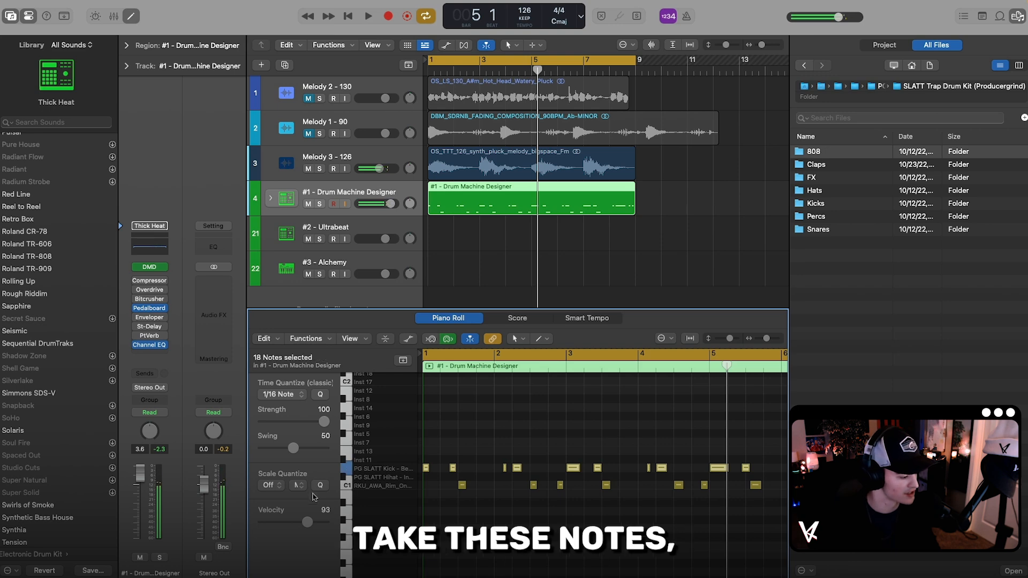
{"action": "left_click_drag", "start_coordinate": [307, 524], "coordinate": [316, 522]}
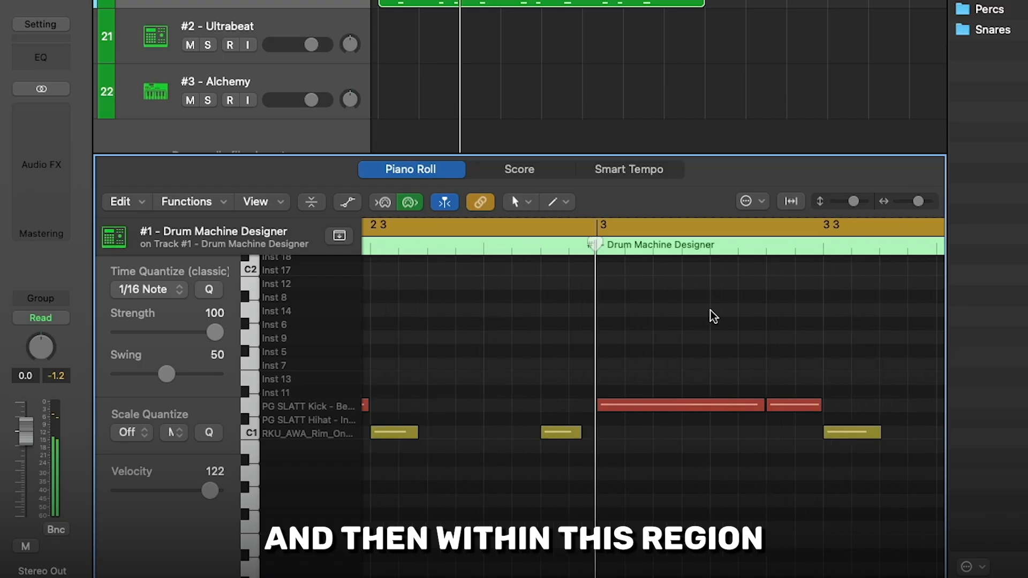
Step: Paint a run of PG SLATT Hihat notes from bar 1 with the Brush Tool, using a 1/32 Note time quantize value
{"action": "scroll", "coordinate": [637, 410], "scroll_direction": "up", "scroll_amount": 3}
{"action": "left_click", "coordinate": [570, 205]}
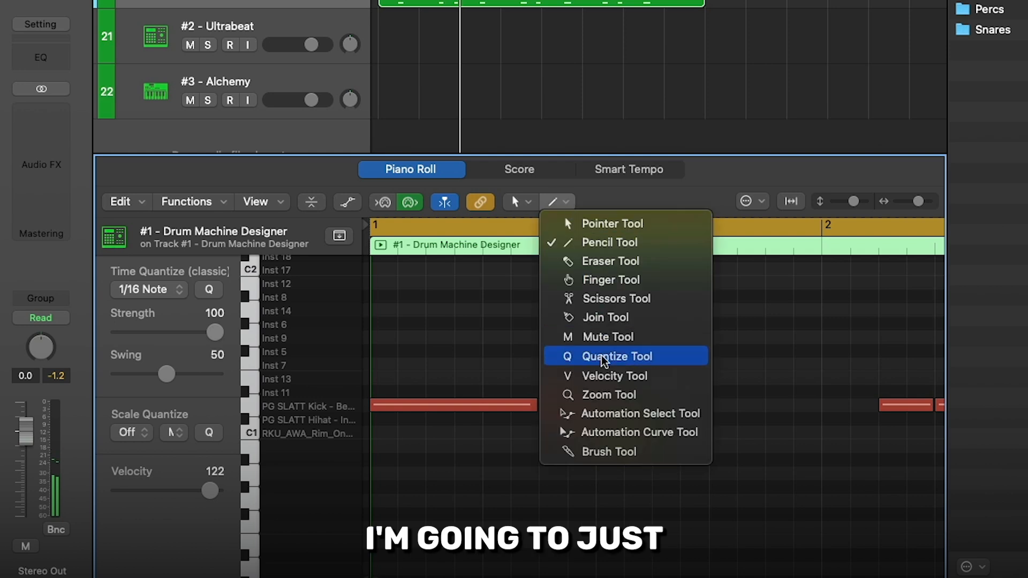
{"action": "left_click", "coordinate": [595, 451]}
{"action": "left_click", "coordinate": [163, 291]}
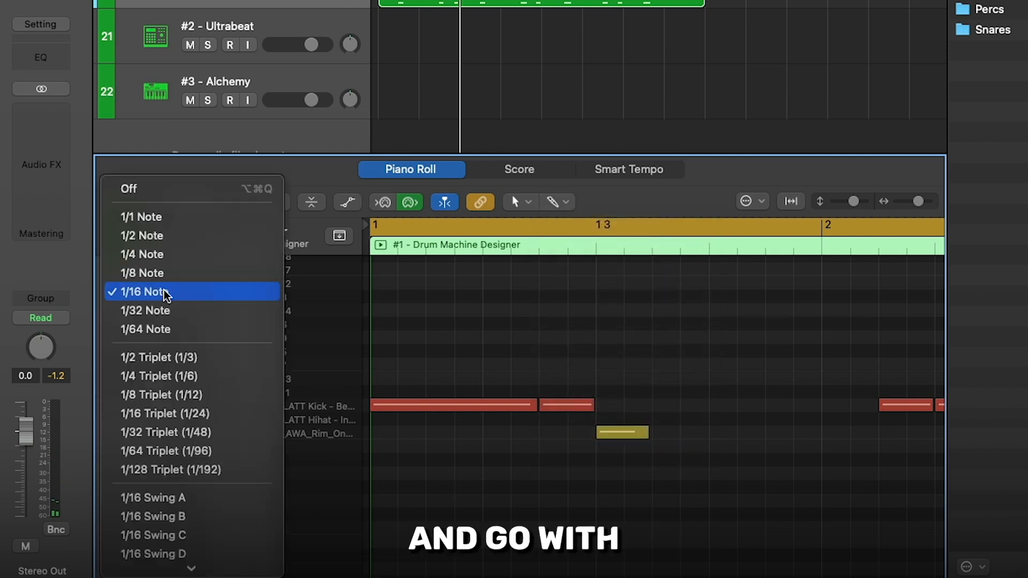
{"action": "left_click", "coordinate": [162, 312]}
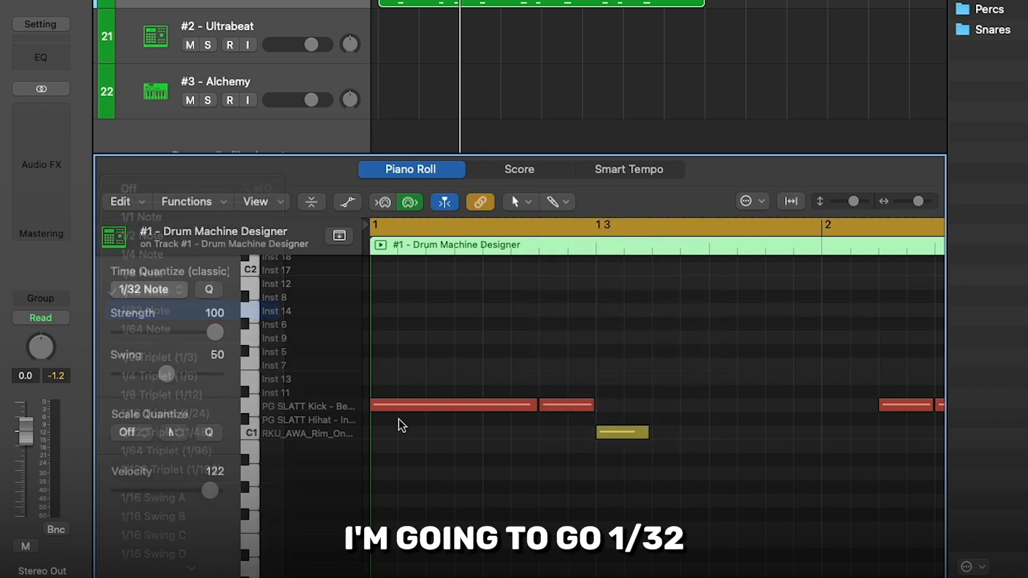
{"action": "left_click", "coordinate": [377, 420], "text": "super"}
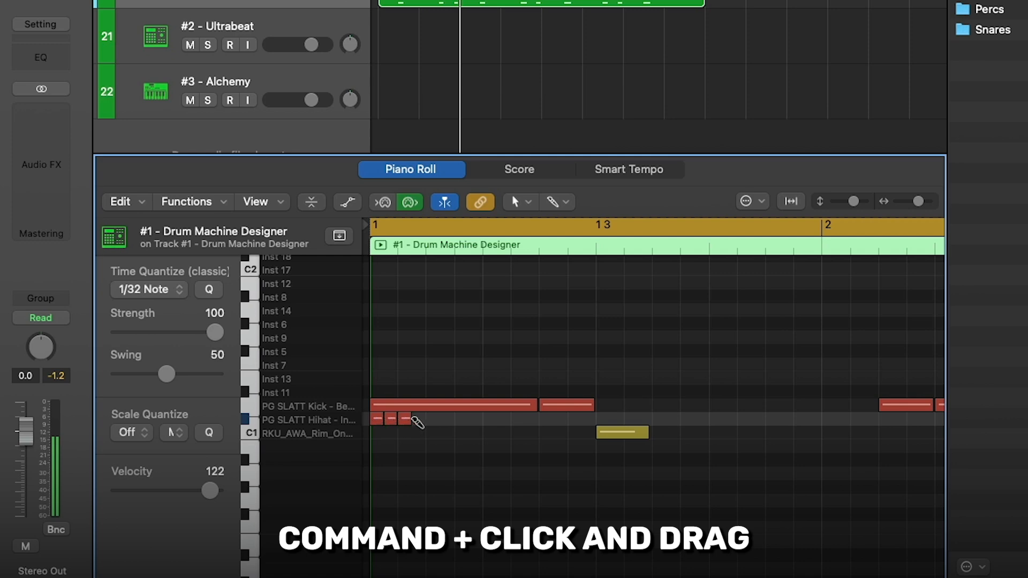
{"action": "mouse_move", "coordinate": [557, 423]}
{"action": "left_mouse_down"}
{"action": "mouse_move", "coordinate": [606, 420]}
{"action": "mouse_move", "coordinate": [538, 420]}
{"action": "left_mouse_up"}
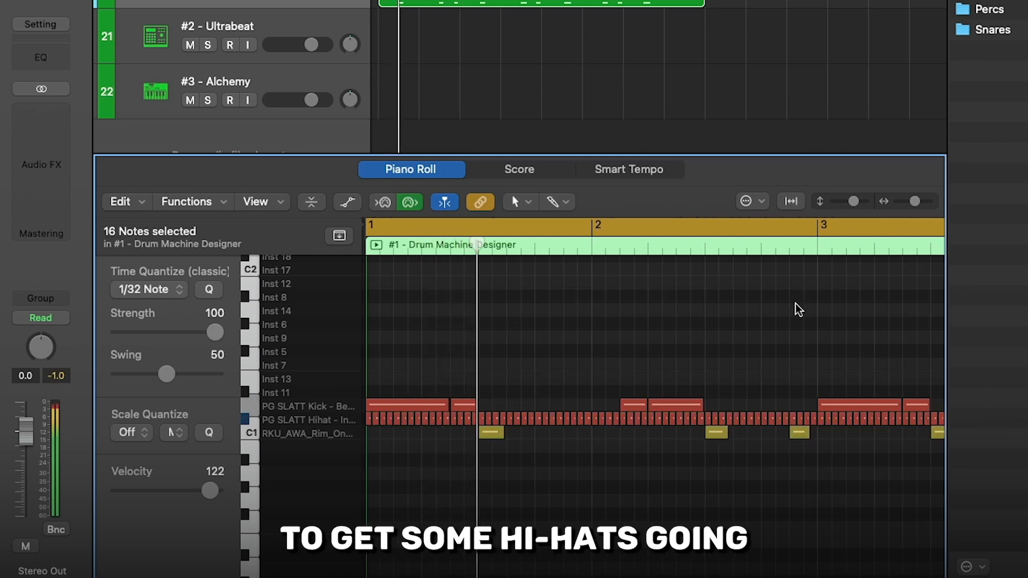
Step: Quantize all PG SLATT Hihat notes to 1/16 notes and set their velocity to 57
{"action": "key", "text": "super+a"}
{"action": "left_click", "coordinate": [174, 288]}
{"action": "left_click", "coordinate": [171, 273]}
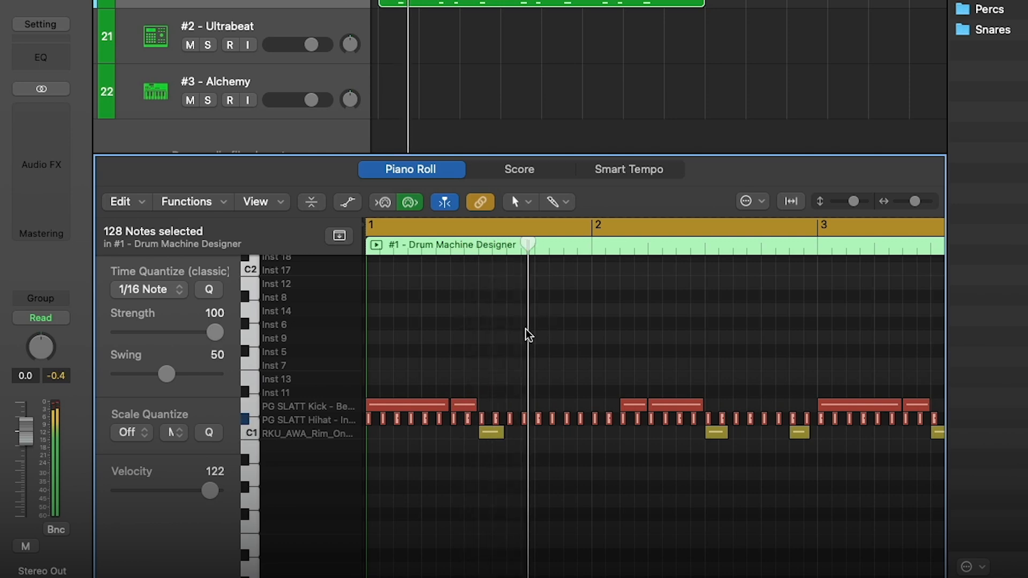
{"action": "left_click_drag", "start_coordinate": [209, 489], "coordinate": [162, 489]}
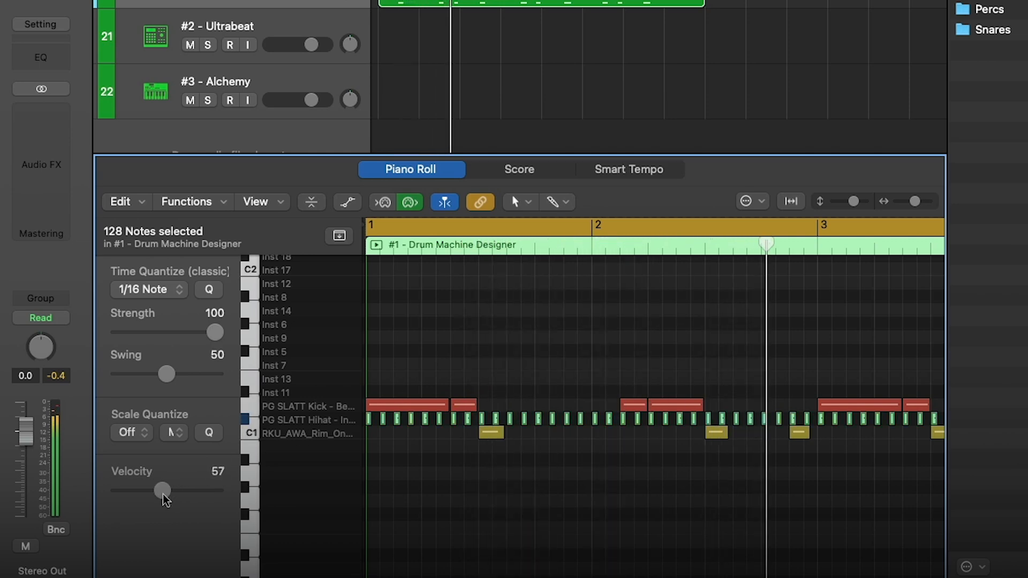
Step: Add short extra Kick notes just before bar 3 and in bar 4 on the 1/32 grid, and play the pattern back
{"action": "left_click_drag", "start_coordinate": [633, 471], "coordinate": [651, 470]}
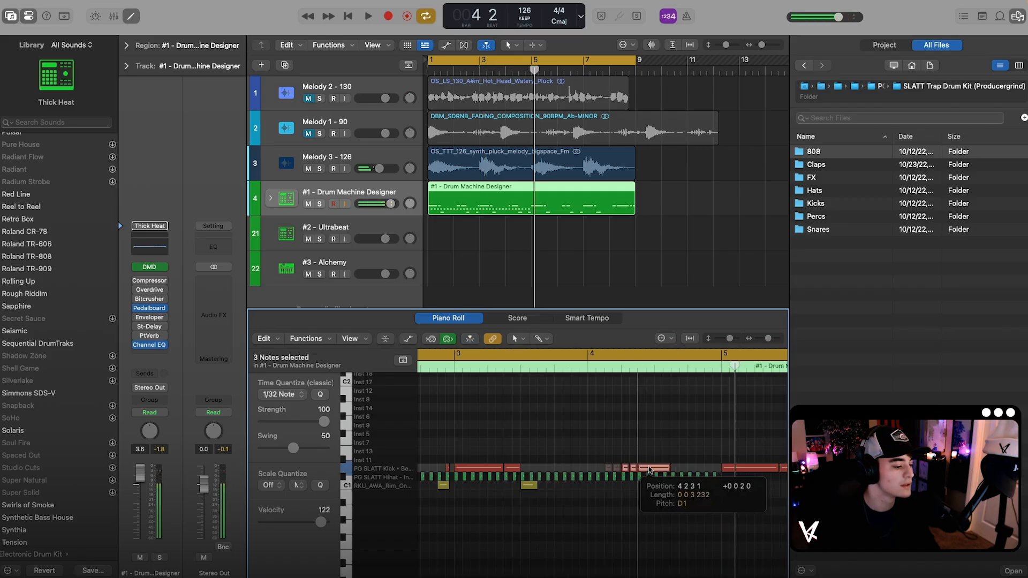
{"action": "key", "text": "space"}
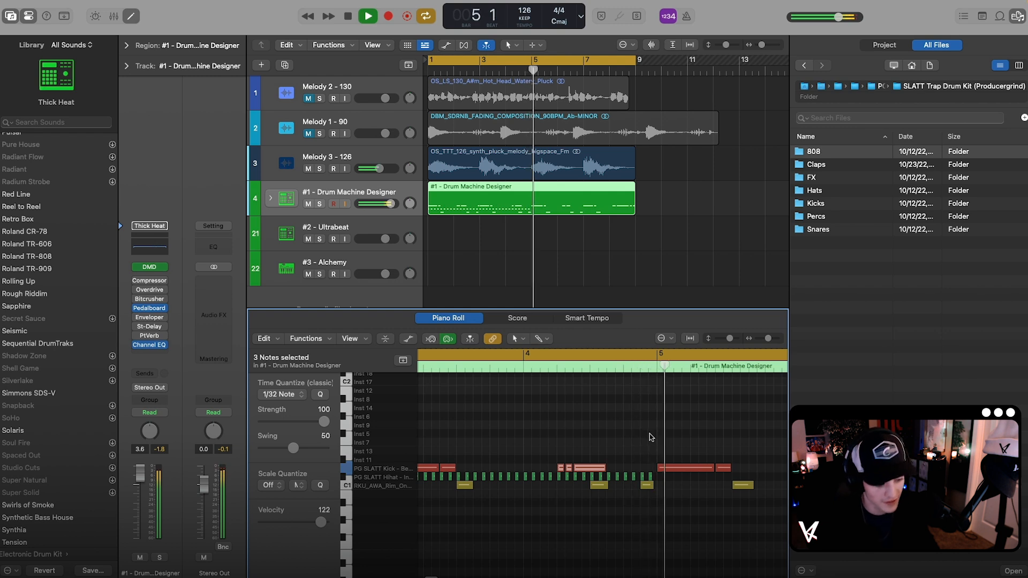
{"action": "left_click", "coordinate": [648, 435]}
{"action": "scroll", "coordinate": [649, 433], "scroll_direction": "left", "scroll_amount": 5}
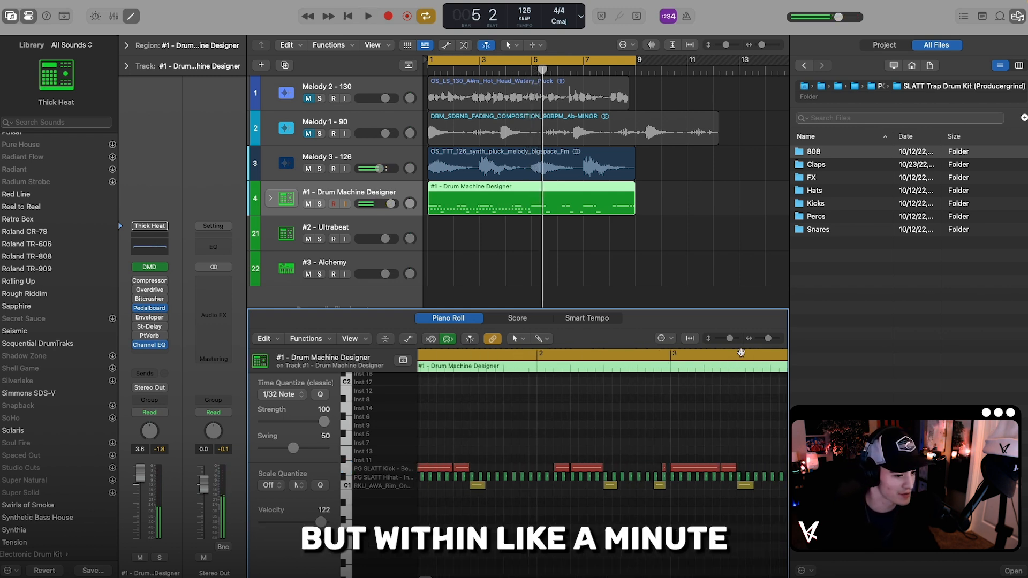
{"action": "left_click_drag", "start_coordinate": [766, 341], "coordinate": [765, 340]}
{"action": "scroll", "coordinate": [619, 416], "scroll_direction": "left", "scroll_amount": 3}
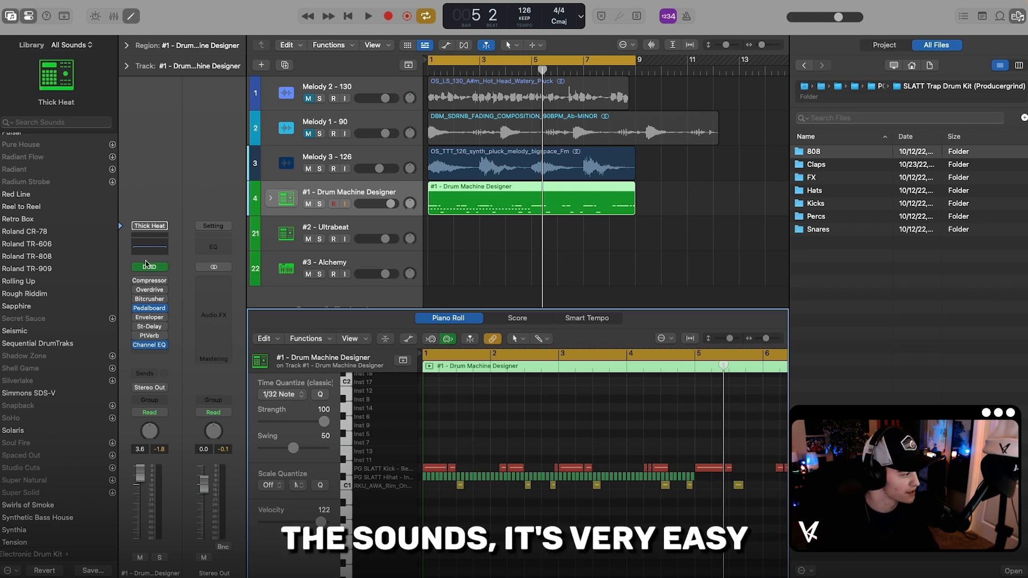
Step: Bring up the kit's Drum Machine Designer for a look, and rename the #1 - Drum Machine Designer track Snare
{"action": "left_click", "coordinate": [149, 268]}
{"action": "left_click_drag", "start_coordinate": [666, 153], "coordinate": [550, 161]}
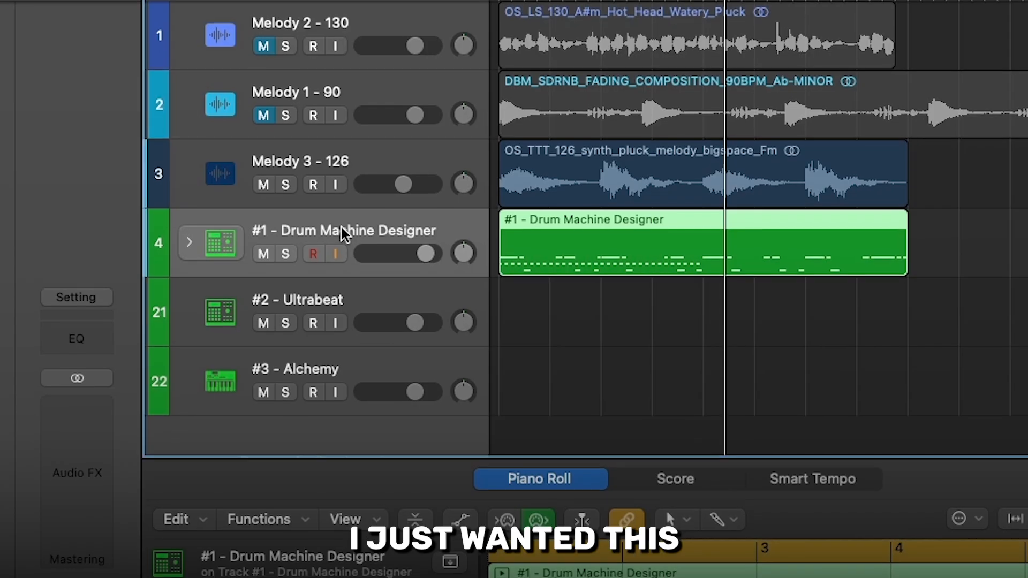
{"action": "double_click", "coordinate": [348, 192]}
{"action": "type", "text": "Snare"}
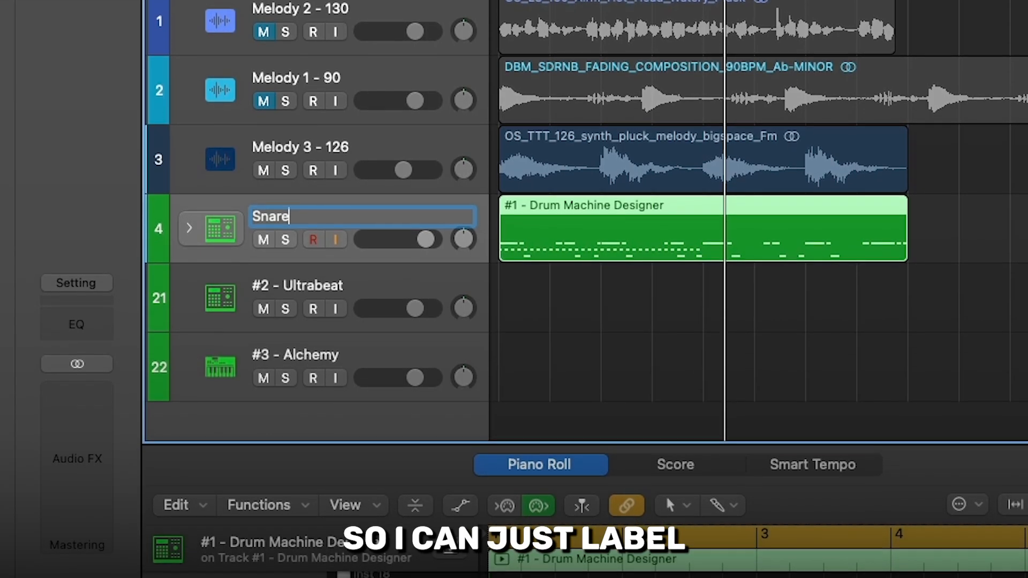
{"action": "key", "text": "Return"}
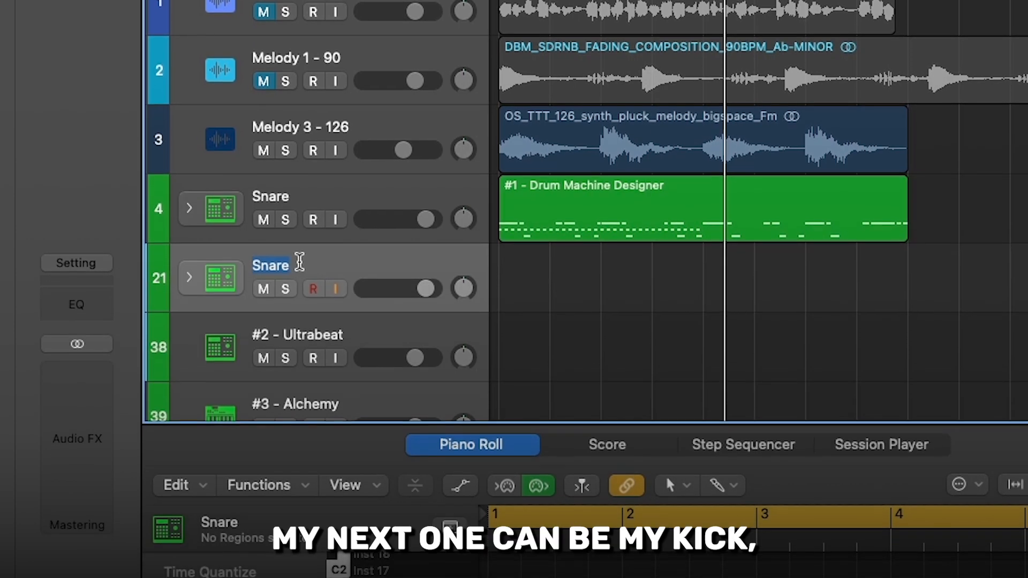
Step: Duplicate the Snare track as a track named Kick and copy the drum region onto it
{"action": "double_click", "coordinate": [299, 272]}
{"action": "type", "text": "Kick"}
{"action": "left_click_drag", "start_coordinate": [573, 217], "coordinate": [574, 254]}
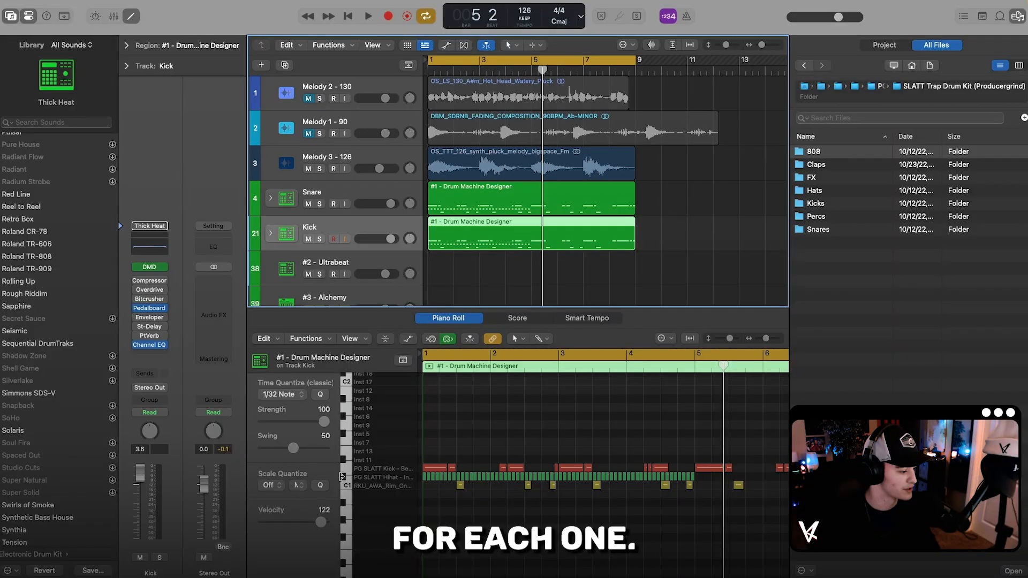
Step: Delete the Hihat and Rim notes from the Kick track's region, and the Kick and Hihat notes from the Snare track's region
{"action": "key", "text": "Delete"}
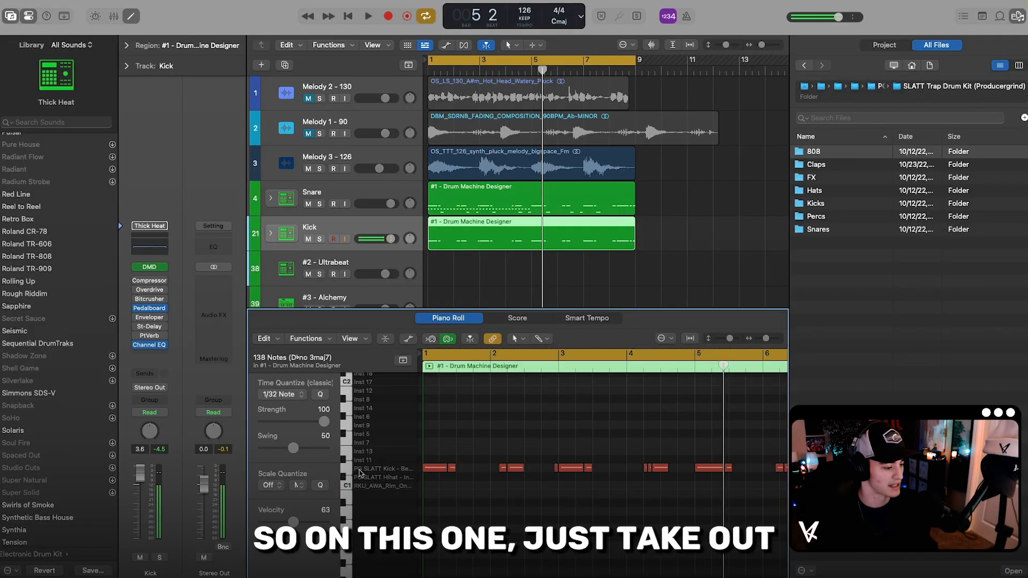
{"action": "left_click", "coordinate": [362, 192]}
{"action": "left_click_drag", "start_coordinate": [346, 469], "coordinate": [346, 477]}
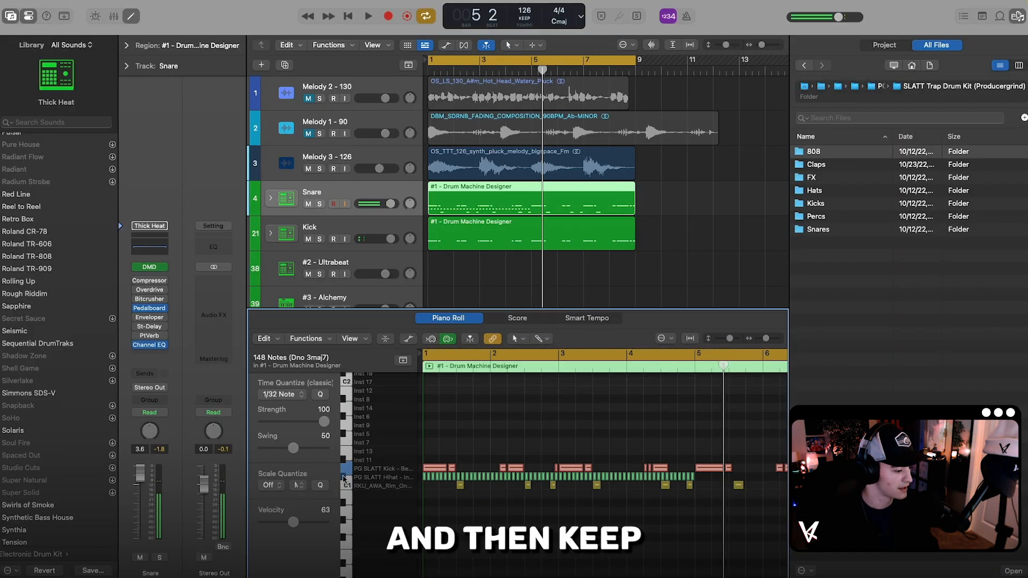
{"action": "key", "text": "Delete"}
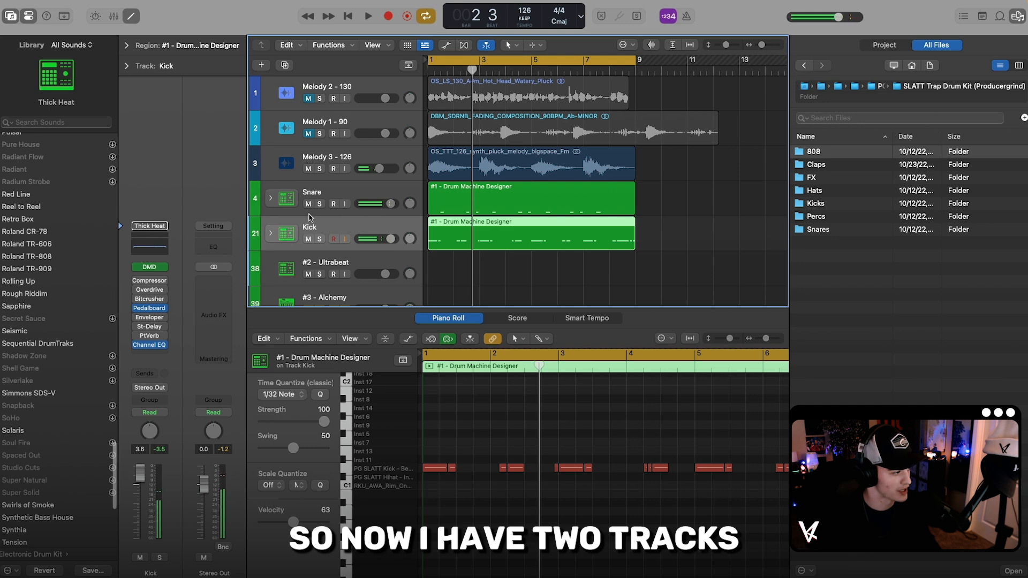
Step: Insert a stereo ValhallaVintageVerb on the Snare track and adjust its Mix amount, checking the sound during playback
{"action": "left_click", "coordinate": [158, 354]}
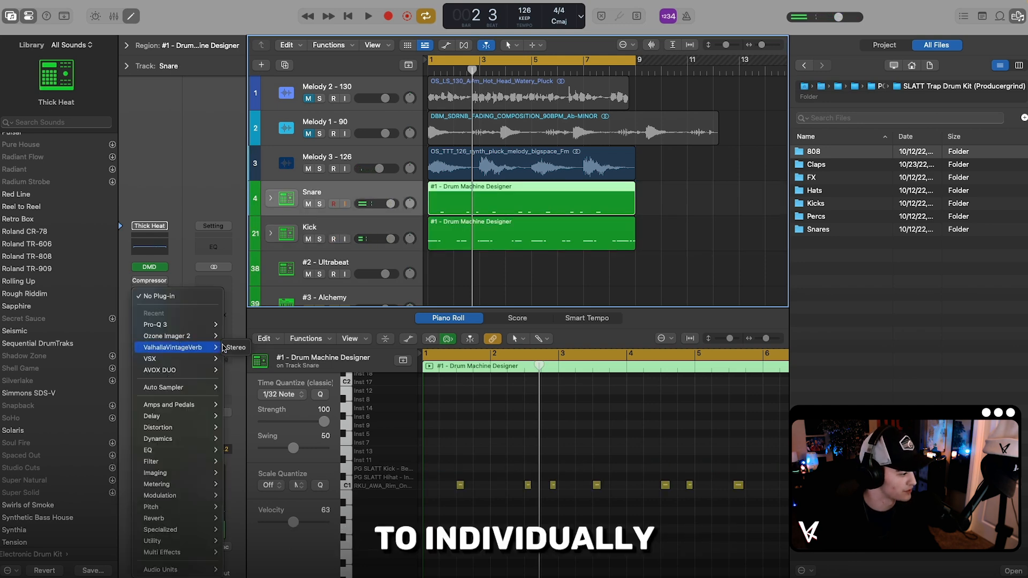
{"action": "left_click", "coordinate": [236, 348]}
{"action": "left_click_drag", "start_coordinate": [353, 261], "coordinate": [353, 331]}
{"action": "key", "text": "space"}
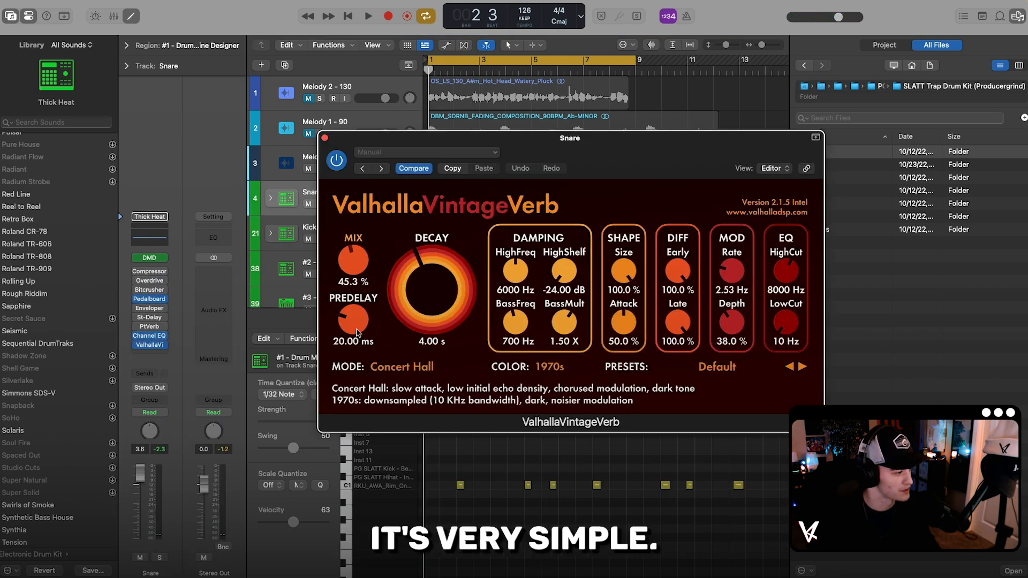
{"action": "left_click_drag", "start_coordinate": [353, 263], "coordinate": [353, 277]}
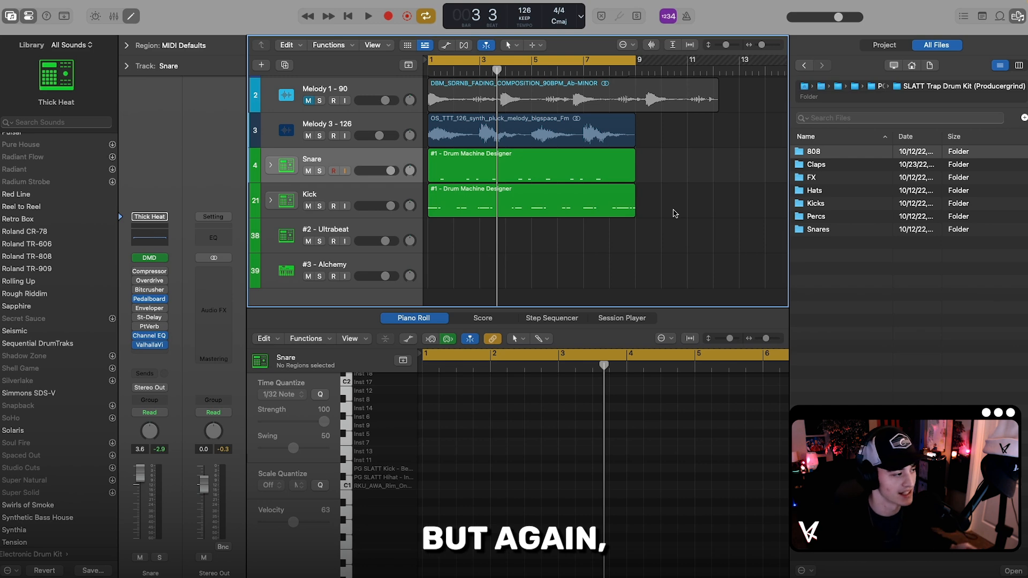
Step: Bring up Ultrabeat on the #2 - Ultrabeat track and load the Drag & Drop Samples setting from 01 Drum Kits
{"action": "left_click", "coordinate": [364, 228]}
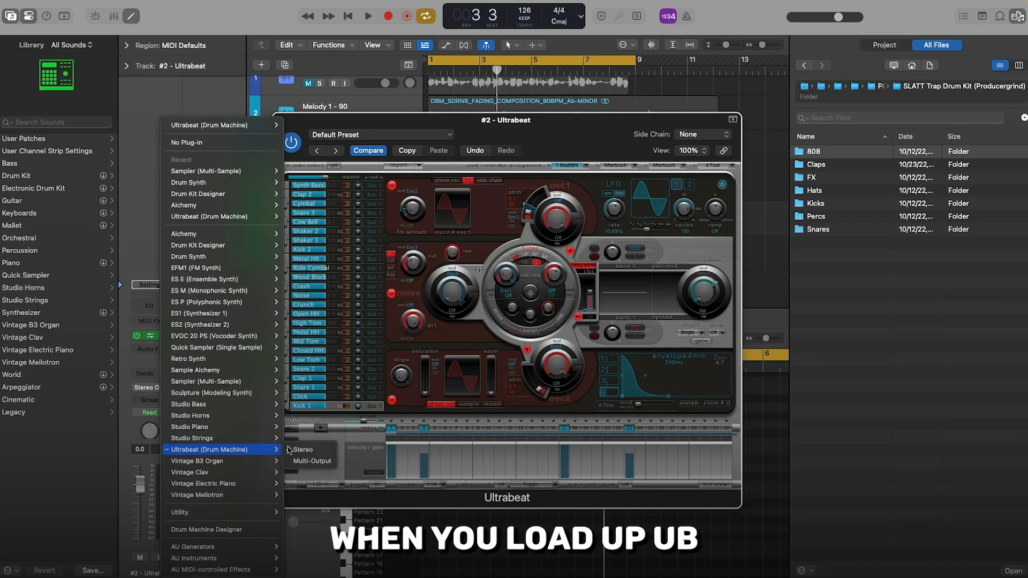
{"action": "left_click", "coordinate": [497, 132]}
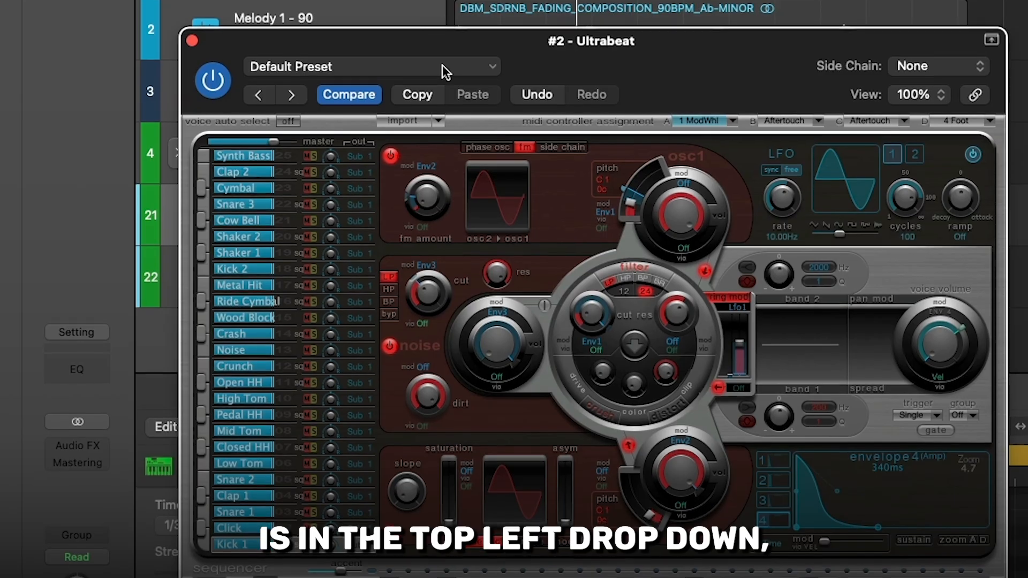
{"action": "left_click", "coordinate": [421, 137]}
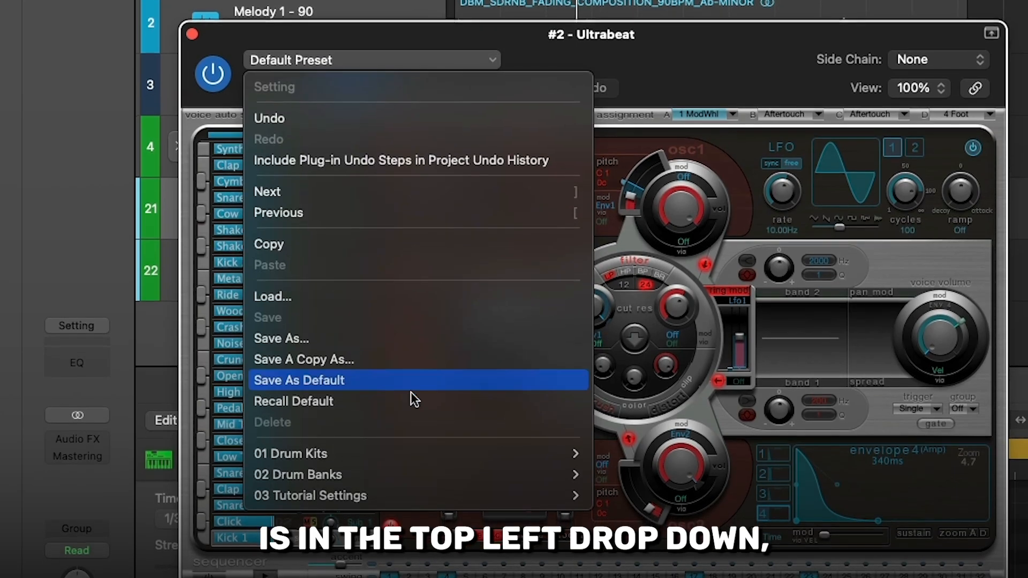
{"action": "mouse_move", "coordinate": [405, 356]}
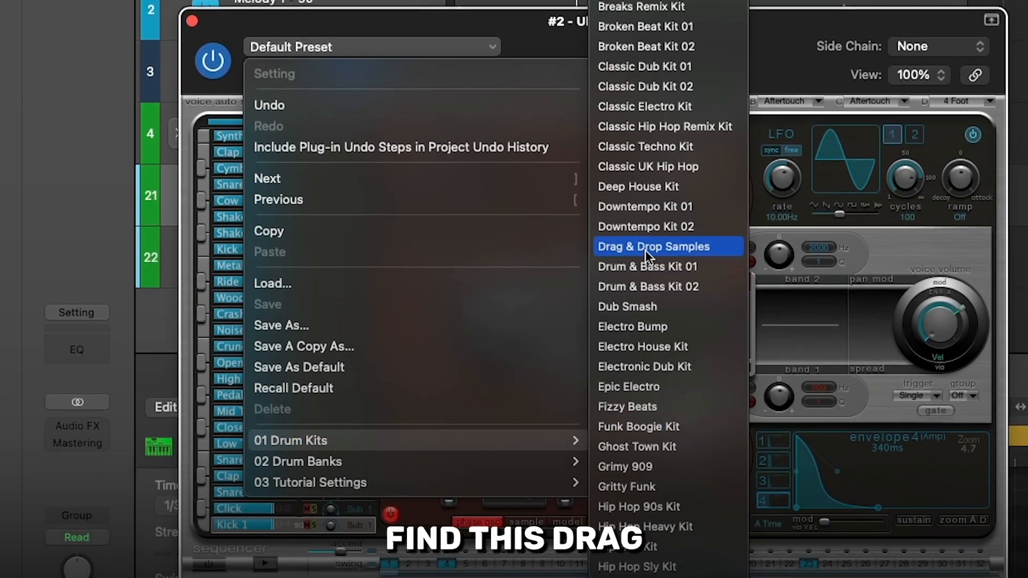
{"action": "left_click", "coordinate": [644, 242]}
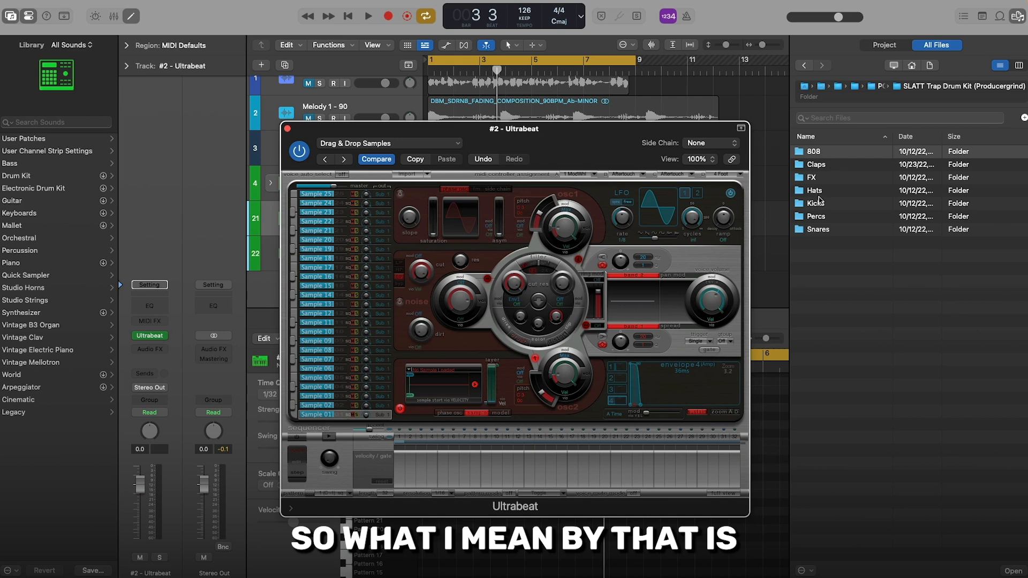
Step: Audition PG SLATT Kick - VVS.wav from the Kicks folder and load the PG SLATT Kick - Diablo sample into Ultrabeat's Sample 01
{"action": "left_click", "coordinate": [820, 202]}
{"action": "left_click", "coordinate": [822, 206]}
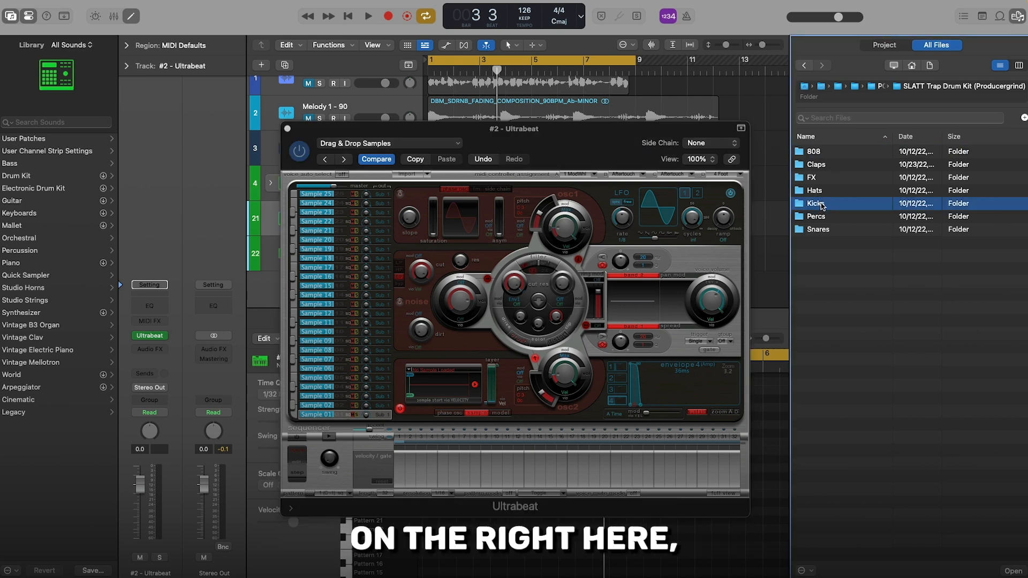
{"action": "double_click", "coordinate": [822, 206]}
{"action": "left_click", "coordinate": [845, 206]}
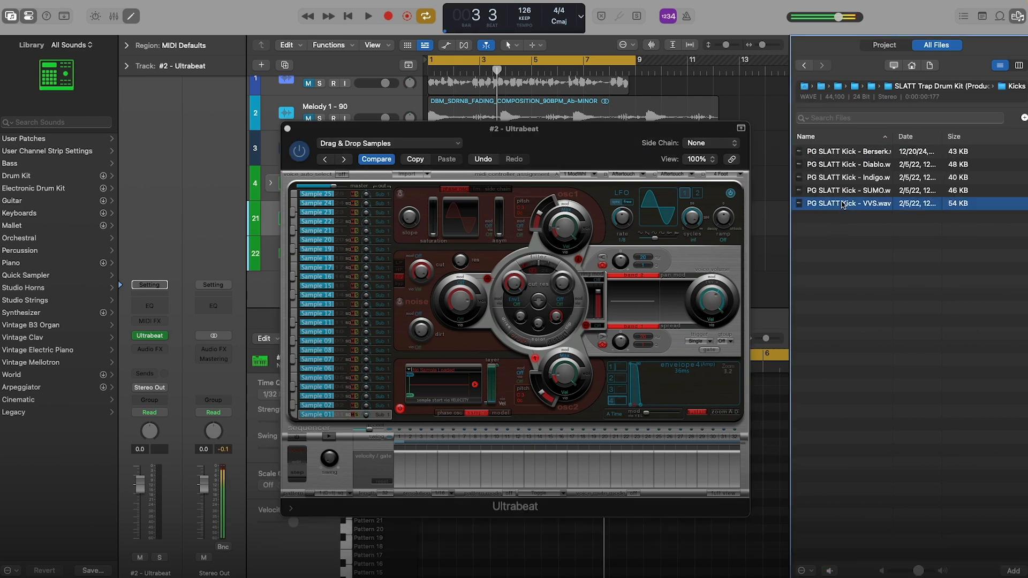
{"action": "left_click_drag", "start_coordinate": [845, 167], "coordinate": [439, 393]}
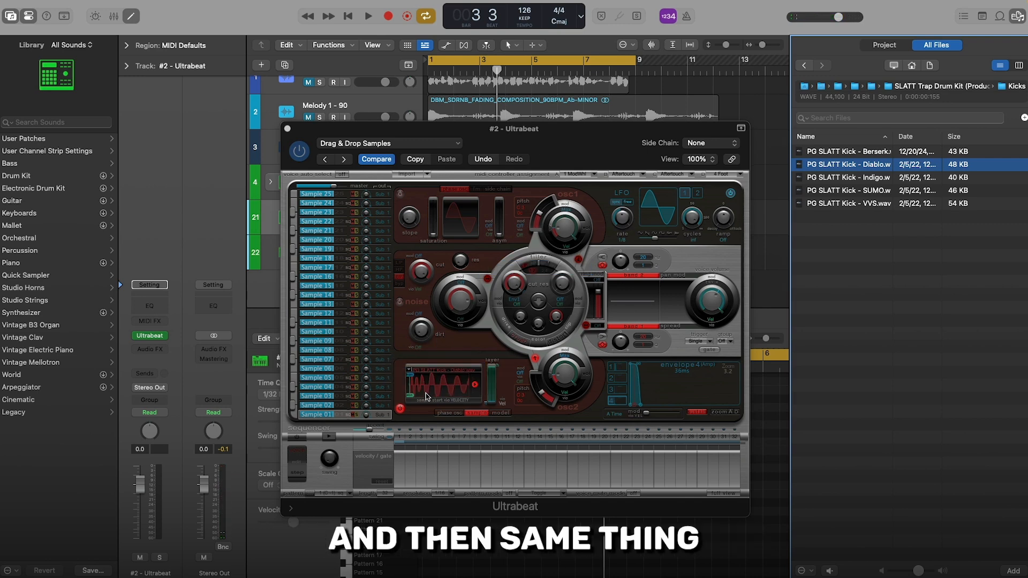
Step: Enable Musical Typing and shape the Sample 01 kick with EQ band 1 at 140 Hz, trying boosts and deep cuts before leaving a slight cut
{"action": "key", "text": "super+k"}
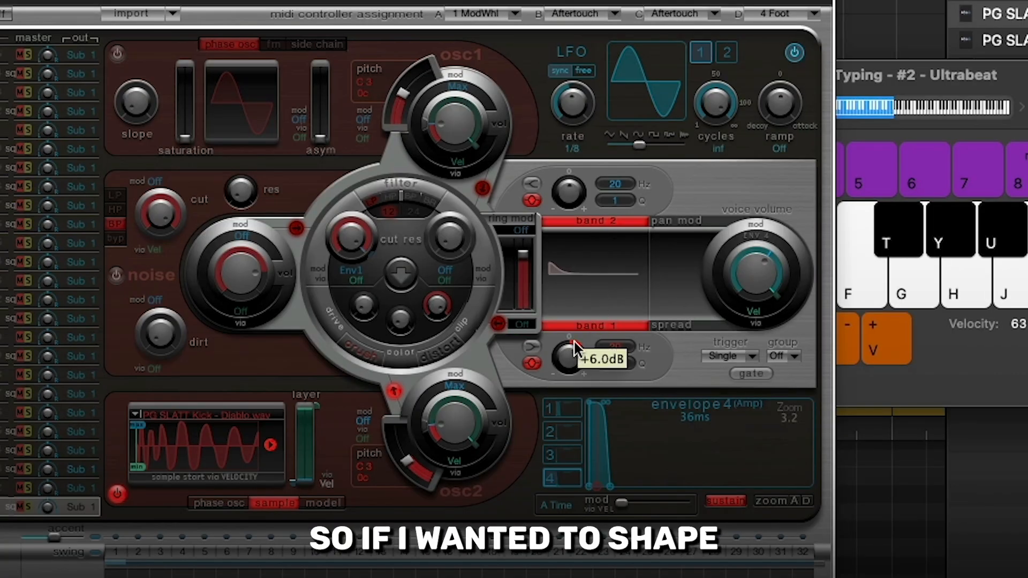
{"action": "left_click_drag", "start_coordinate": [576, 338], "coordinate": [566, 363]}
{"action": "key", "text": "super+k"}
{"action": "left_click_drag", "start_coordinate": [696, 79], "coordinate": [685, 416]}
{"action": "left_click_drag", "start_coordinate": [616, 347], "coordinate": [578, 356]}
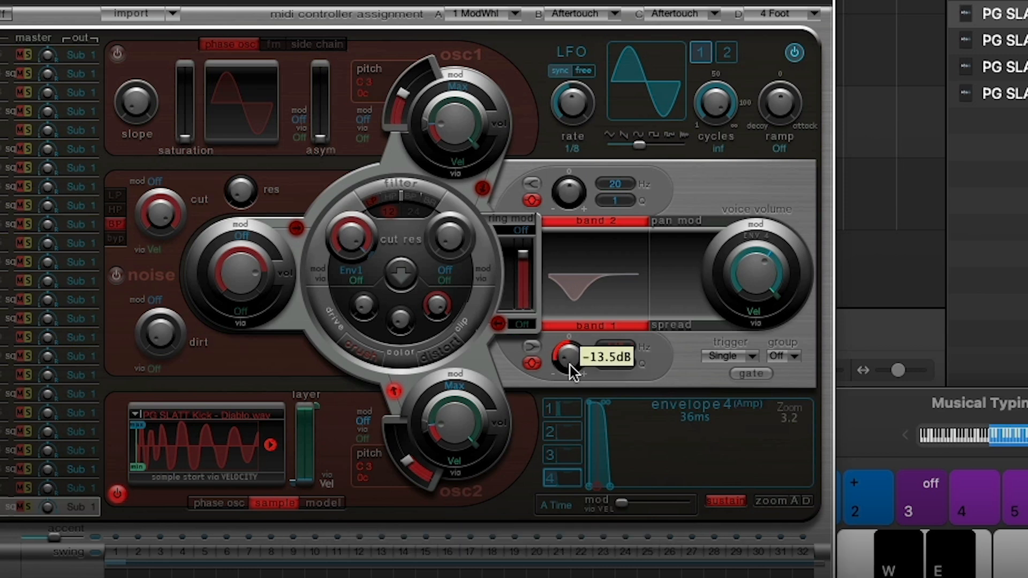
{"action": "left_click_drag", "start_coordinate": [570, 366], "coordinate": [573, 342]}
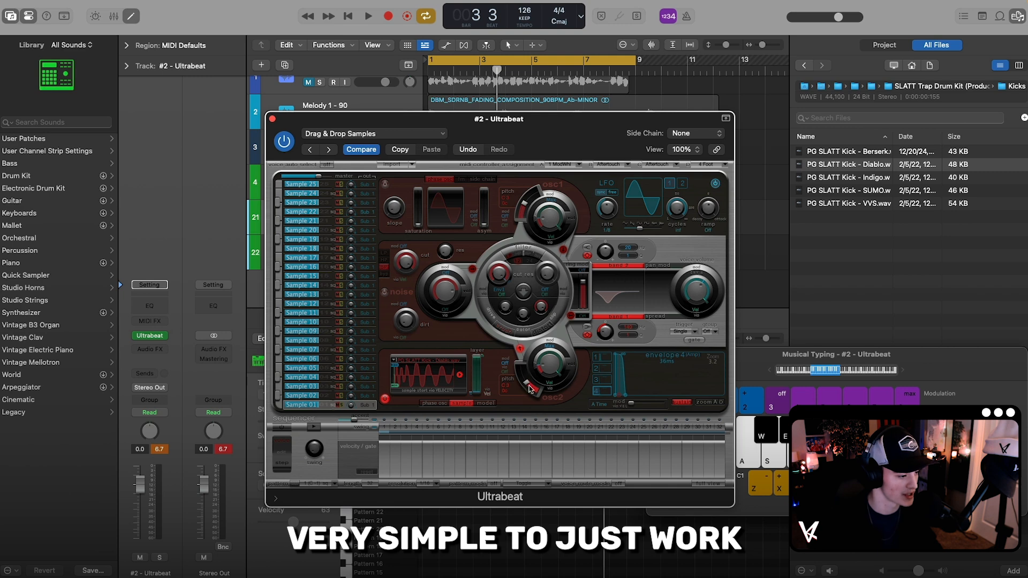
{"action": "left_click_drag", "start_coordinate": [605, 332], "coordinate": [604, 318]}
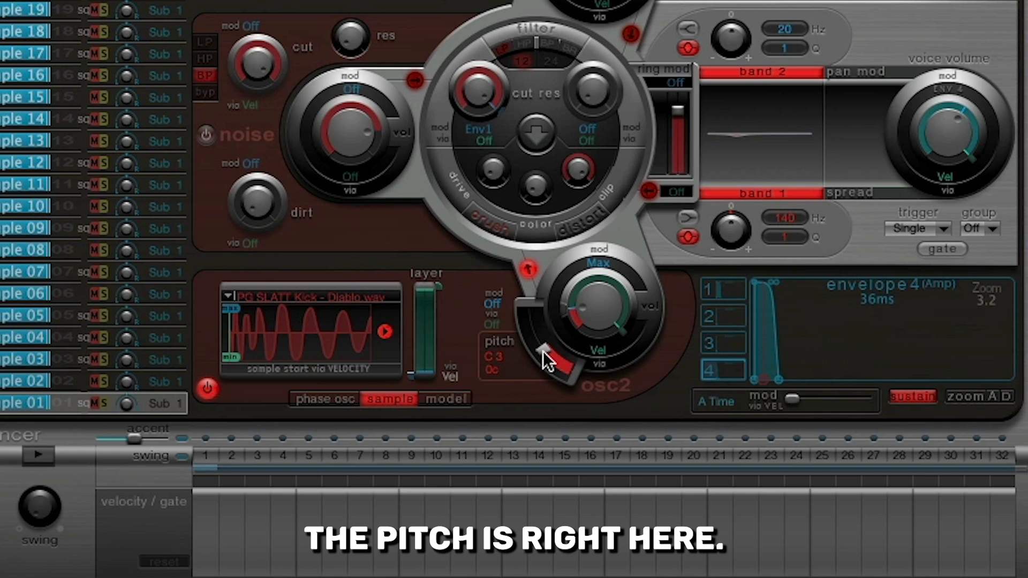
Step: Try raising the osc2 pitch of Sample 01 to A3 and bring it back to C3
{"action": "left_click", "coordinate": [546, 360]}
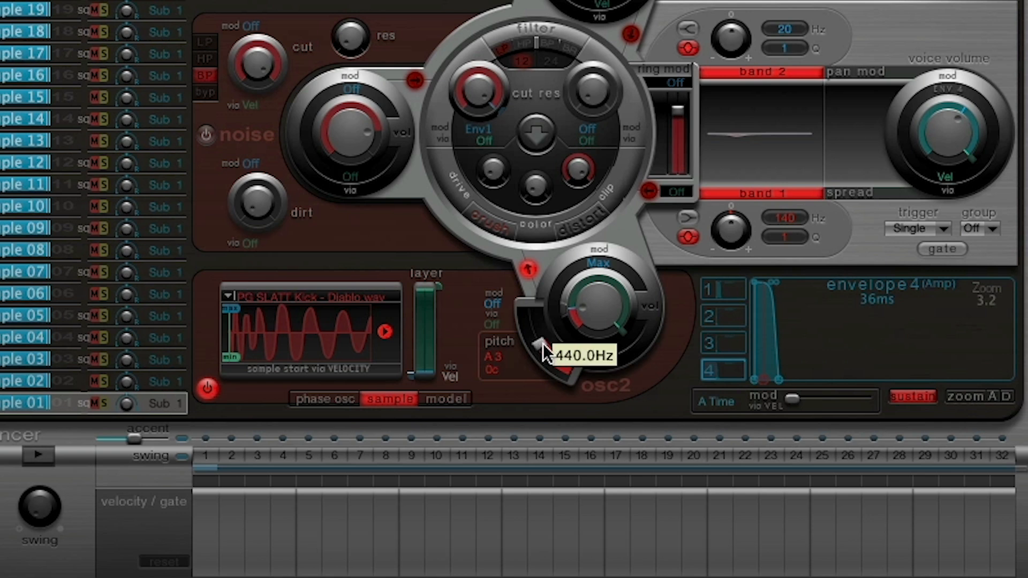
{"action": "left_click", "coordinate": [545, 358]}
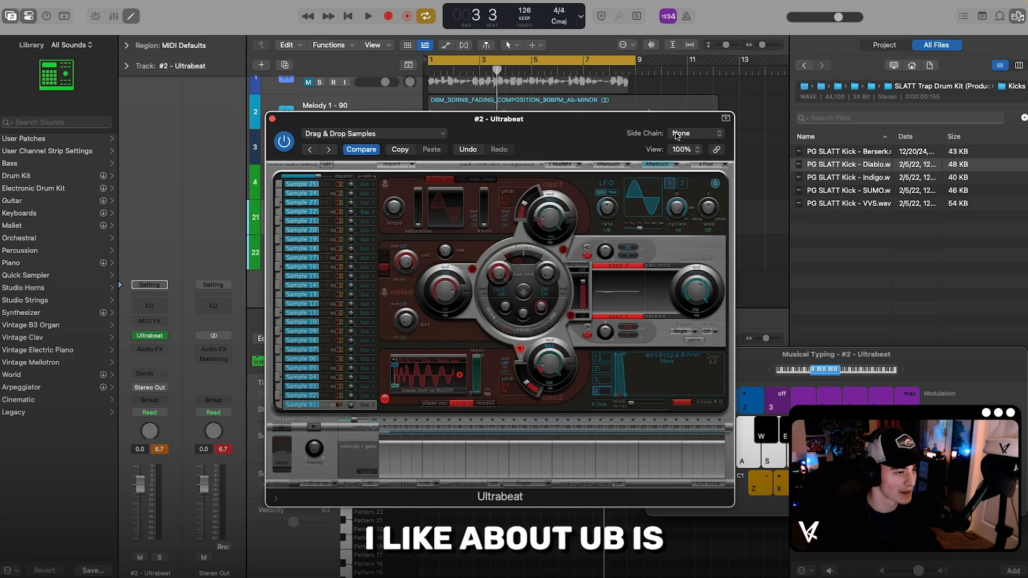
Step: Look over the side chain source options for Ultrabeat and leave the source at None
{"action": "left_click", "coordinate": [690, 135]}
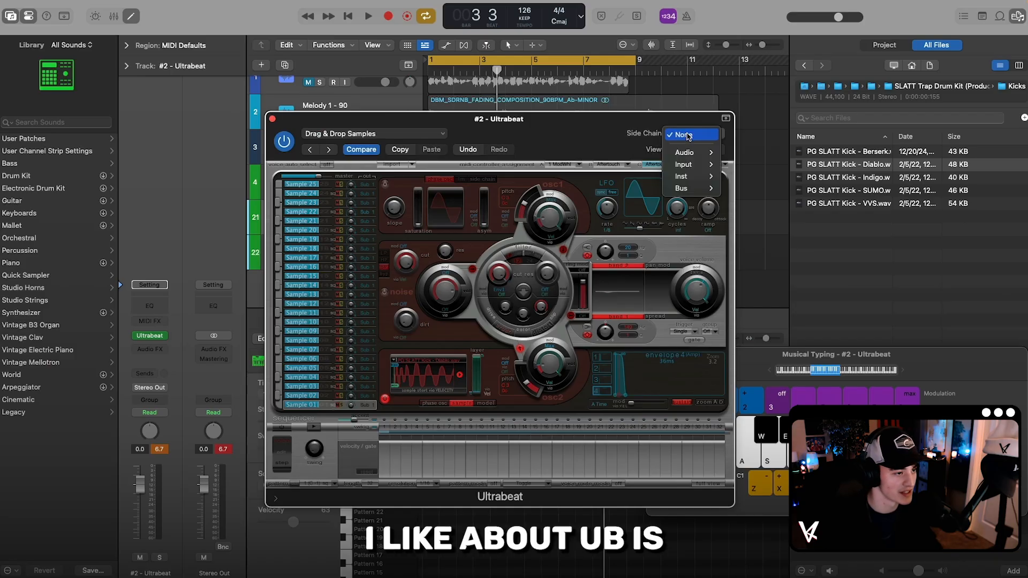
{"action": "mouse_move", "coordinate": [682, 192]}
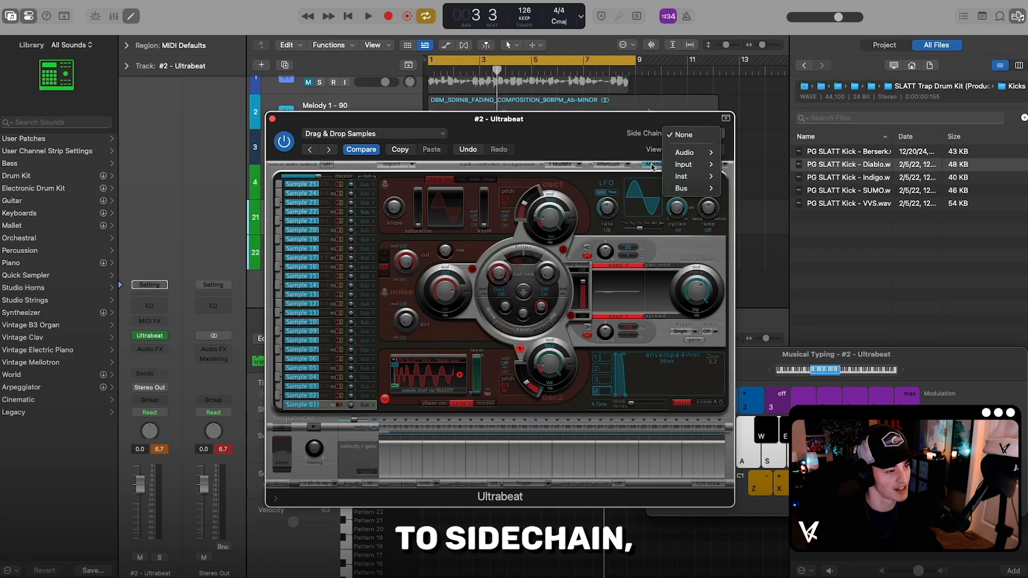
{"action": "left_click", "coordinate": [617, 133]}
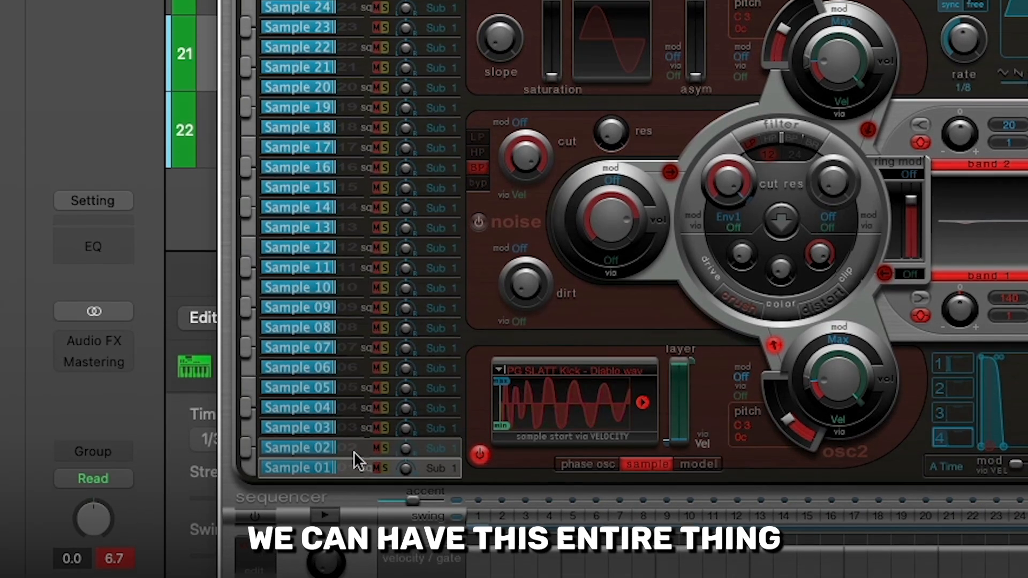
Step: Select Sample 02 and load the Landmin(e) clap from the kit's Claps folder into it
{"action": "left_click", "coordinate": [327, 396]}
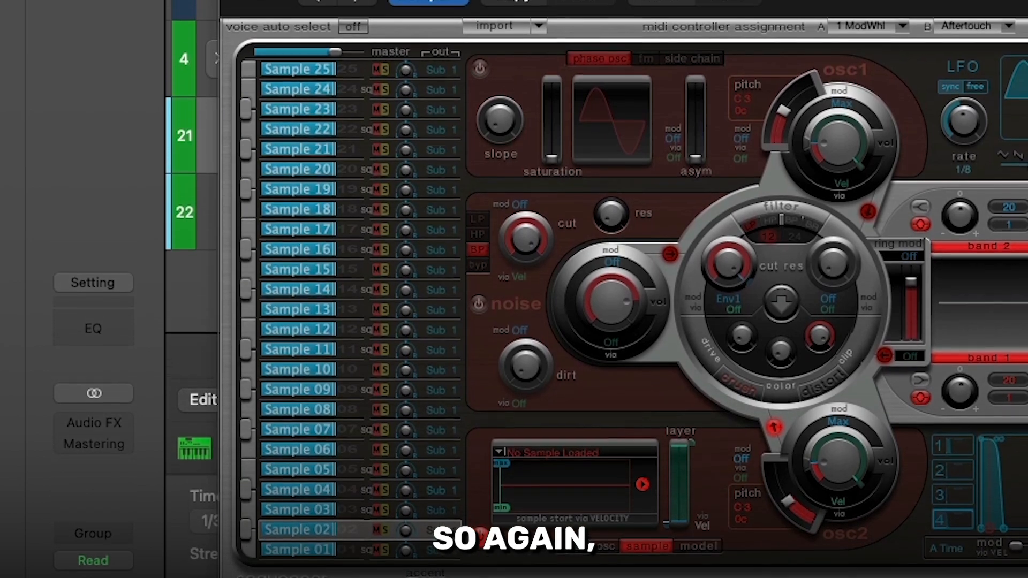
{"action": "double_click", "coordinate": [823, 164]}
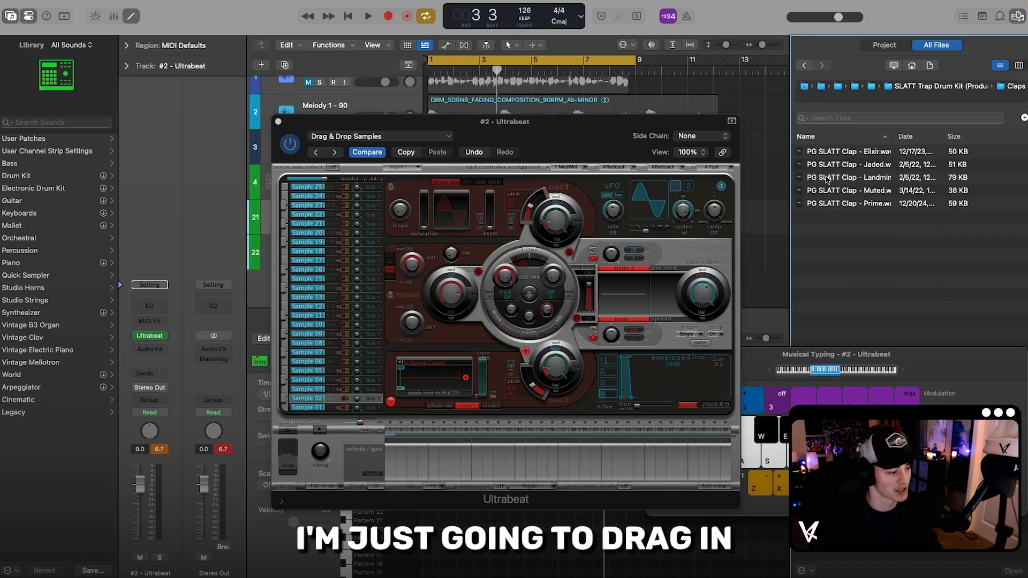
{"action": "left_click_drag", "start_coordinate": [827, 179], "coordinate": [431, 378]}
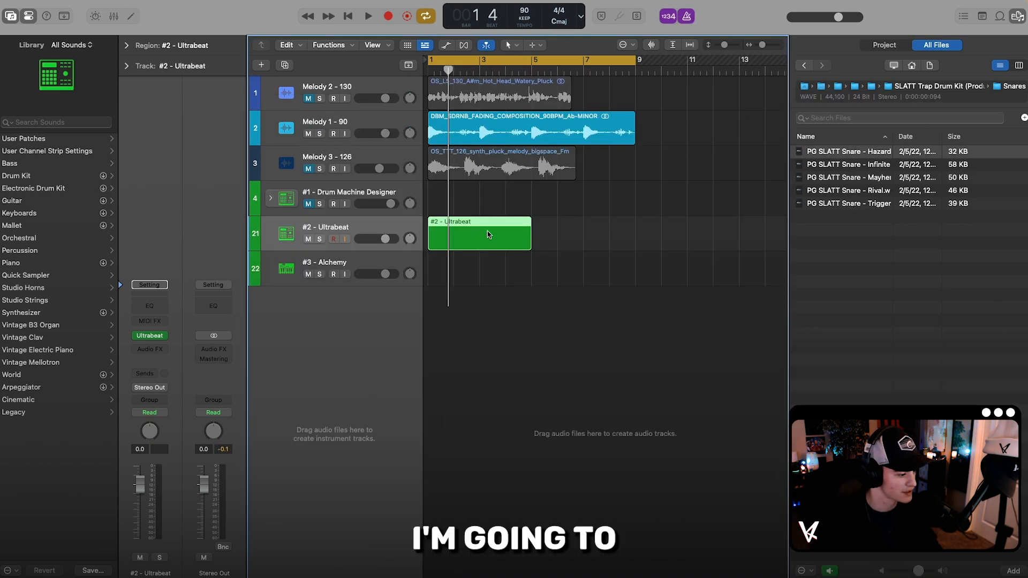
Step: Create a region on the #2 - Ultrabeat track, draw a Sample 01 note at bar 1 and a Sample 02 note within bar 1, and start playback
{"action": "double_click", "coordinate": [488, 233]}
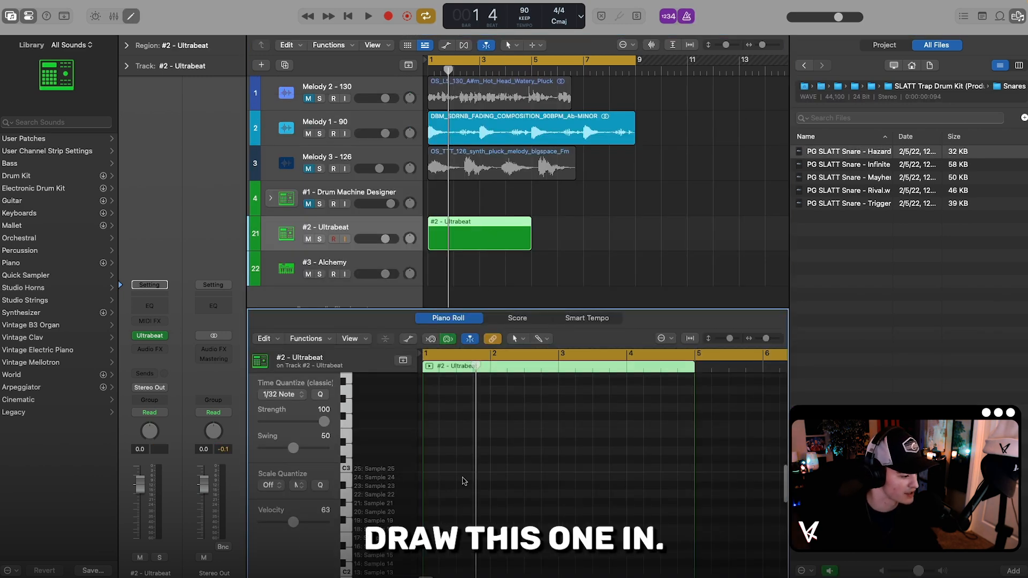
{"action": "scroll", "coordinate": [464, 480], "scroll_direction": "down", "scroll_amount": 6}
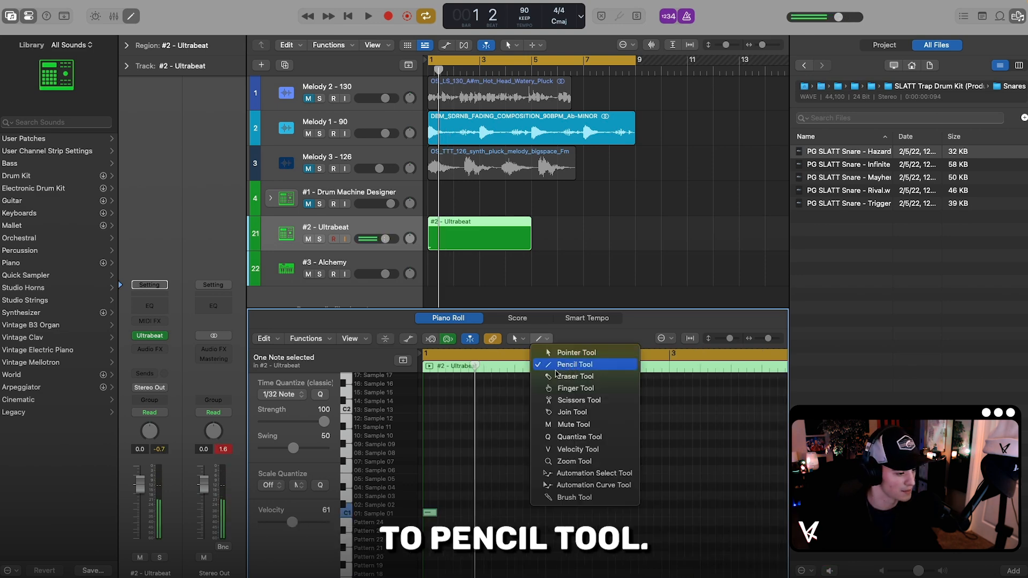
{"action": "left_click", "coordinate": [568, 364]}
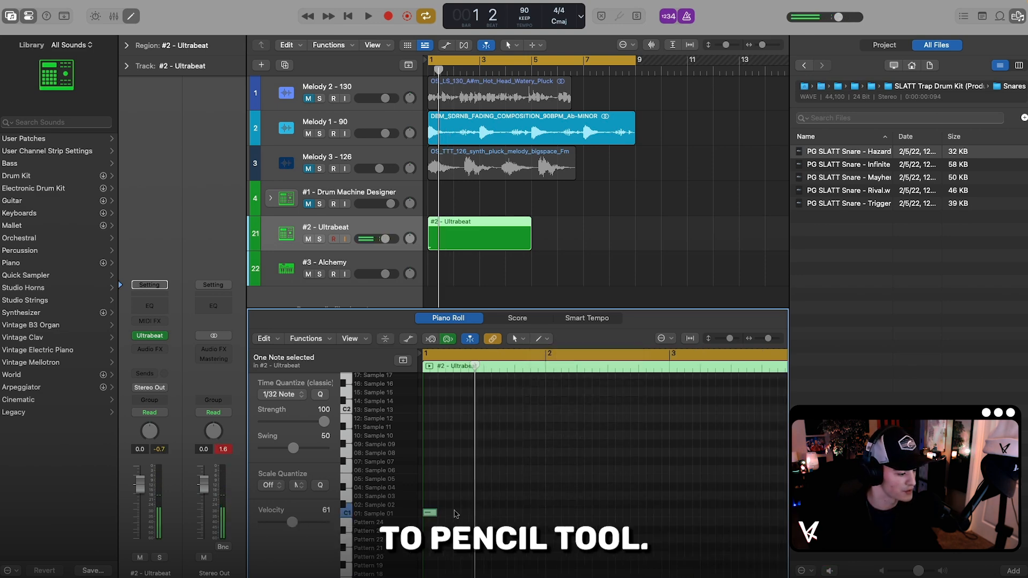
{"action": "left_click", "coordinate": [462, 506]}
{"action": "scroll", "coordinate": [459, 507], "scroll_direction": "down", "scroll_amount": 1}
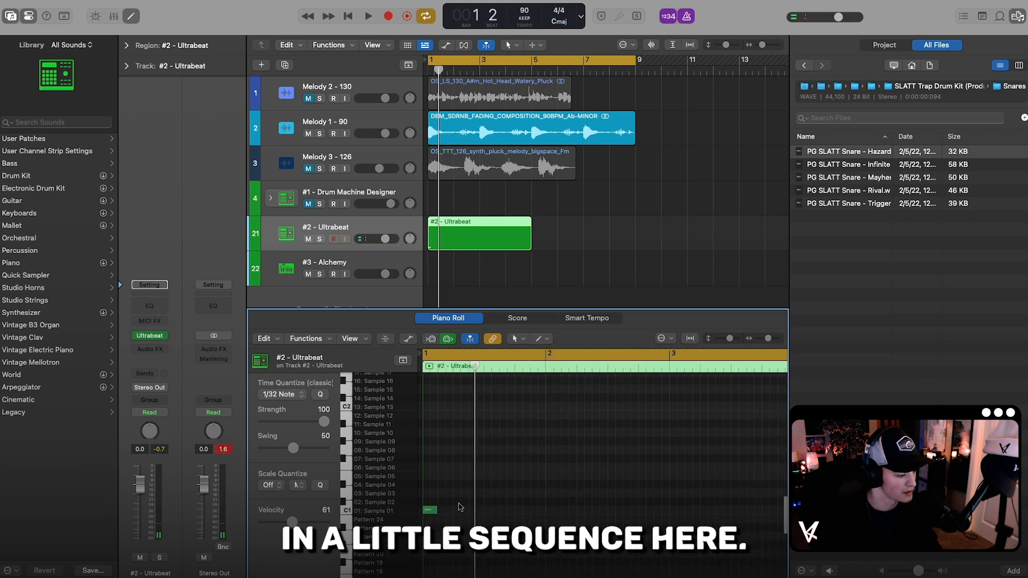
{"action": "key", "text": "space"}
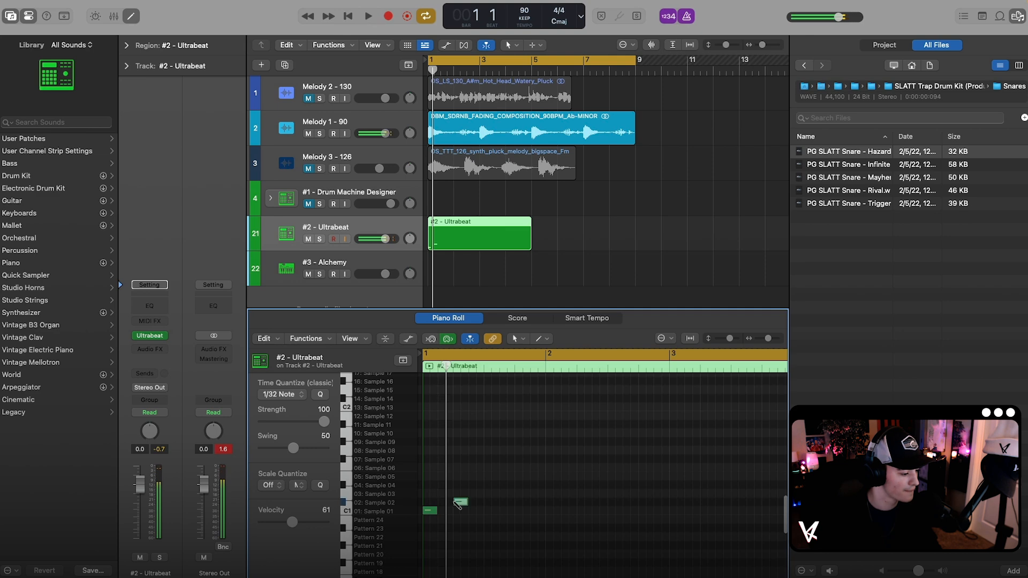
Step: Audition the PG SLATT Snare - Trigger sample and load it into Ultrabeat's Sample 02
{"action": "left_click", "coordinate": [518, 506]}
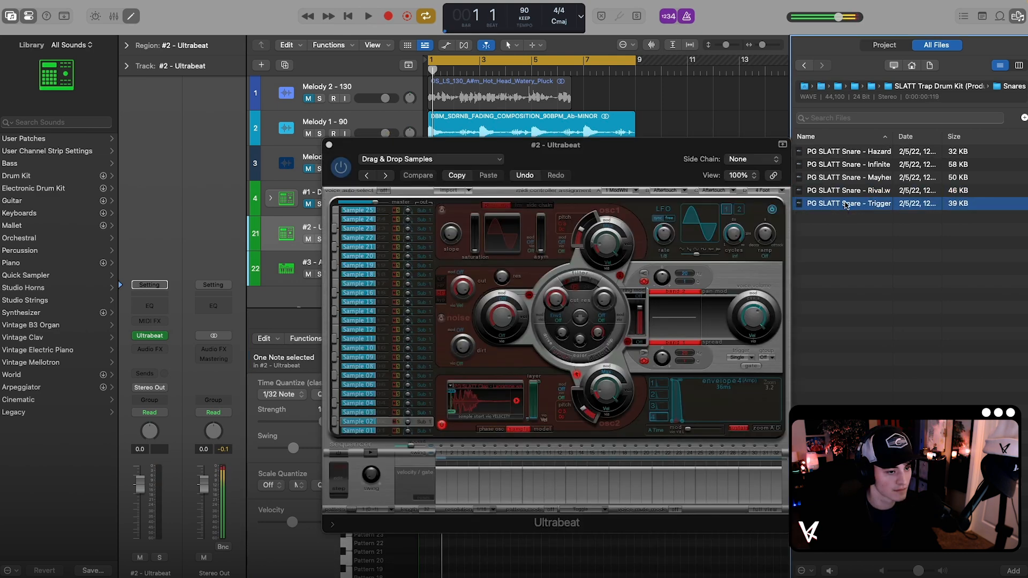
{"action": "left_click_drag", "start_coordinate": [771, 204], "coordinate": [471, 423]}
{"action": "left_click_drag", "start_coordinate": [471, 423], "coordinate": [472, 423]}
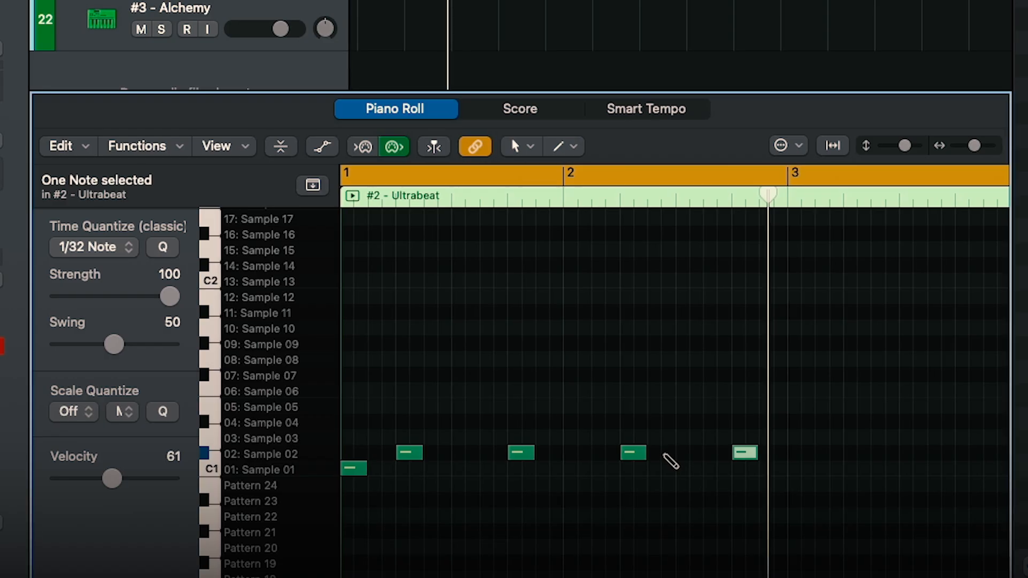
Step: Draw more Sample 02 notes across the four bars and Sample 01 notes in bars 3 and 4, and play the pattern back
{"action": "left_click", "coordinate": [671, 452]}
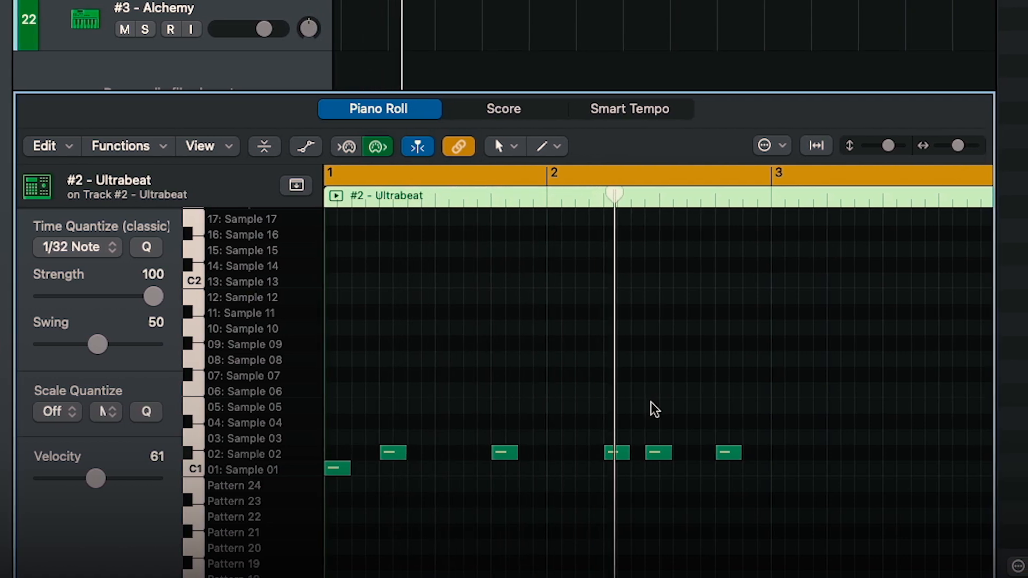
{"action": "key", "text": "space"}
{"action": "left_click", "coordinate": [771, 470], "text": "super"}
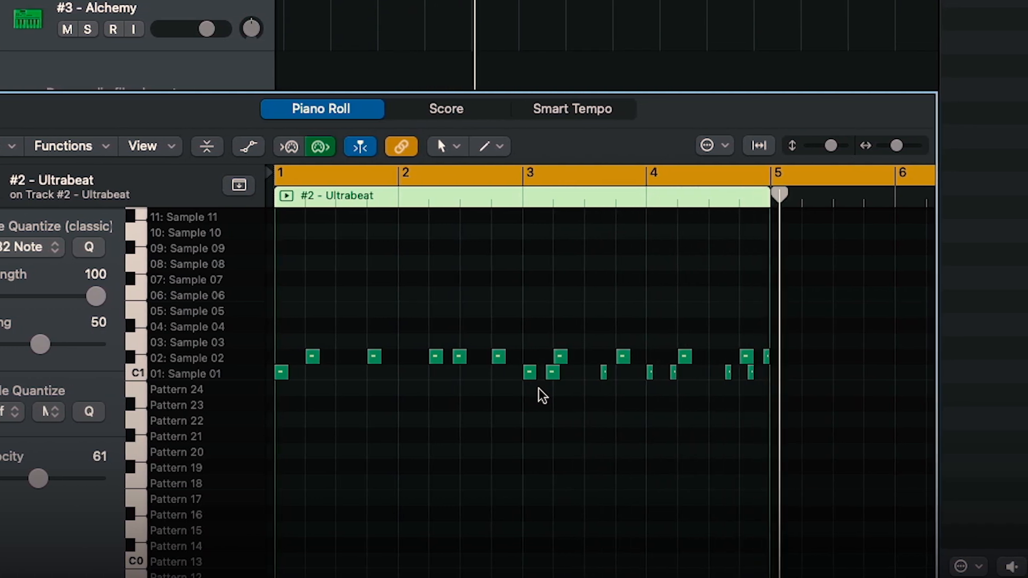
{"action": "key", "text": "space"}
Step: Select the #2 - Ultrabeat region and highlight all notes of the Sample 01 row, followed by those of Sample 02
{"action": "left_click", "coordinate": [546, 225]}
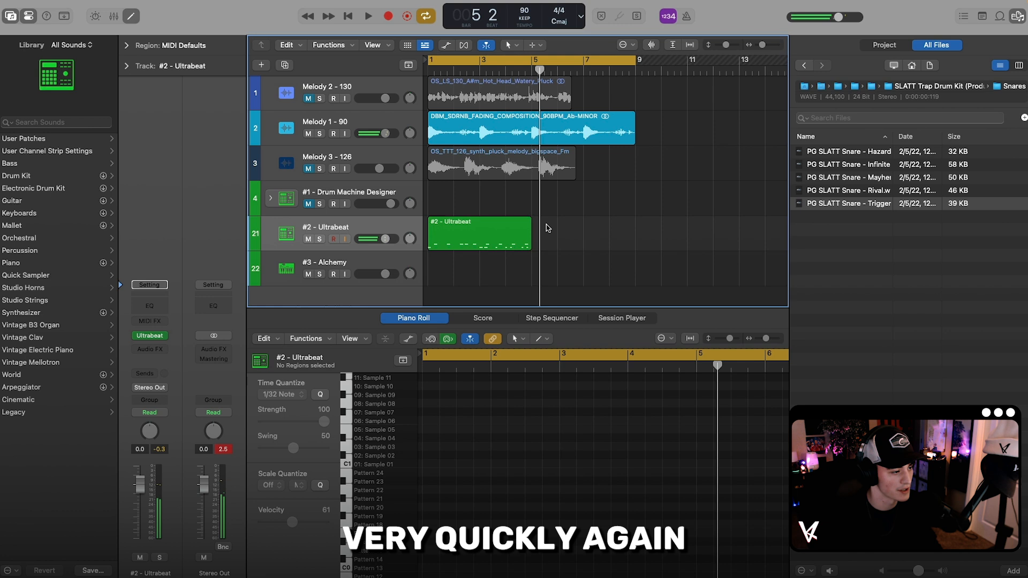
{"action": "left_click", "coordinate": [508, 227]}
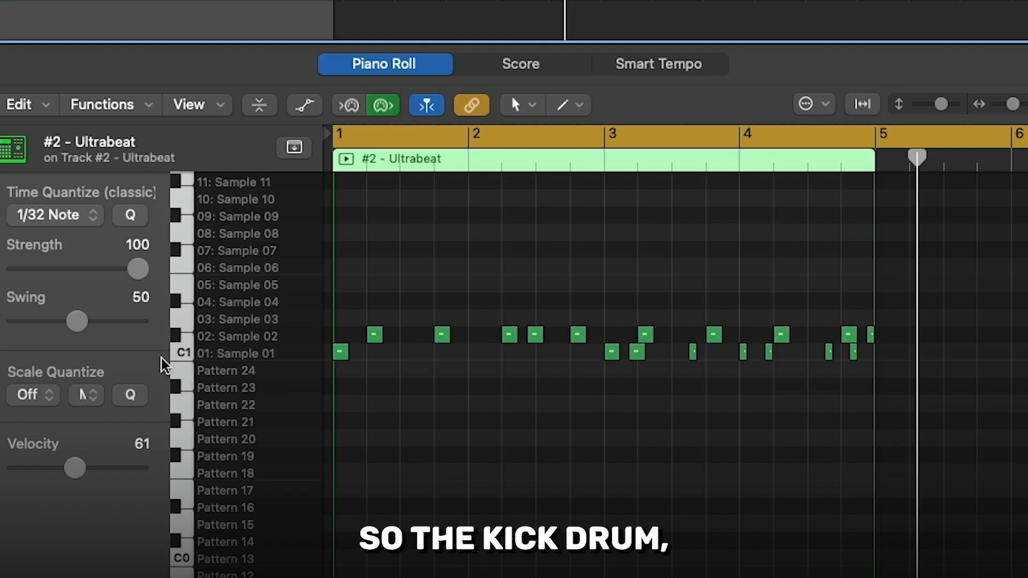
{"action": "left_click", "coordinate": [346, 465]}
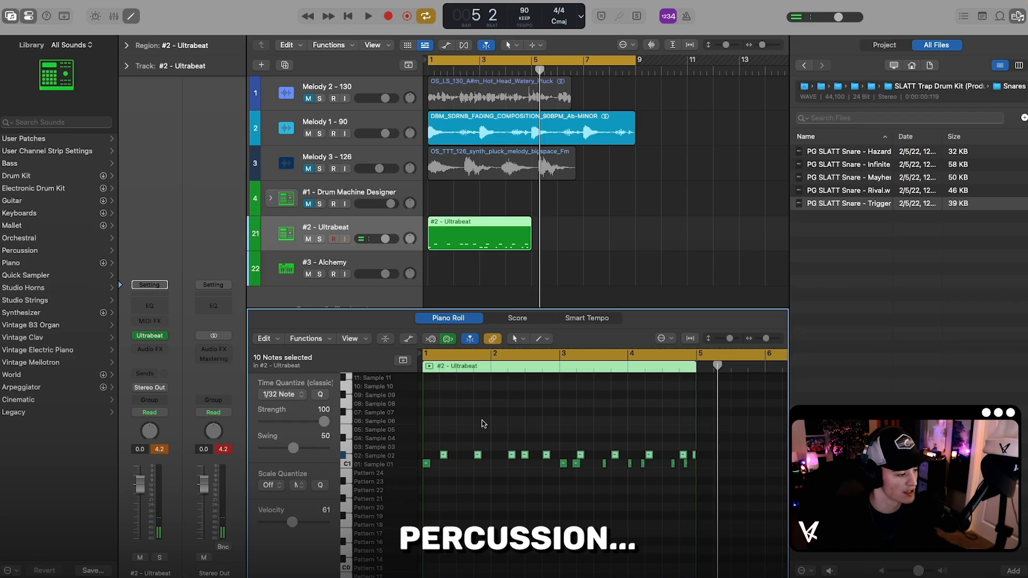
Step: Open the Alchemy instrument on the #3 - Alchemy track and switch it to the Advanced view
{"action": "left_click", "coordinate": [461, 258]}
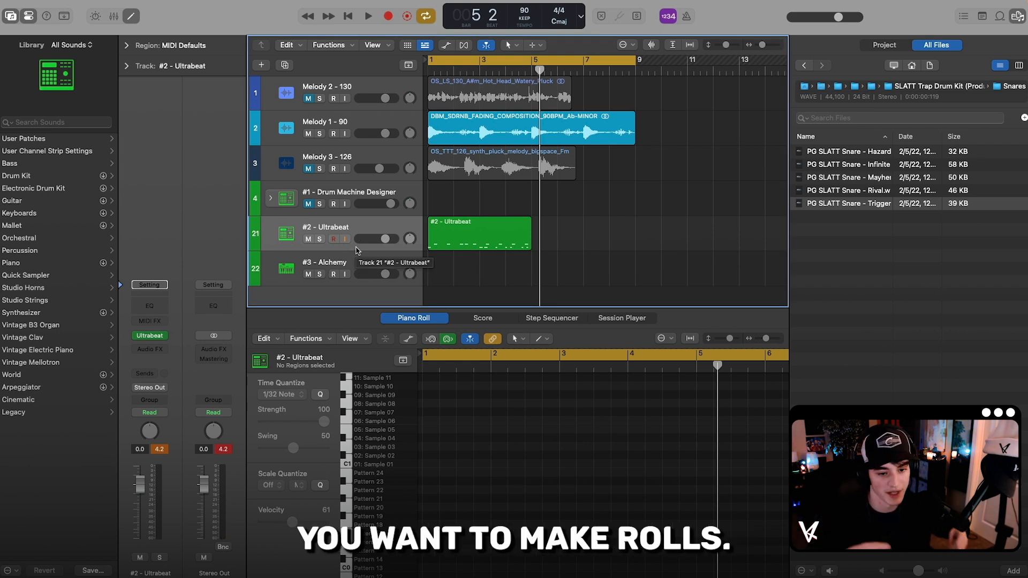
{"action": "left_click", "coordinate": [346, 263]}
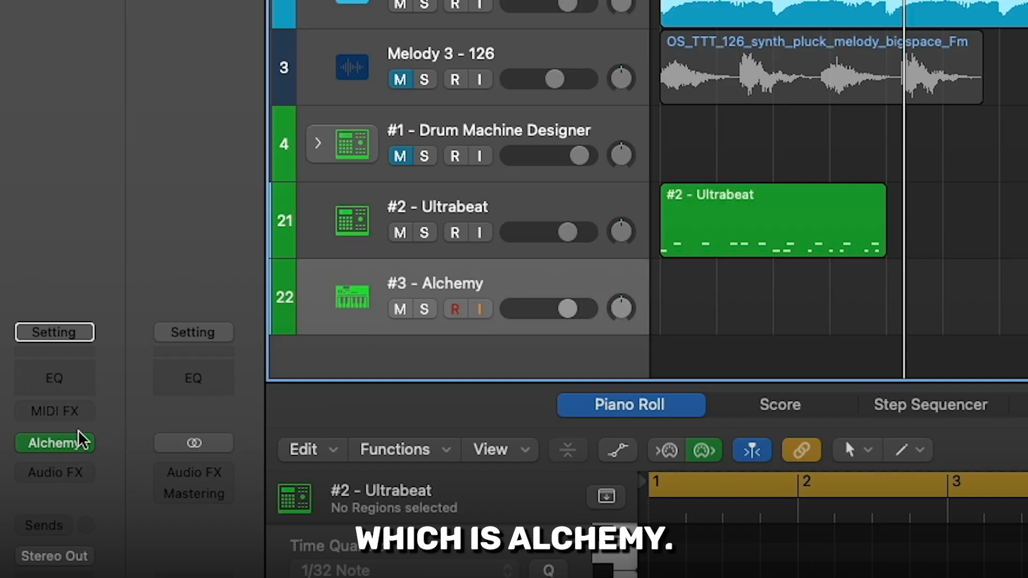
{"action": "mouse_move", "coordinate": [65, 449]}
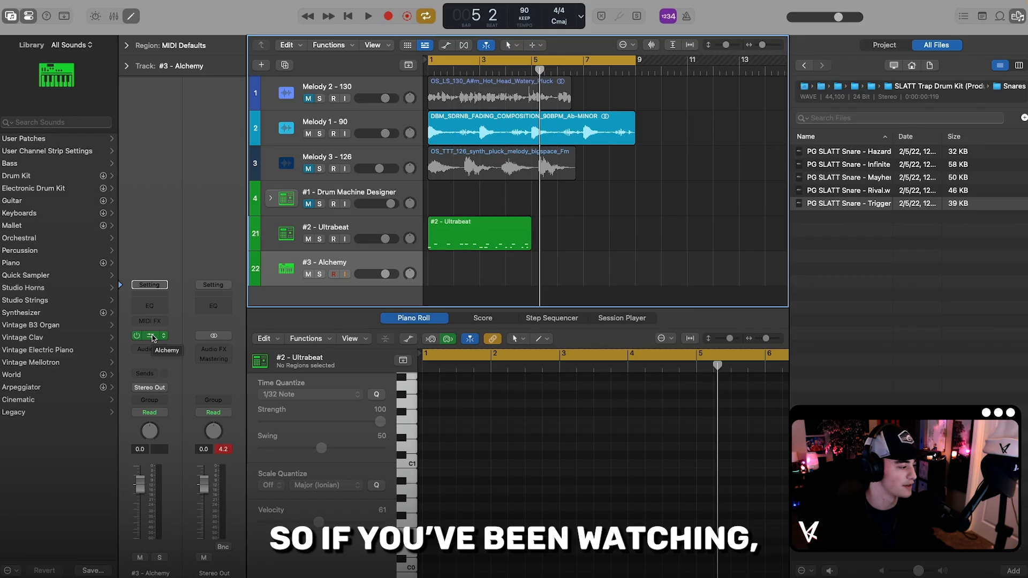
{"action": "left_click", "coordinate": [152, 338]}
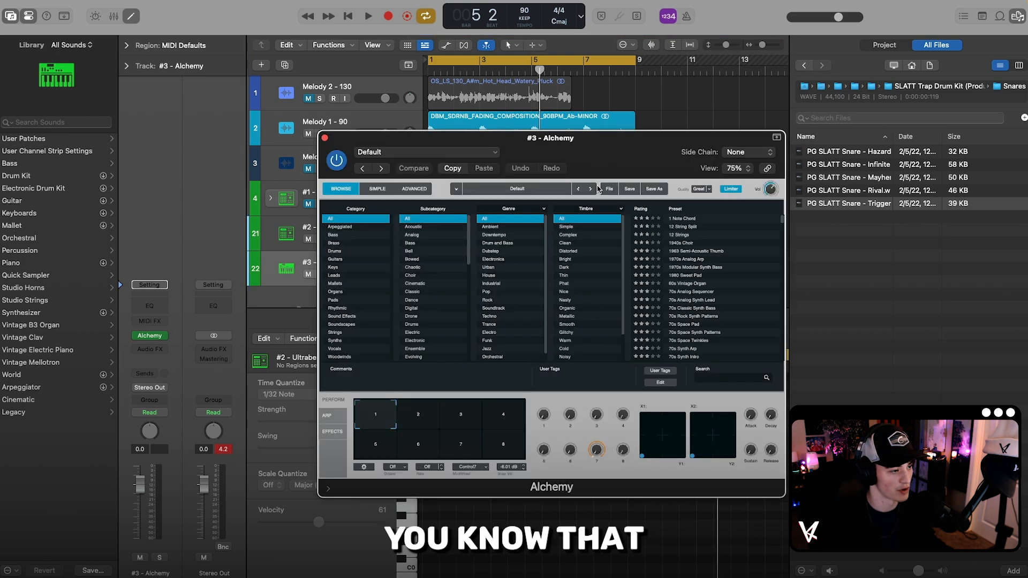
{"action": "left_click_drag", "start_coordinate": [583, 156], "coordinate": [581, 157]}
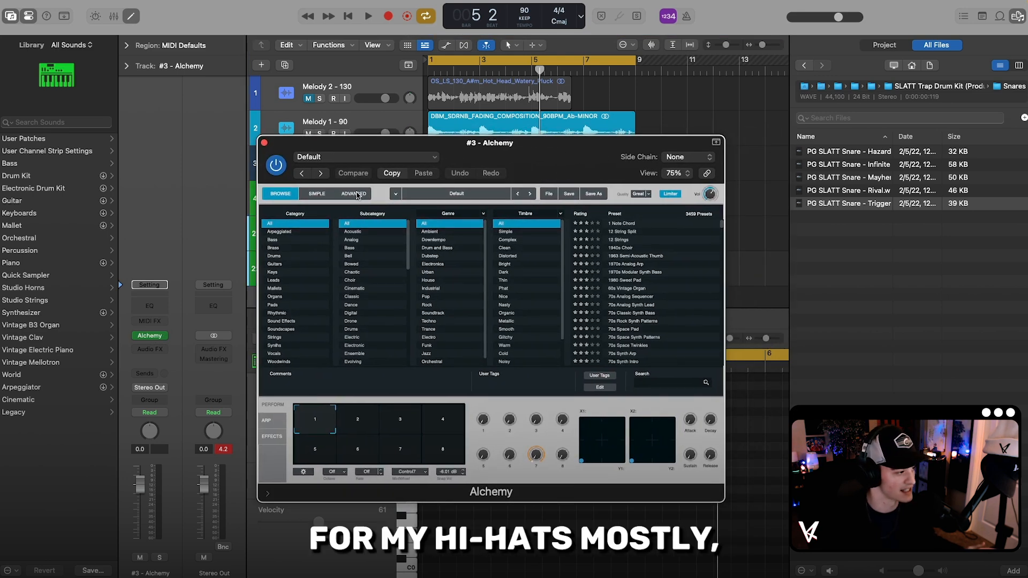
{"action": "left_click", "coordinate": [354, 194]}
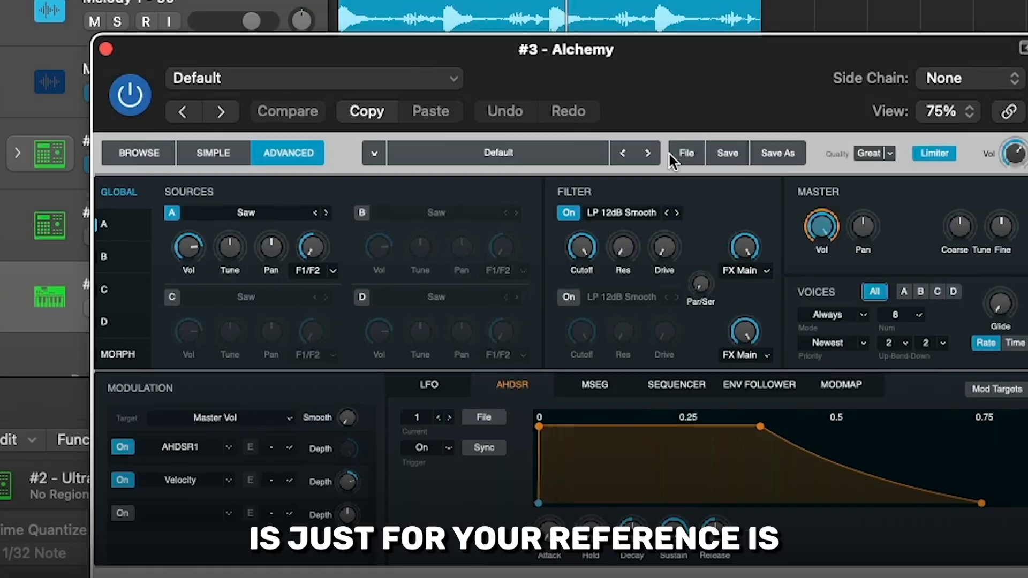
Step: Browse to the SLATT Trap Drum Kit's Hats folder and load the PG SLATT Hihat - Ricochet sample into Alchemy's source A
{"action": "left_click", "coordinate": [599, 198]}
{"action": "left_click", "coordinate": [701, 208]}
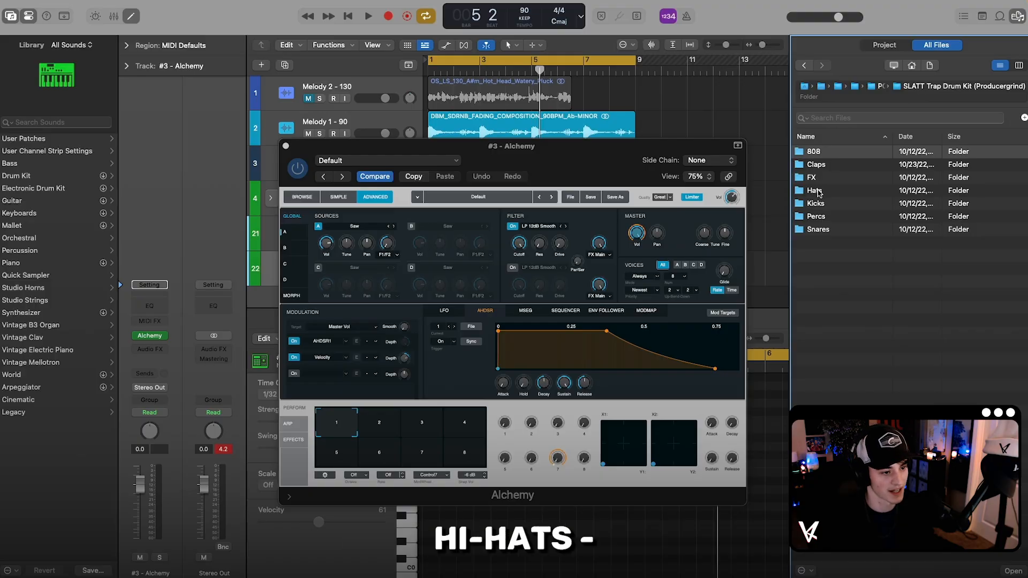
{"action": "left_click", "coordinate": [814, 190]}
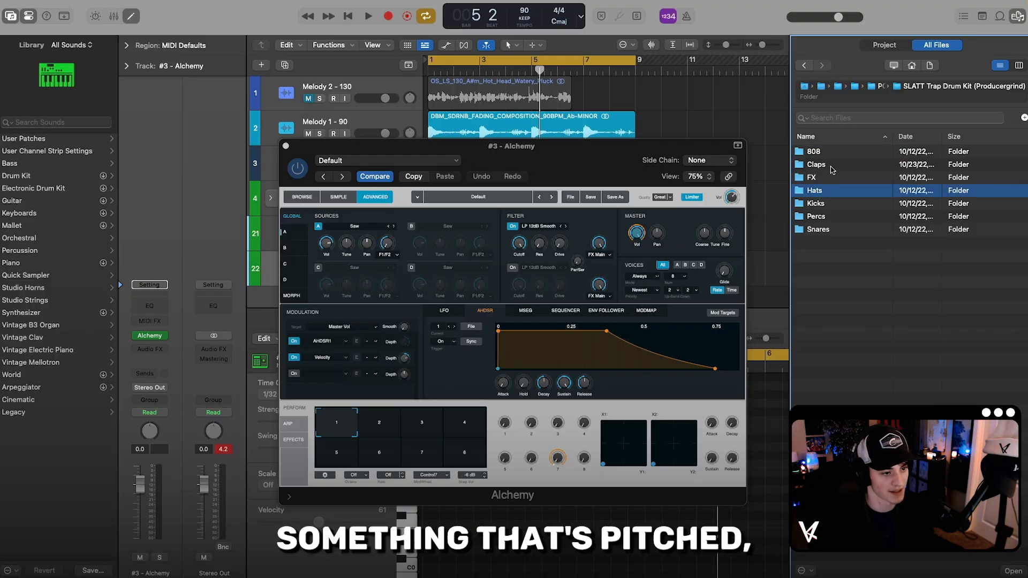
{"action": "double_click", "coordinate": [814, 190]}
{"action": "left_click_drag", "start_coordinate": [841, 190], "coordinate": [372, 245]}
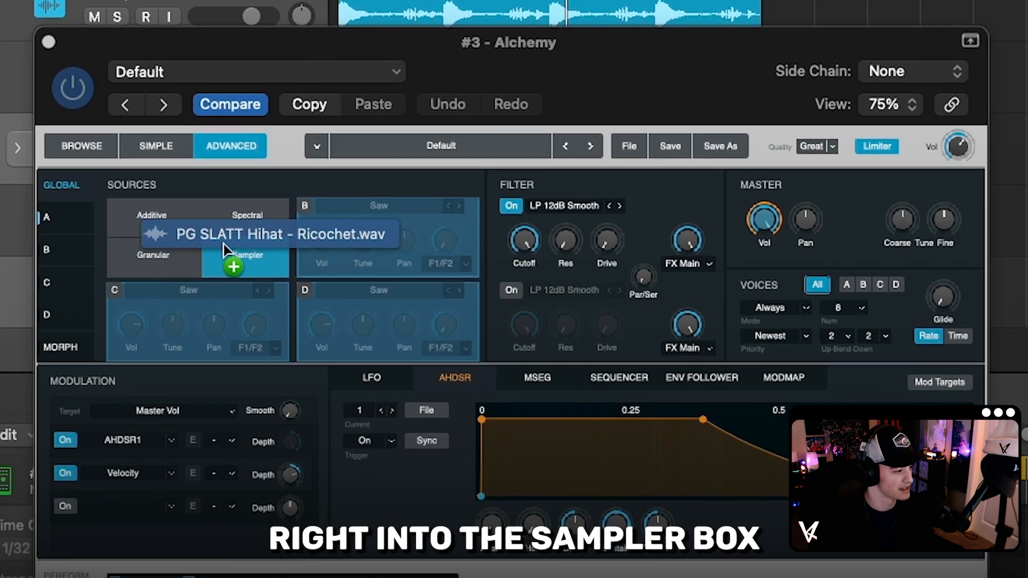
{"action": "left_click_drag", "start_coordinate": [224, 244], "coordinate": [223, 241]}
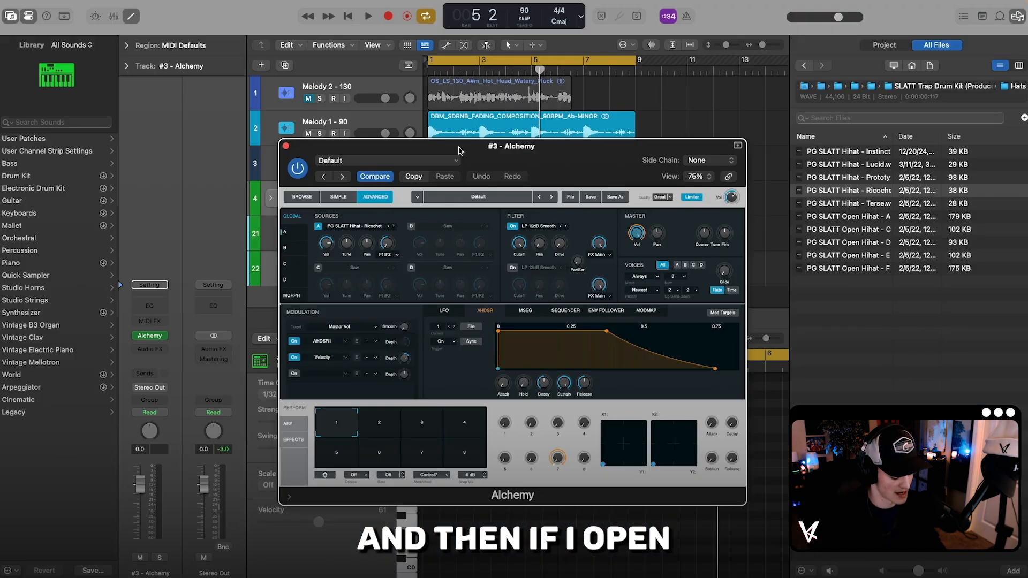
Step: Play the hi-hat sample at different pitches with Musical Typing, raising the octave to C2, and close the Alchemy window
{"action": "key", "text": "super+k"}
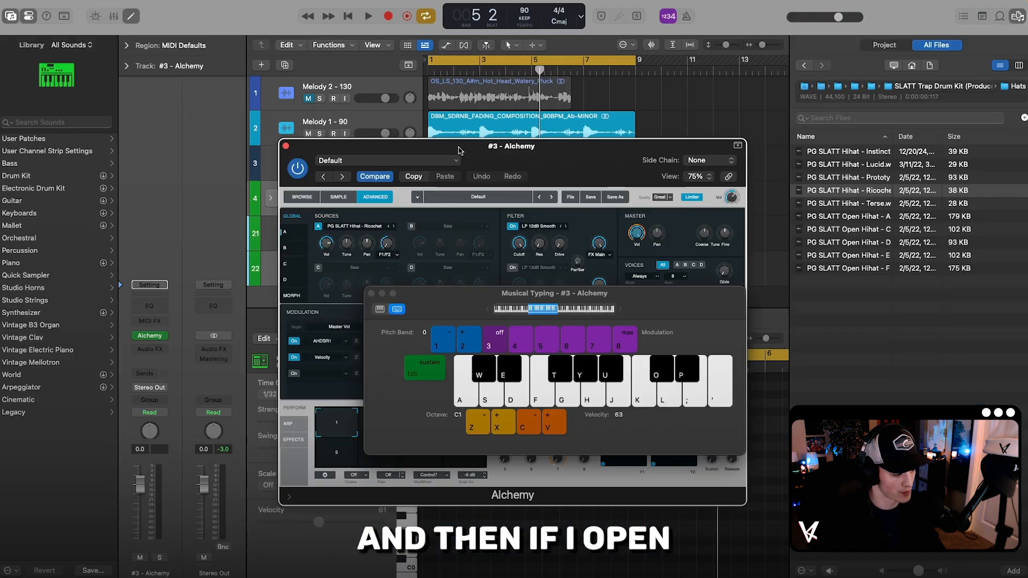
{"action": "key", "text": "j"}
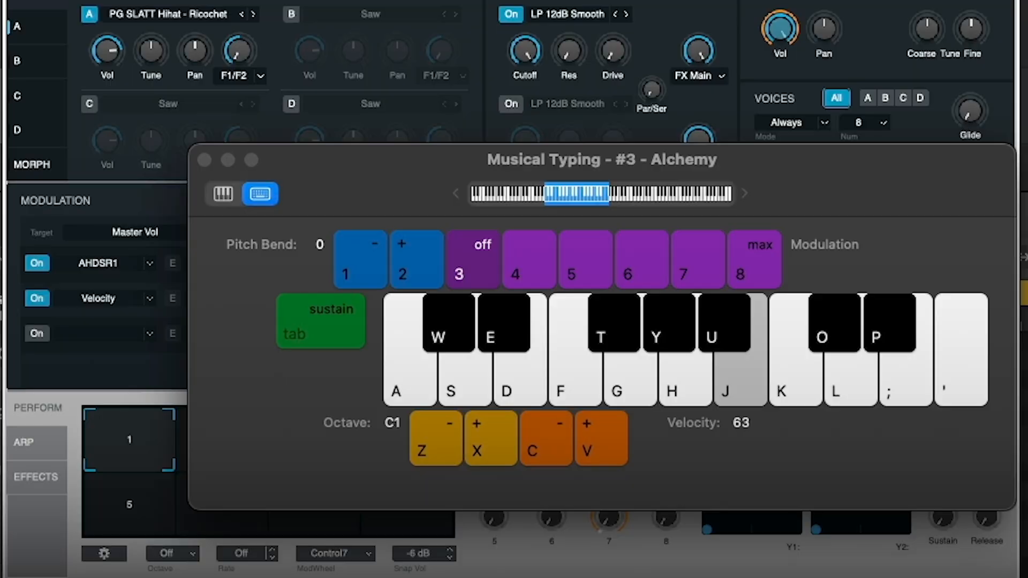
{"action": "key", "text": "f"}
{"action": "key", "text": "g"}
{"action": "key", "text": "j"}
{"action": "key", "text": "x"}
{"action": "key", "text": "s"}
{"action": "key", "text": "d"}
{"action": "key", "text": "h"}
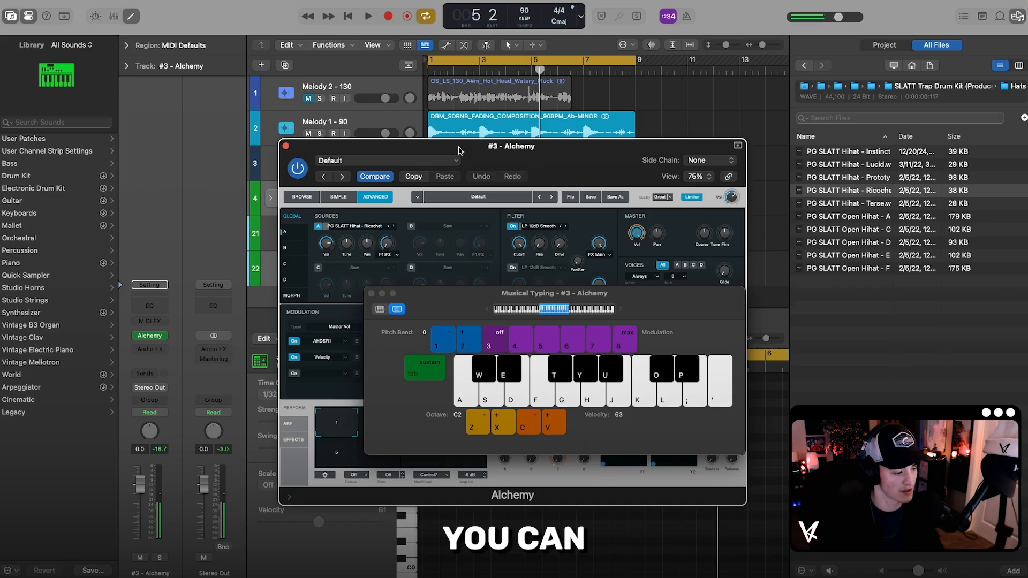
{"action": "left_click_drag", "start_coordinate": [653, 295], "coordinate": [647, 283]}
{"action": "left_click", "coordinate": [286, 146]}
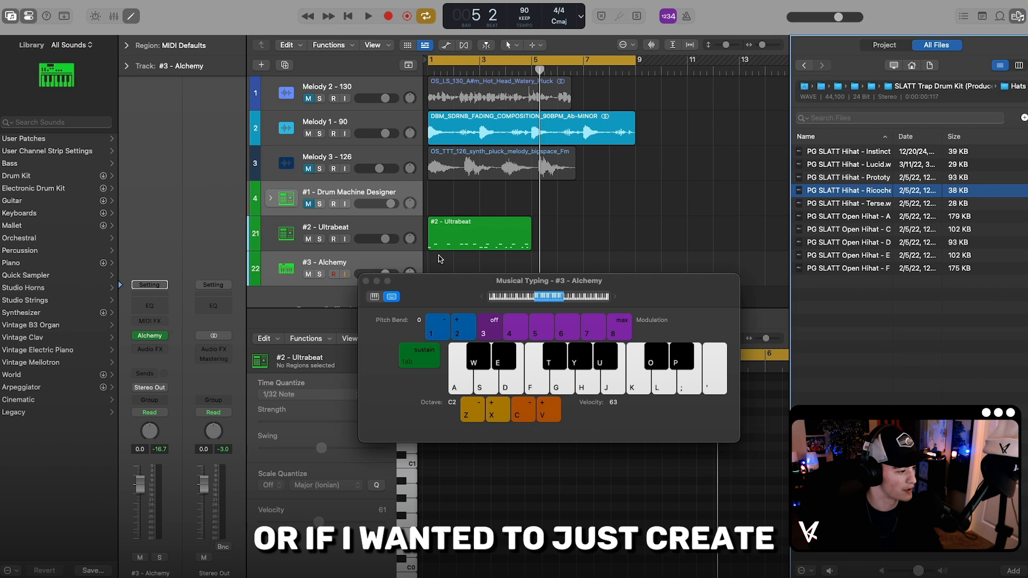
Step: Create a one-bar region on the #3 - Alchemy track and draw a few short hi-hat notes at A#2 and lower pitches
{"action": "right_click", "coordinate": [439, 259]}
{"action": "left_click", "coordinate": [446, 265]}
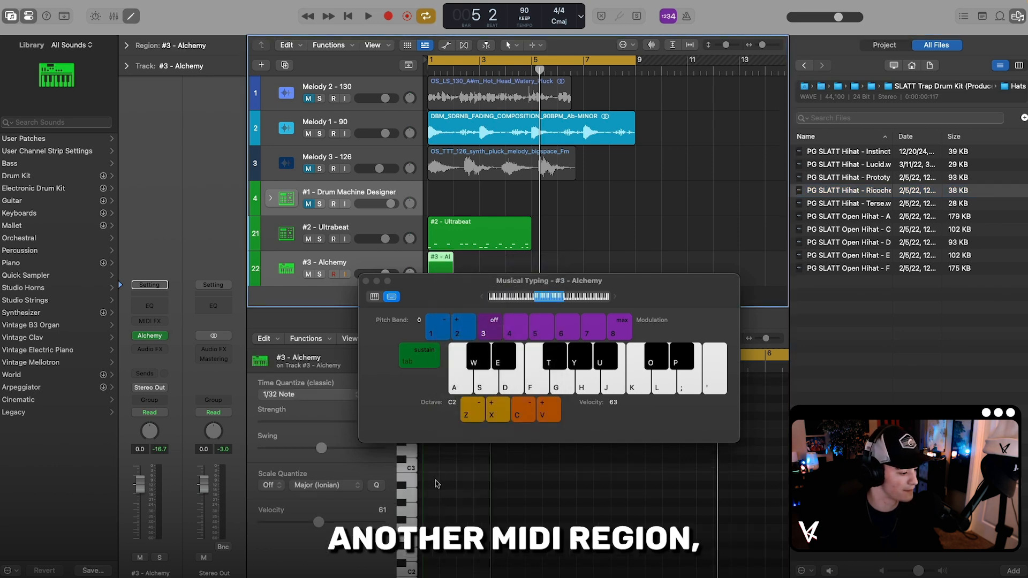
{"action": "left_click", "coordinate": [424, 485], "text": "super"}
{"action": "left_click", "coordinate": [429, 484], "text": "super"}
{"action": "left_click", "coordinate": [445, 485], "text": "super"}
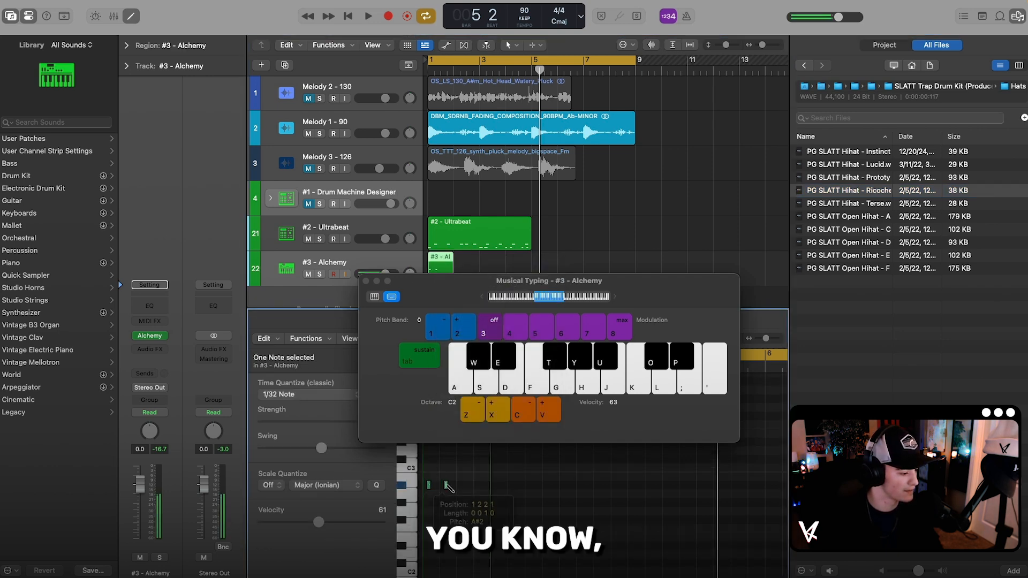
{"action": "left_click", "coordinate": [466, 529], "text": "super"}
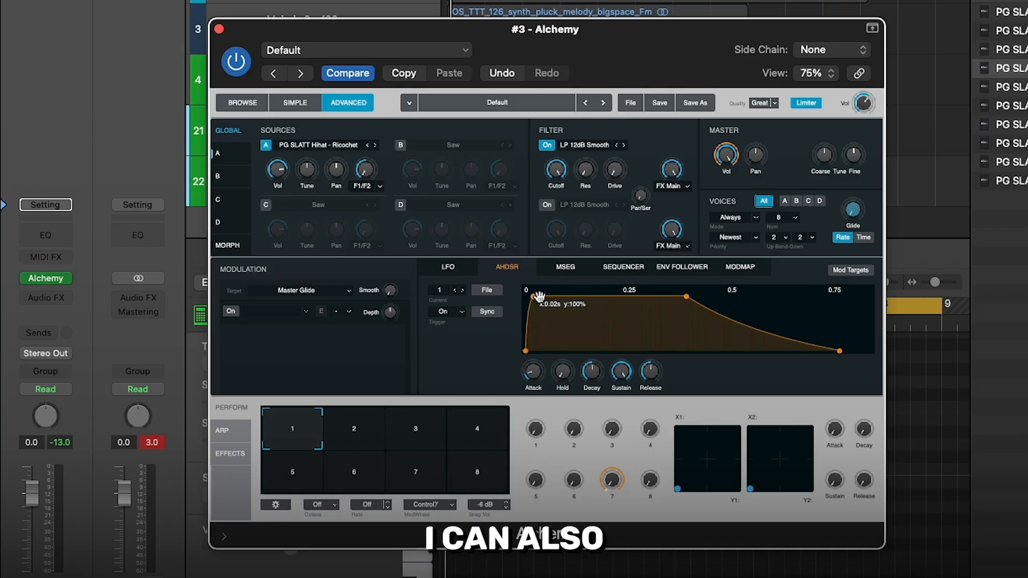
Step: Try attack times up to 0.20 s on Alchemy's AHDSR envelope while playing the hi-hat, and return the attack to zero
{"action": "left_click_drag", "start_coordinate": [518, 349], "coordinate": [504, 349]}
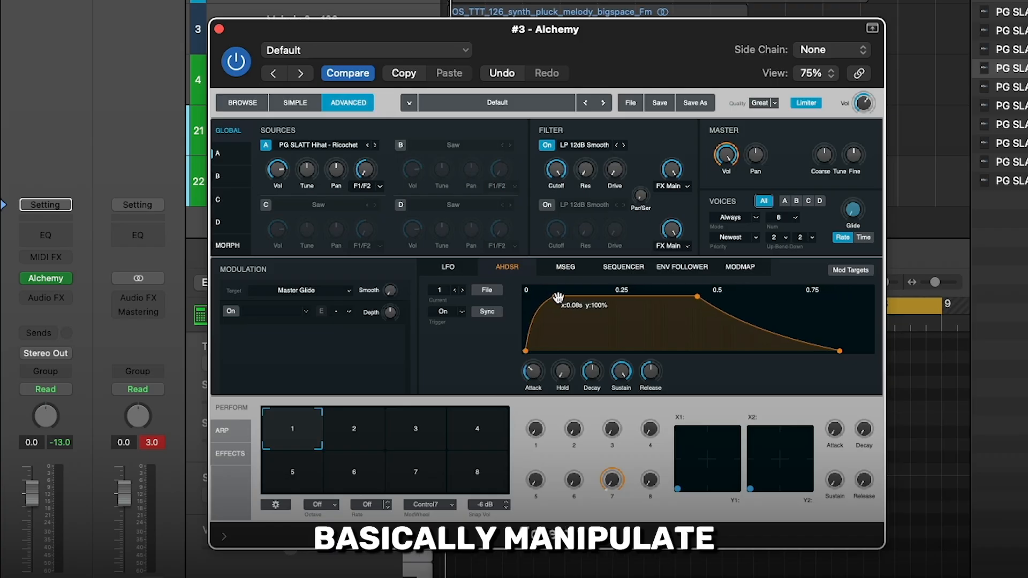
{"action": "left_click_drag", "start_coordinate": [568, 298], "coordinate": [546, 297]}
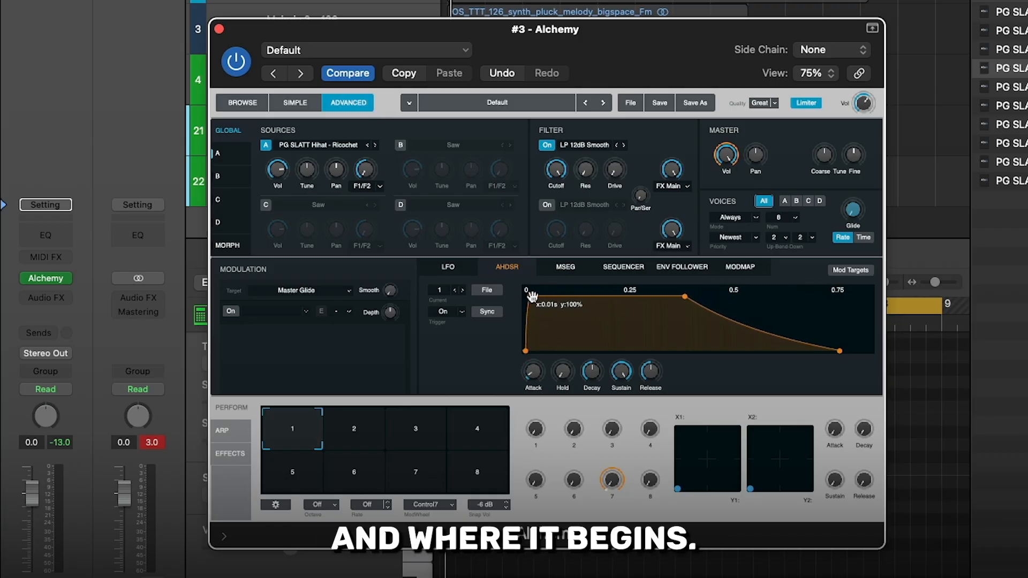
{"action": "key", "text": "super+k"}
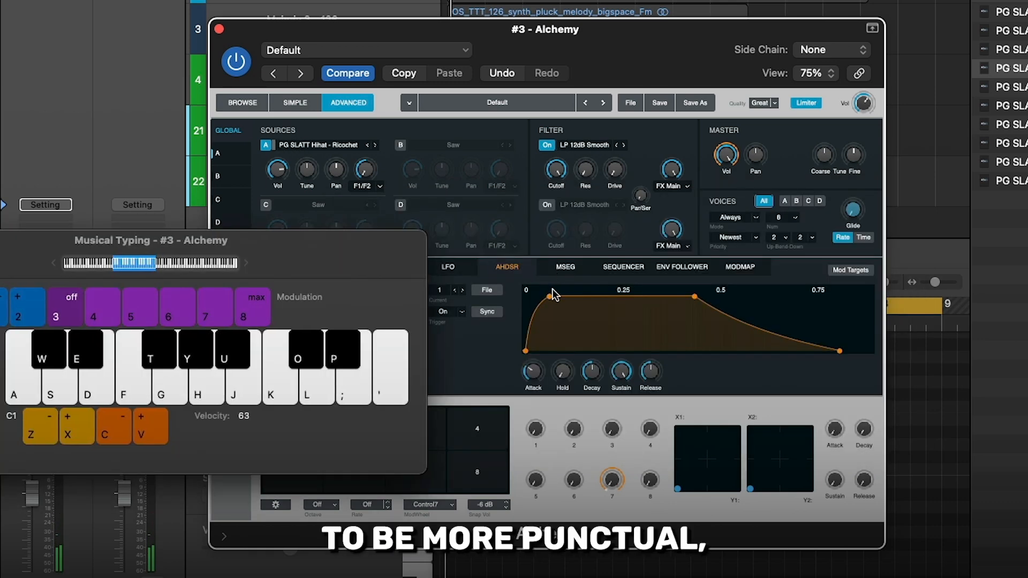
{"action": "left_click", "coordinate": [553, 294]}
{"action": "left_click_drag", "start_coordinate": [548, 296], "coordinate": [513, 296]}
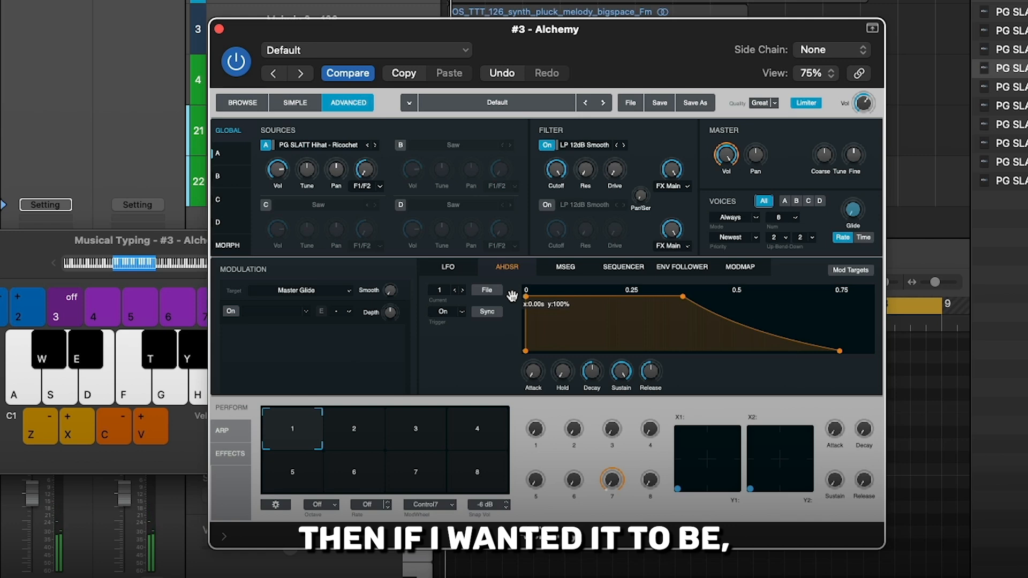
{"action": "key", "text": "x"}
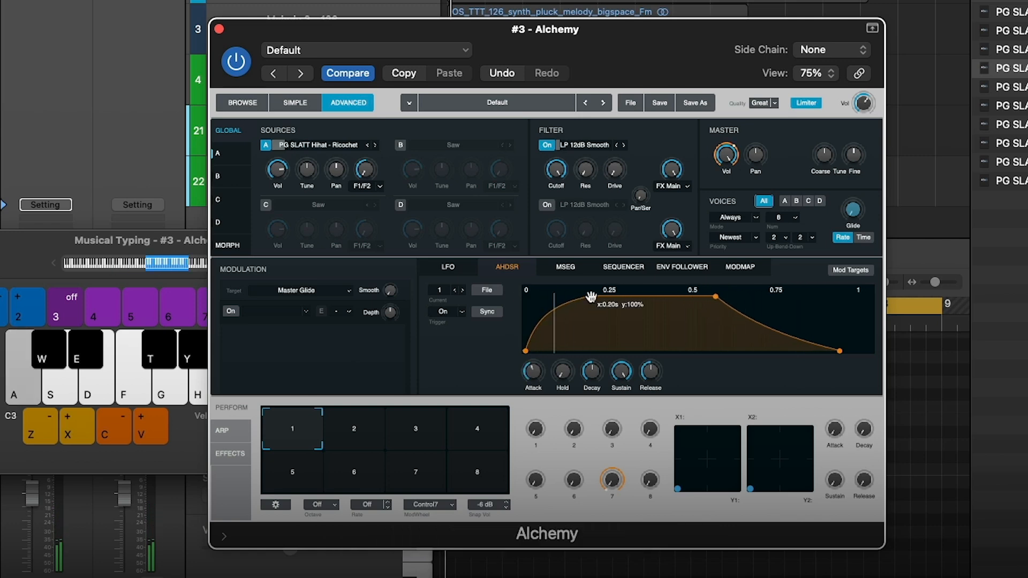
{"action": "left_click_drag", "start_coordinate": [570, 296], "coordinate": [535, 296]}
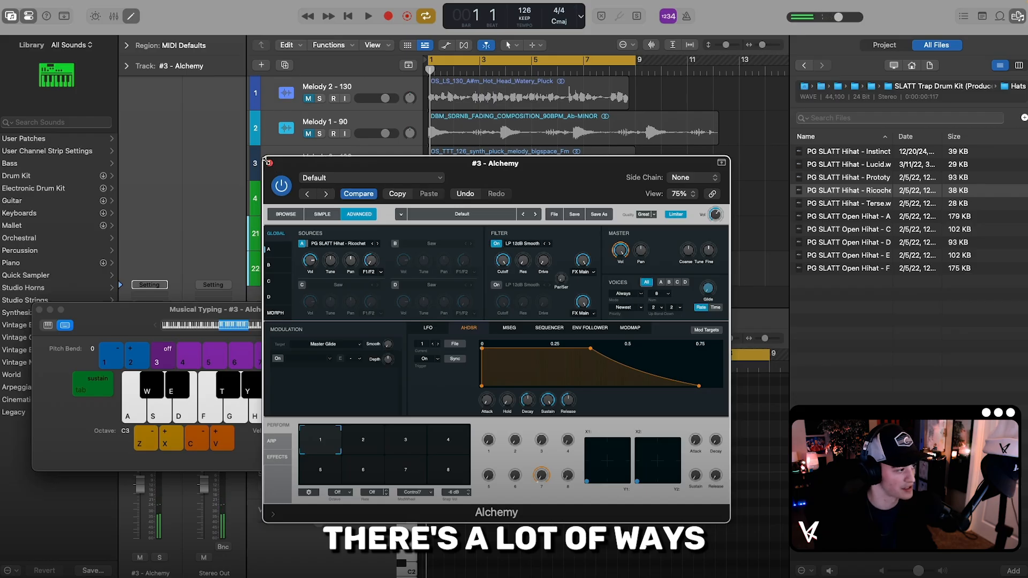
Step: Close the Alchemy and Musical Typing windows
{"action": "left_click", "coordinate": [269, 162]}
{"action": "left_click_drag", "start_coordinate": [146, 311], "coordinate": [357, 273]}
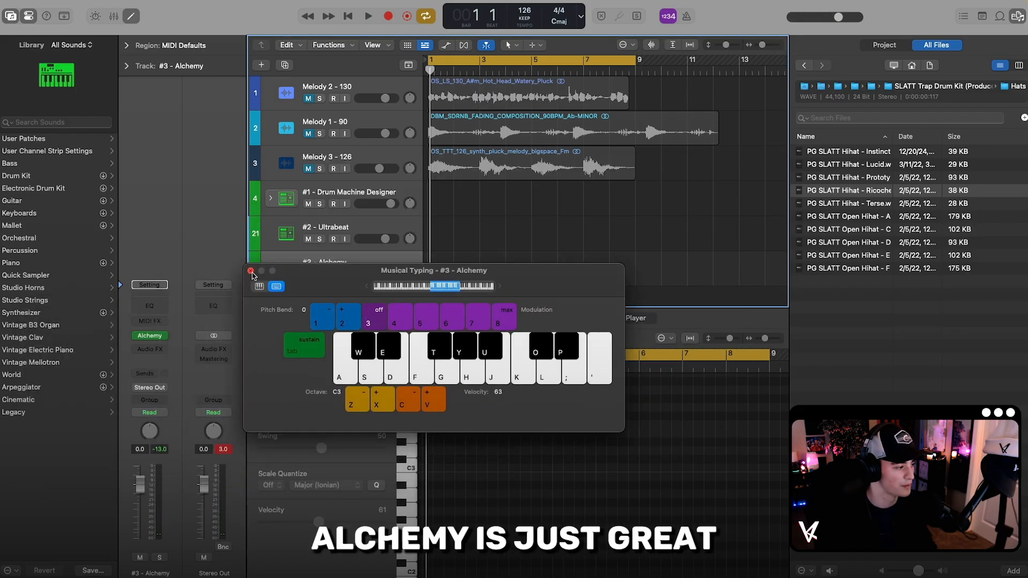
{"action": "left_click", "coordinate": [251, 272]}
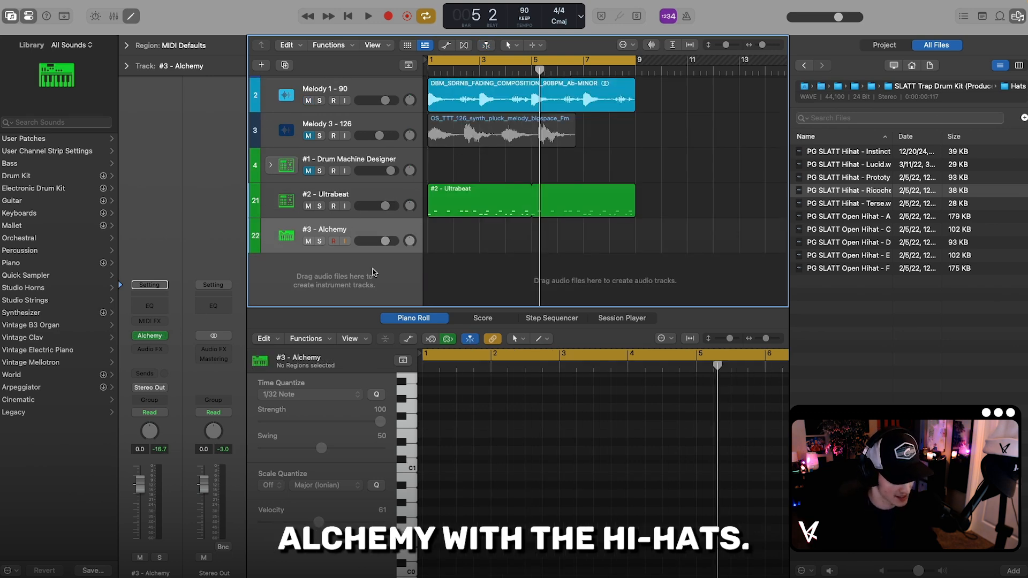
Step: Loop a four-bar #3 - Alchemy region to bar 9 and paint 1/8-note hi-hats on C3 with the Brush Tool
{"action": "left_click_drag", "start_coordinate": [452, 244], "coordinate": [636, 229]}
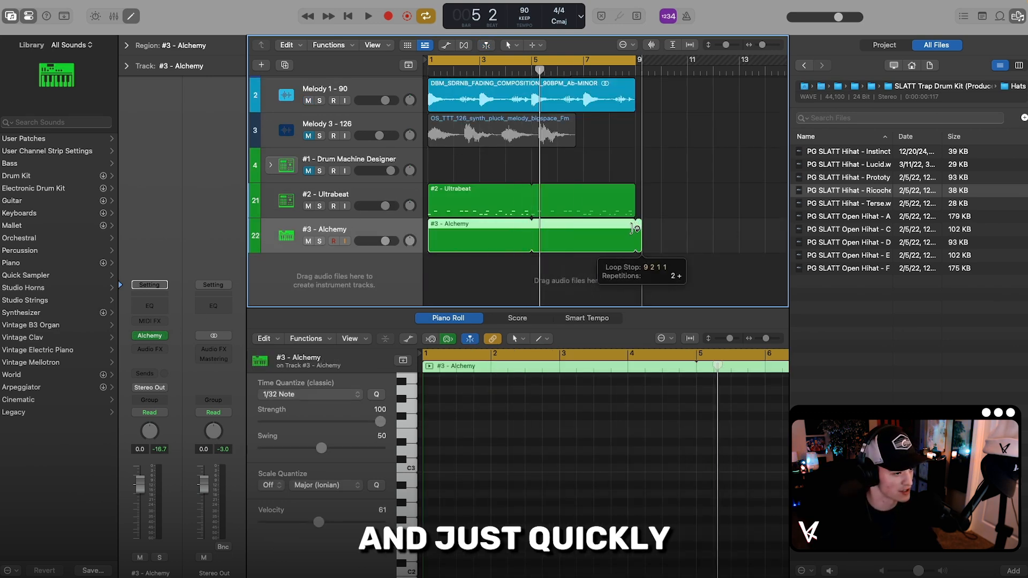
{"action": "left_click", "coordinate": [547, 340]}
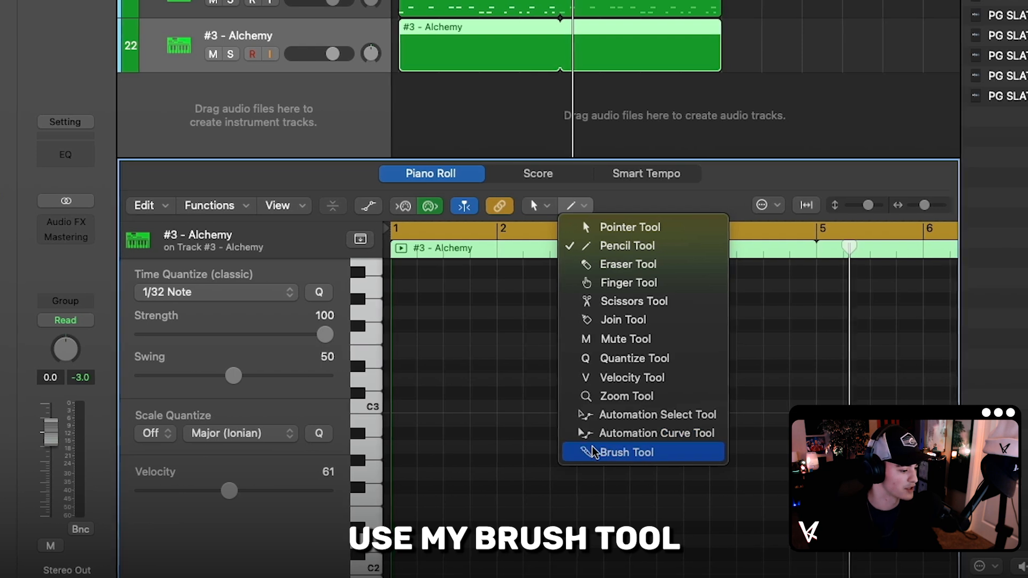
{"action": "left_click", "coordinate": [569, 497]}
{"action": "left_click", "coordinate": [201, 294]}
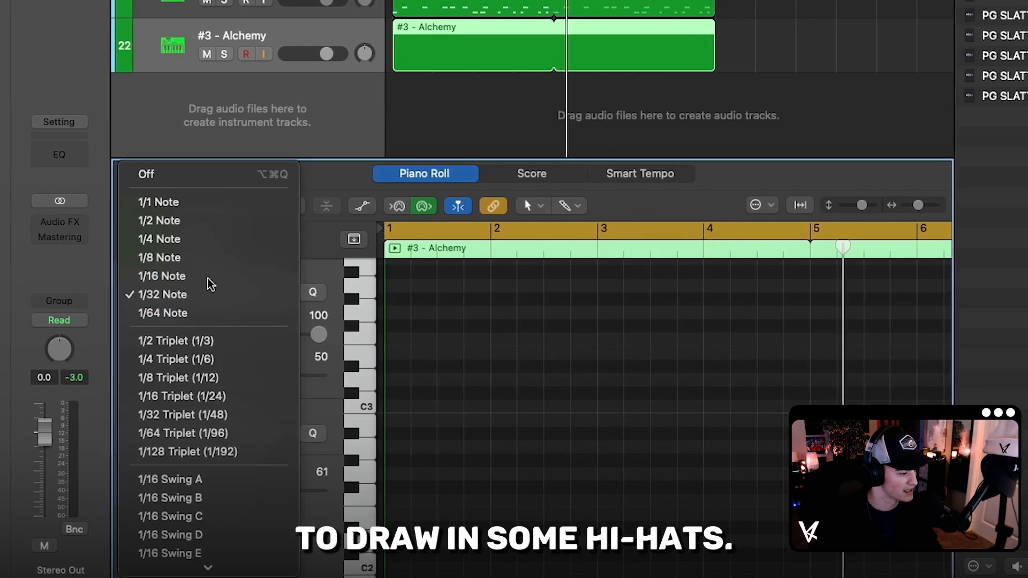
{"action": "left_click", "coordinate": [161, 255]}
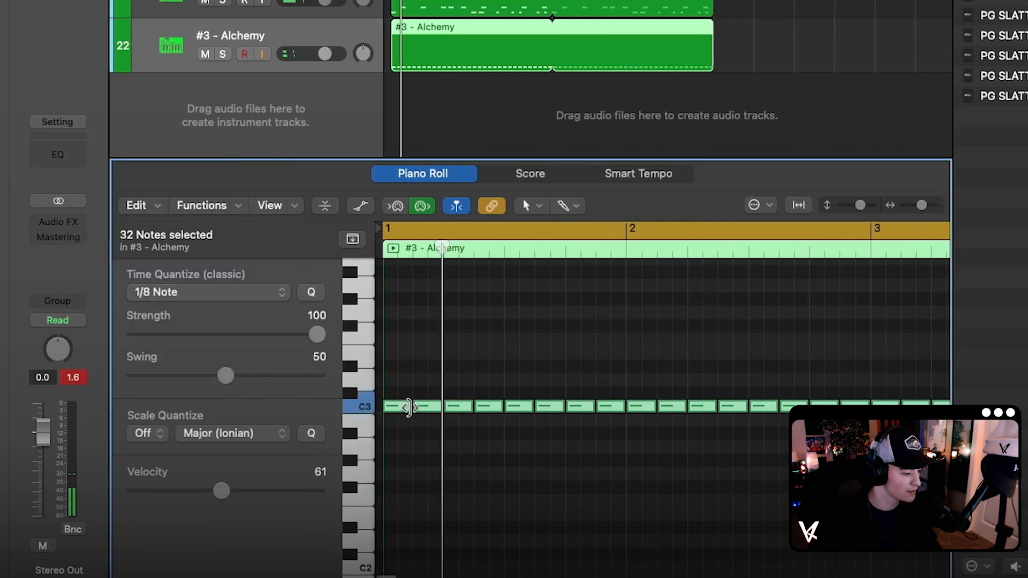
{"action": "left_click_drag", "start_coordinate": [403, 409], "coordinate": [397, 412]}
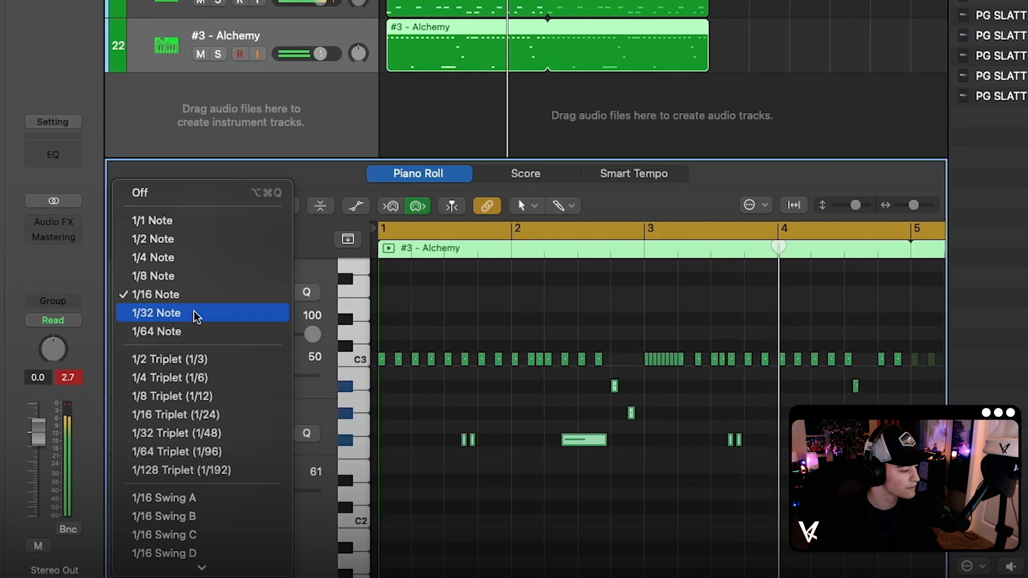
Step: Set the time quantize to 1/32 Note, fill in three-note rolls in bars 1 and 3, and raise the bar 3 roll above C3
{"action": "left_click", "coordinate": [205, 313]}
{"action": "left_click", "coordinate": [751, 483]}
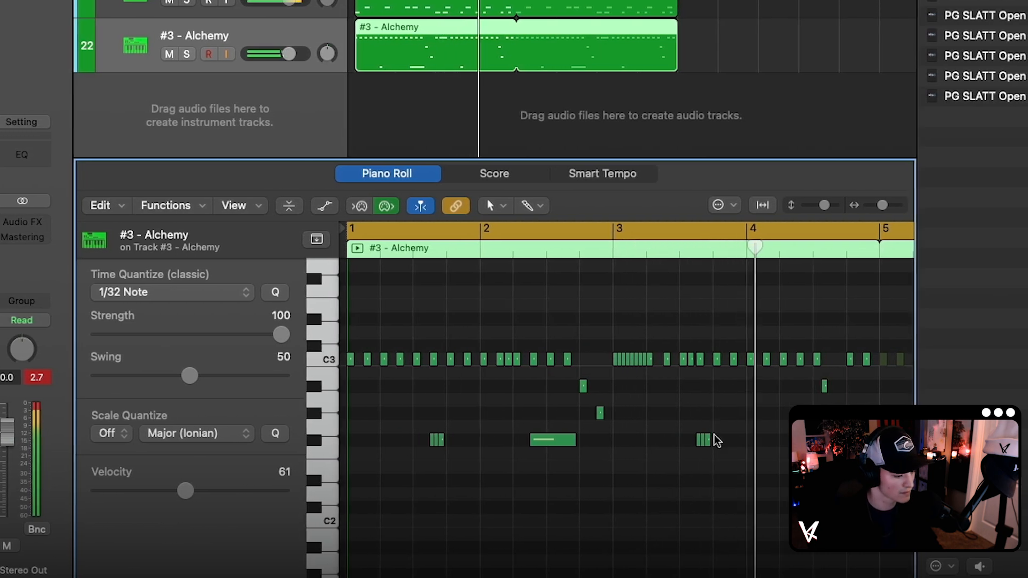
{"action": "left_click_drag", "start_coordinate": [718, 452], "coordinate": [685, 420]}
{"action": "left_click_drag", "start_coordinate": [879, 205], "coordinate": [867, 210]}
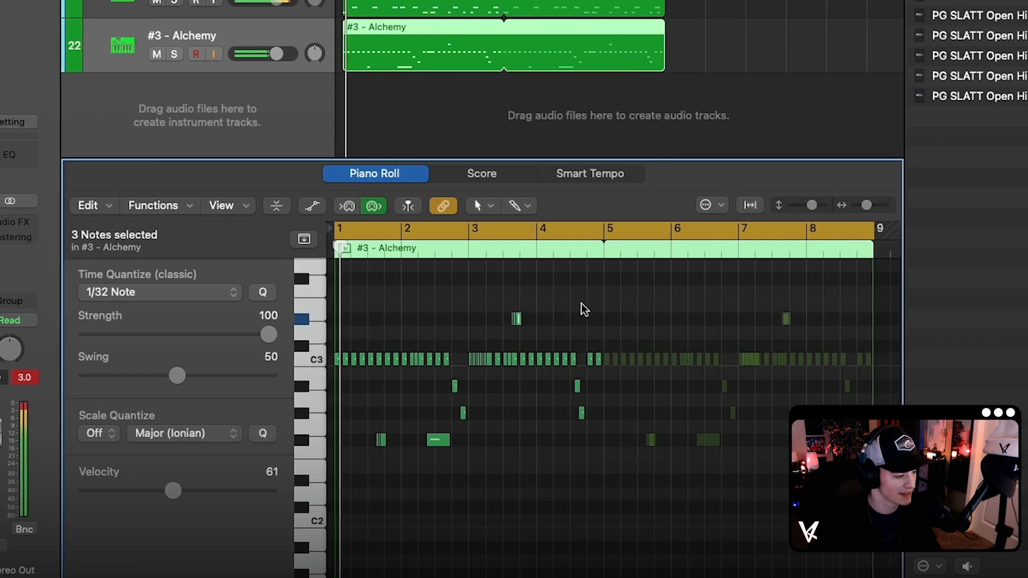
{"action": "left_click", "coordinate": [484, 301]}
{"action": "left_click", "coordinate": [558, 251]}
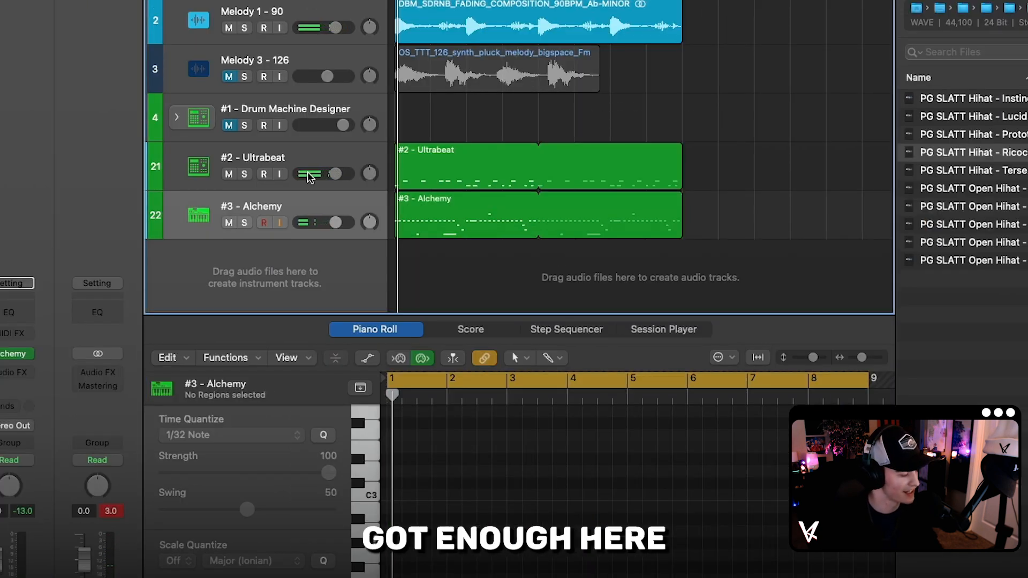
Step: Switch between the #2 - Ultrabeat and #3 - Alchemy tracks to compare their patterns, ending on #2 - Ultrabeat
{"action": "scroll", "coordinate": [581, 174], "scroll_direction": "up", "scroll_amount": 2}
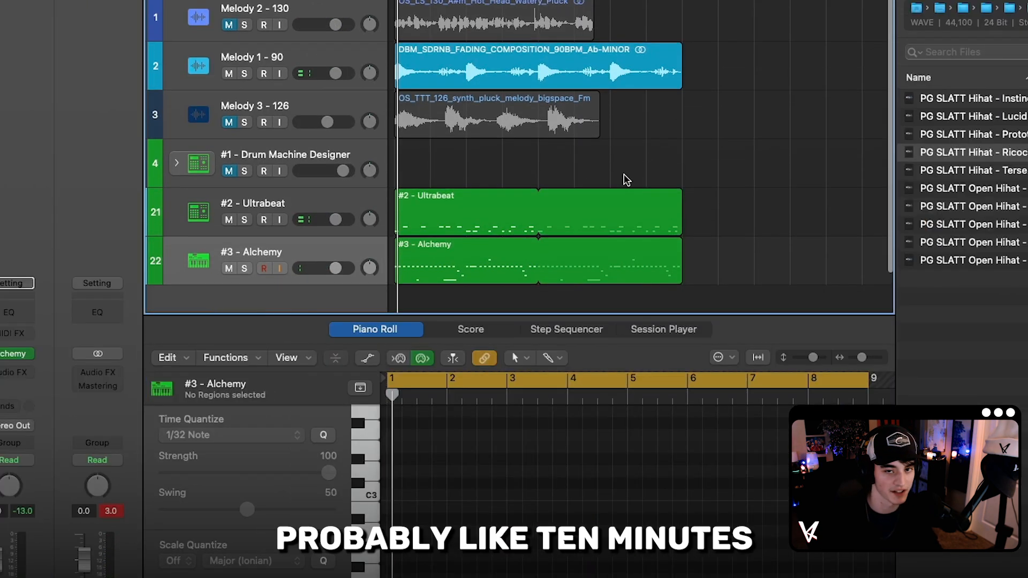
{"action": "left_click", "coordinate": [299, 208]}
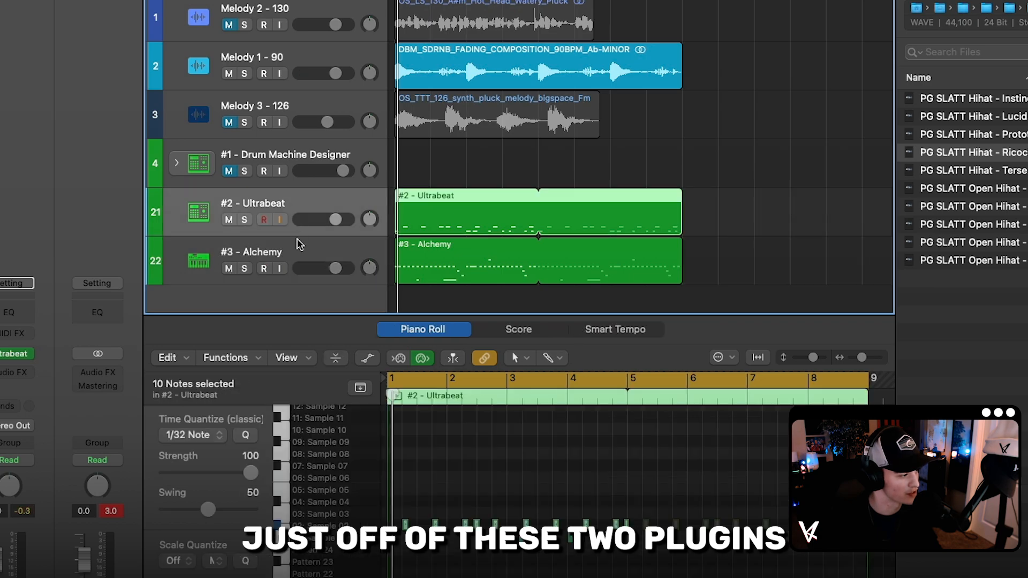
{"action": "left_click", "coordinate": [296, 249]}
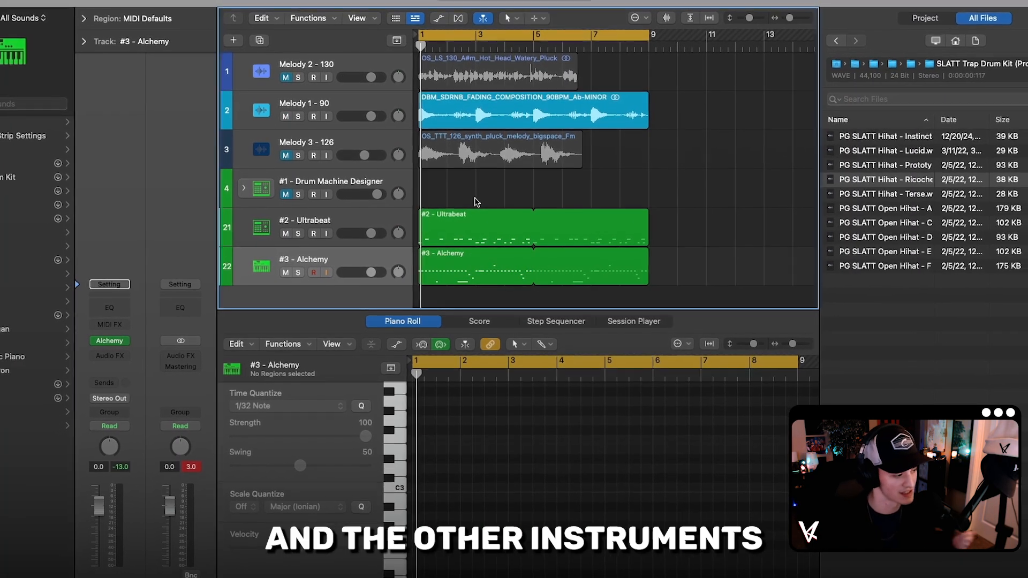
{"action": "left_click", "coordinate": [322, 241]}
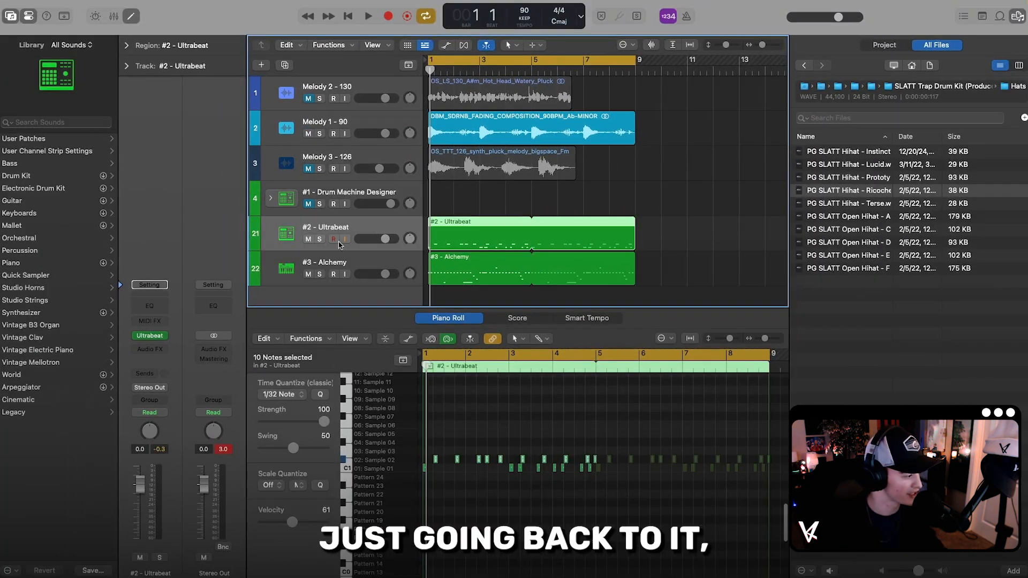
Step: View the kit window of the #1 - Drum Machine Designer track, close it, and switch to the #2 - Ultrabeat track
{"action": "left_click", "coordinate": [336, 189]}
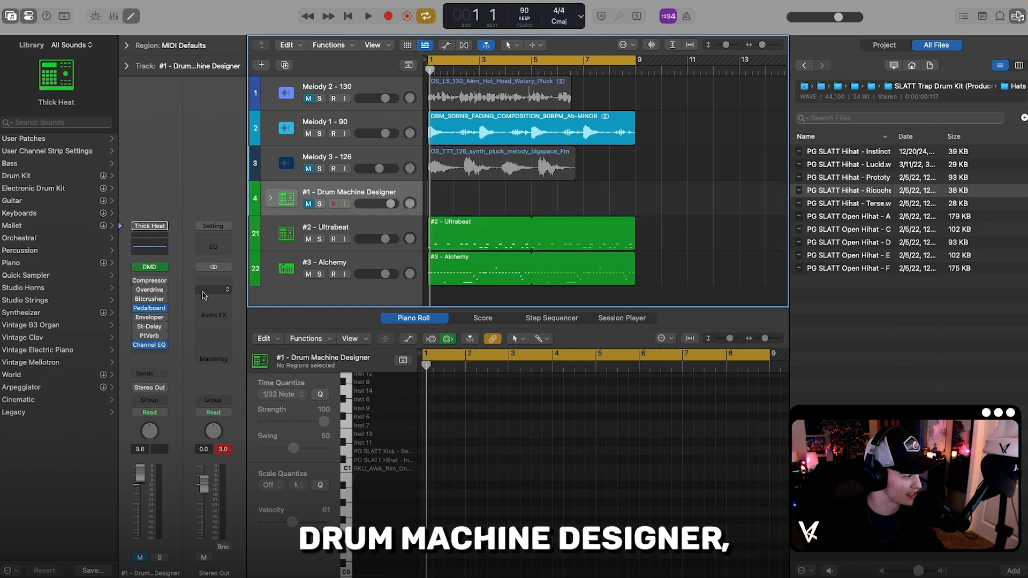
{"action": "left_click", "coordinate": [150, 266]}
{"action": "left_click_drag", "start_coordinate": [613, 148], "coordinate": [456, 178]}
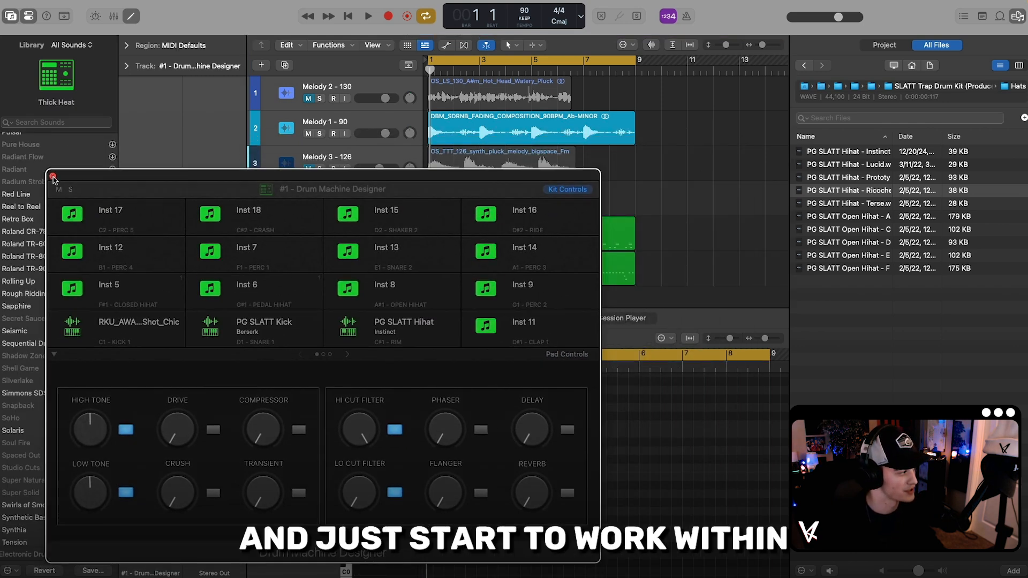
{"action": "left_click", "coordinate": [53, 176]}
{"action": "left_click", "coordinate": [357, 228]}
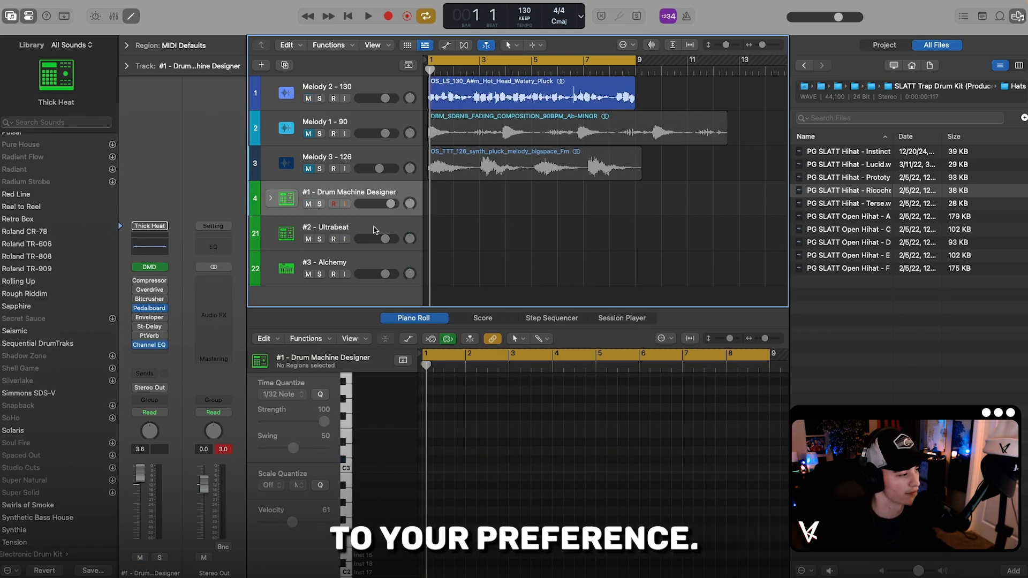
Step: Open the Drum Machine Designer, Ultrabeat and Alchemy instrument windows together and arrange them in an overlapping cascade for comparison
{"action": "left_click", "coordinate": [150, 267]}
{"action": "left_click_drag", "start_coordinate": [425, 177], "coordinate": [734, 159]}
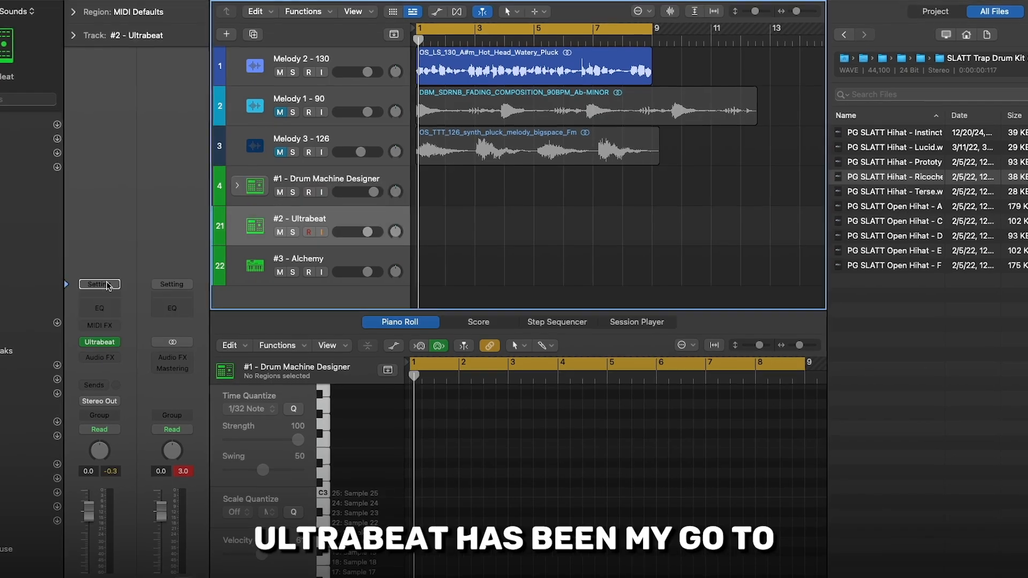
{"action": "left_click", "coordinate": [99, 342]}
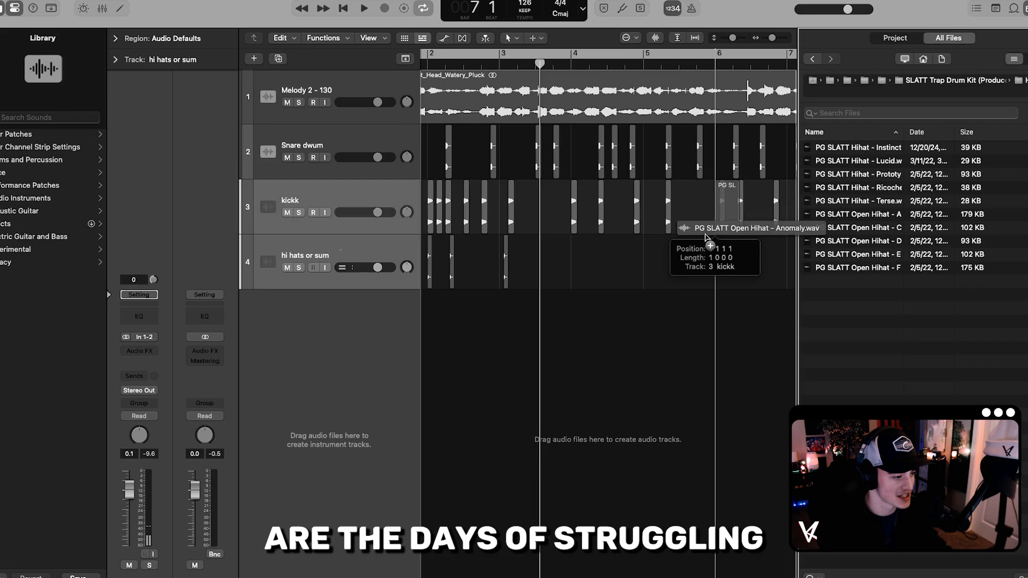
{"action": "left_click_drag", "start_coordinate": [665, 229], "coordinate": [546, 256]}
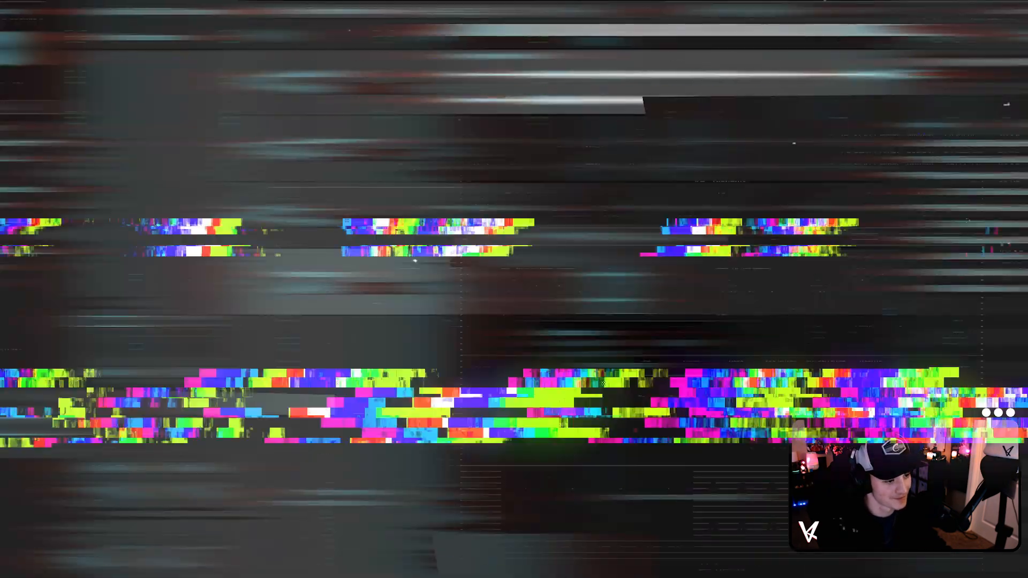